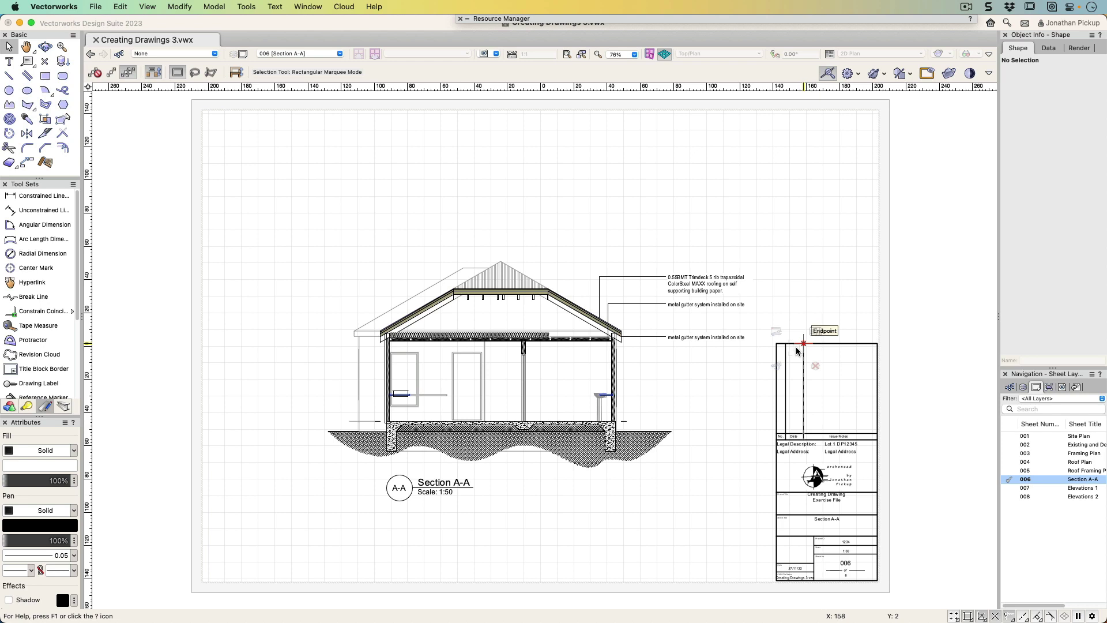
Switch to the saved Front Elevation view of the house on the 37B Walls layer.
click(703, 281)
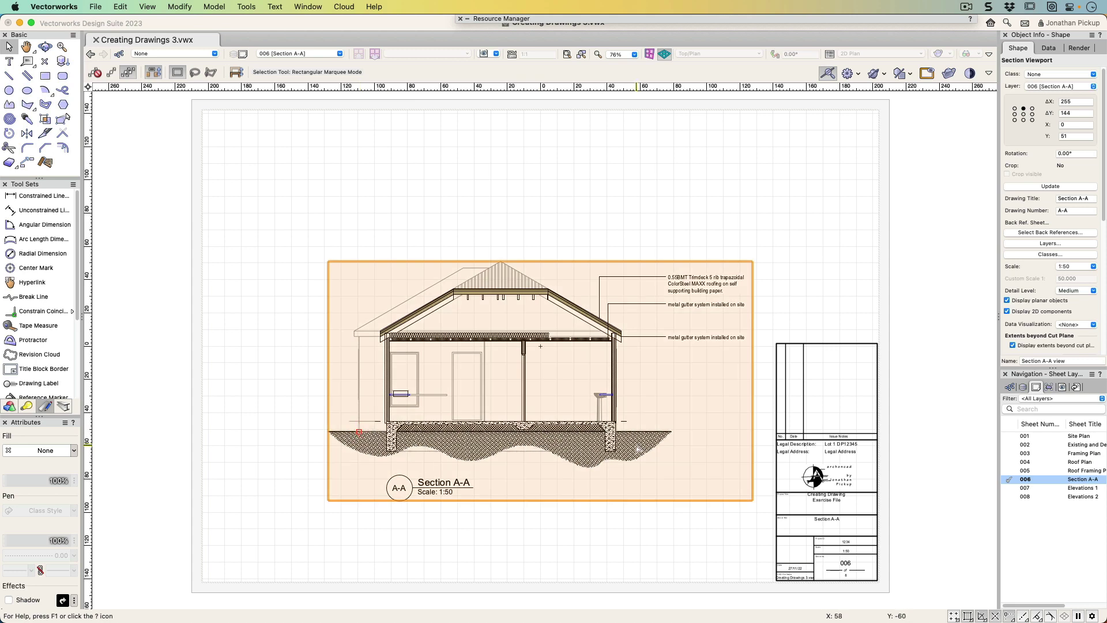
click(494, 52)
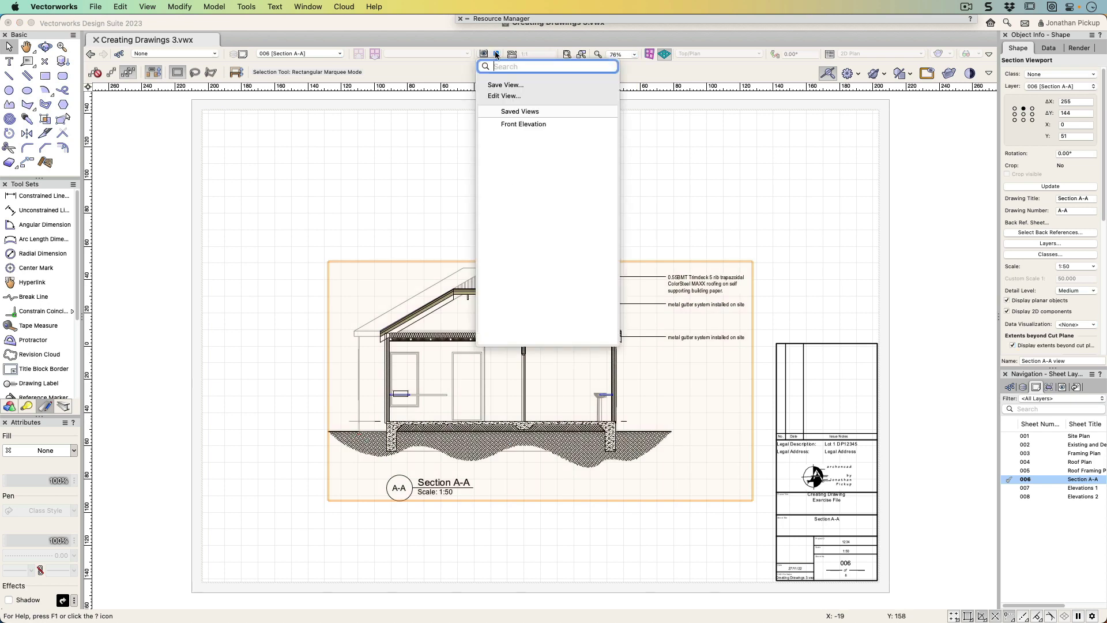
click(501, 123)
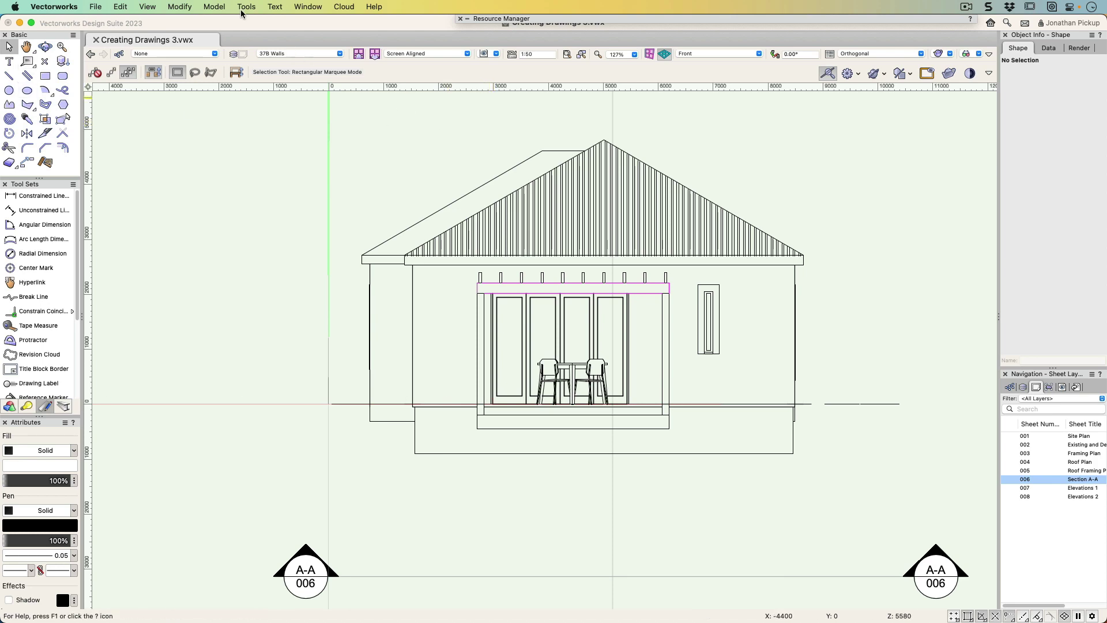
click(146, 6)
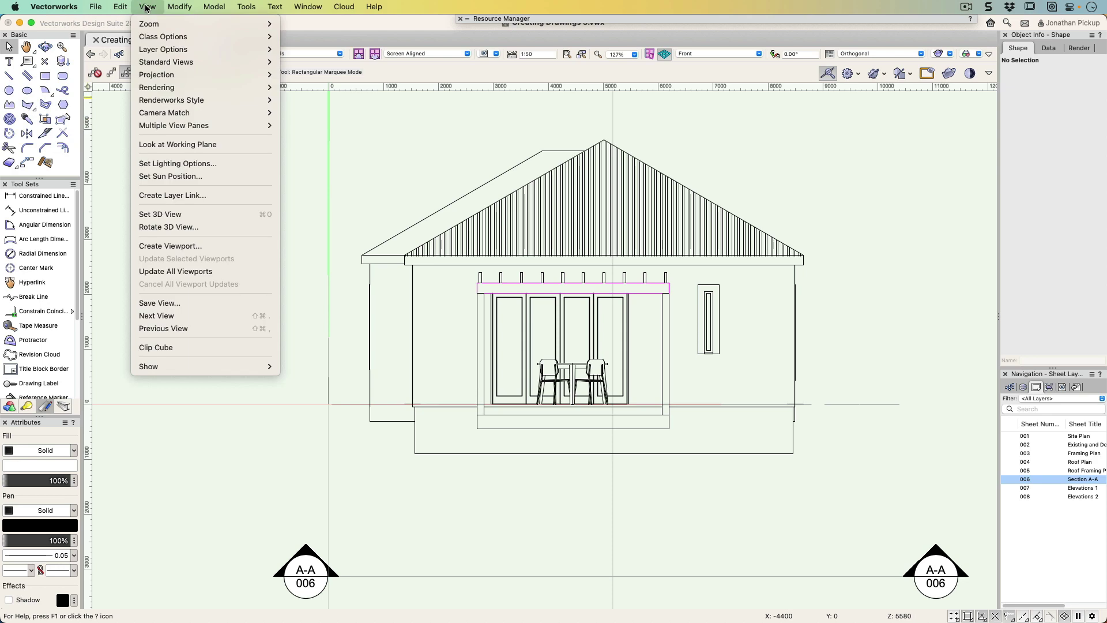
Draw an 11220 × 7260 rectangle enclosing the entire front elevation.
click(175, 251)
key(4)
click(295, 105)
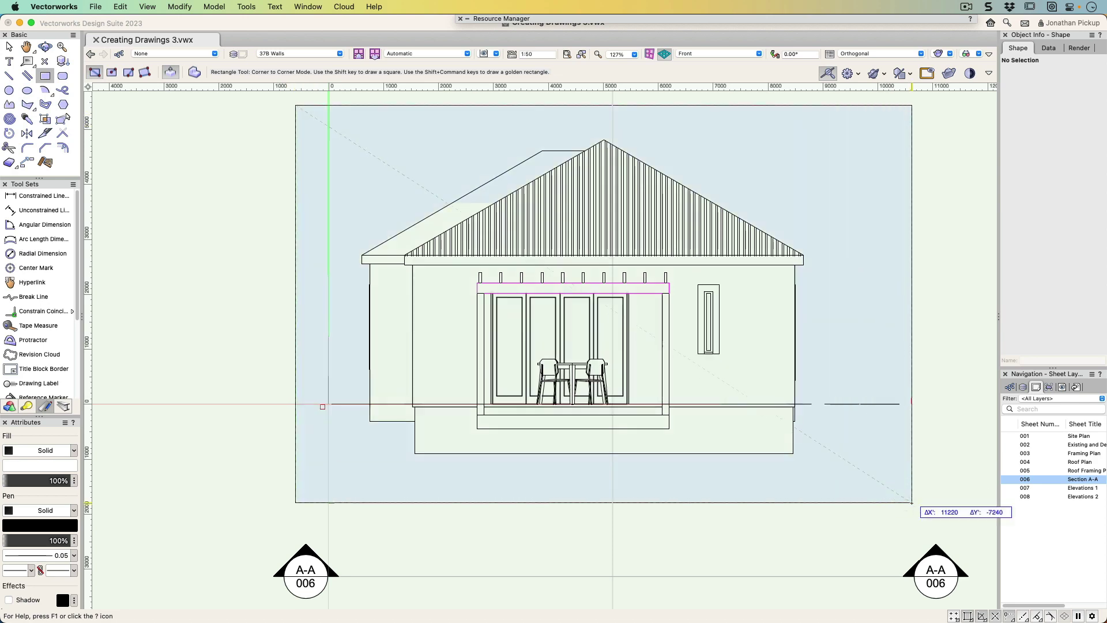
click(912, 504)
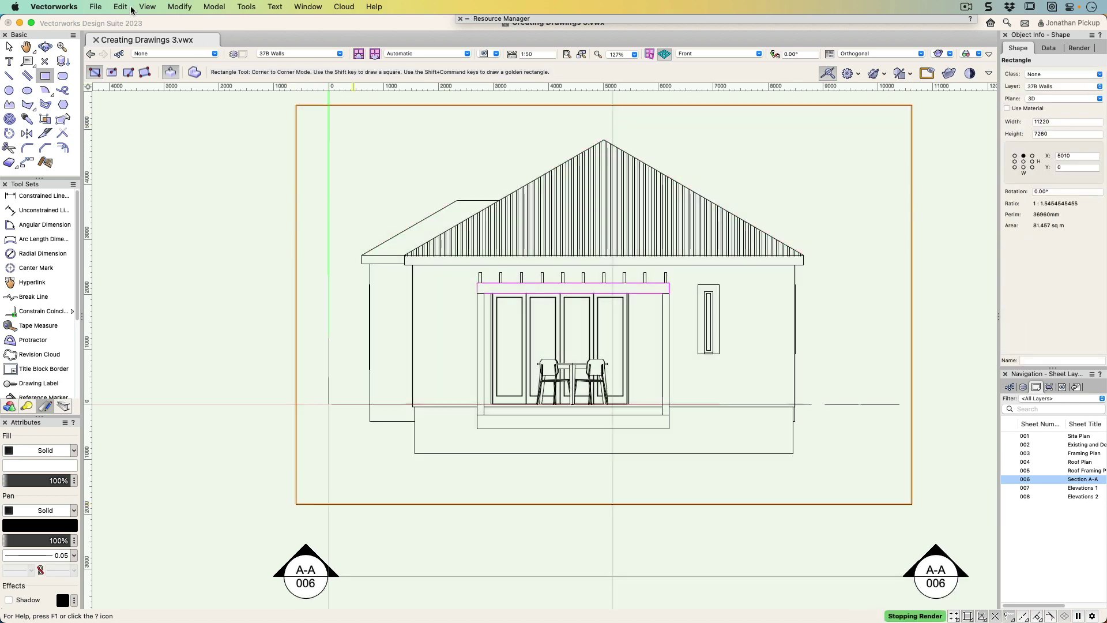
click(148, 7)
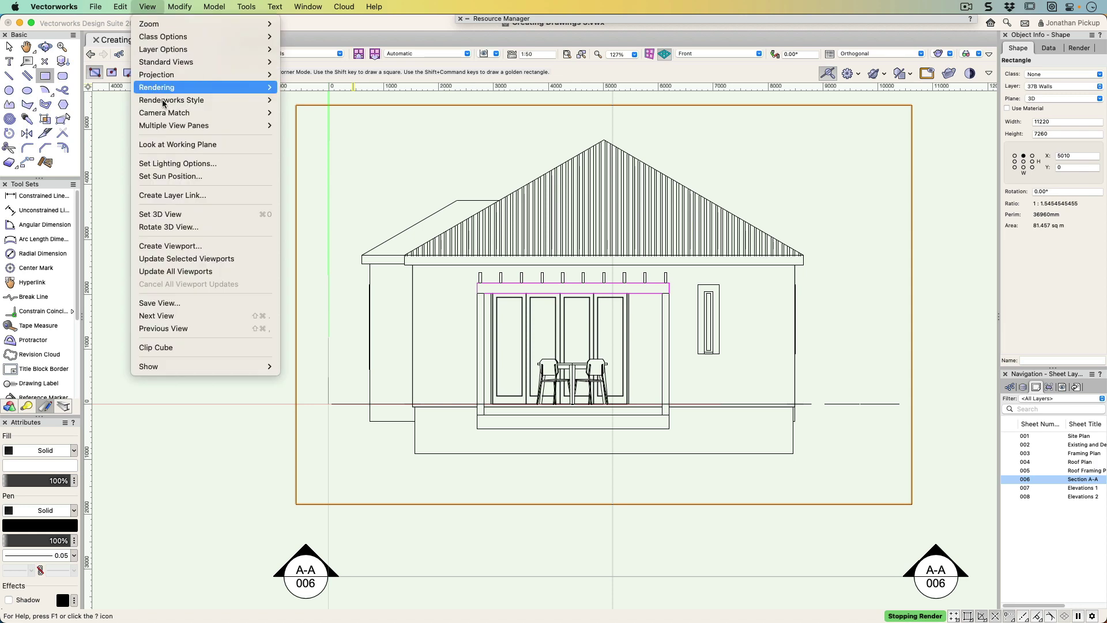
Create a viewport from the rectangle and name it 'South Elevation view'.
click(174, 245)
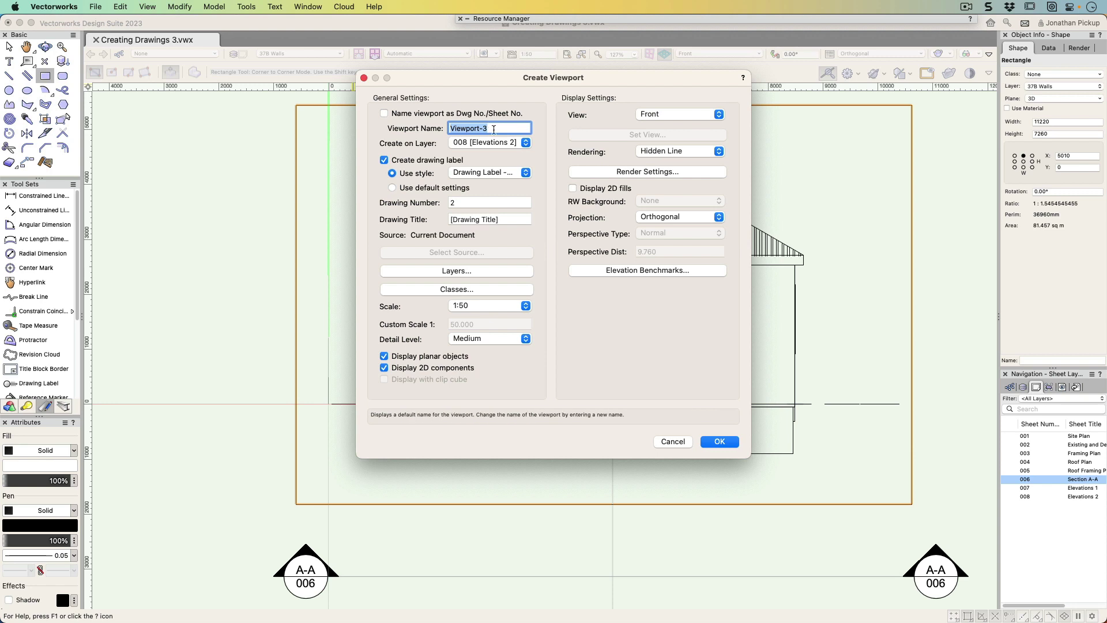
text(South Elevation)
key(super+a)
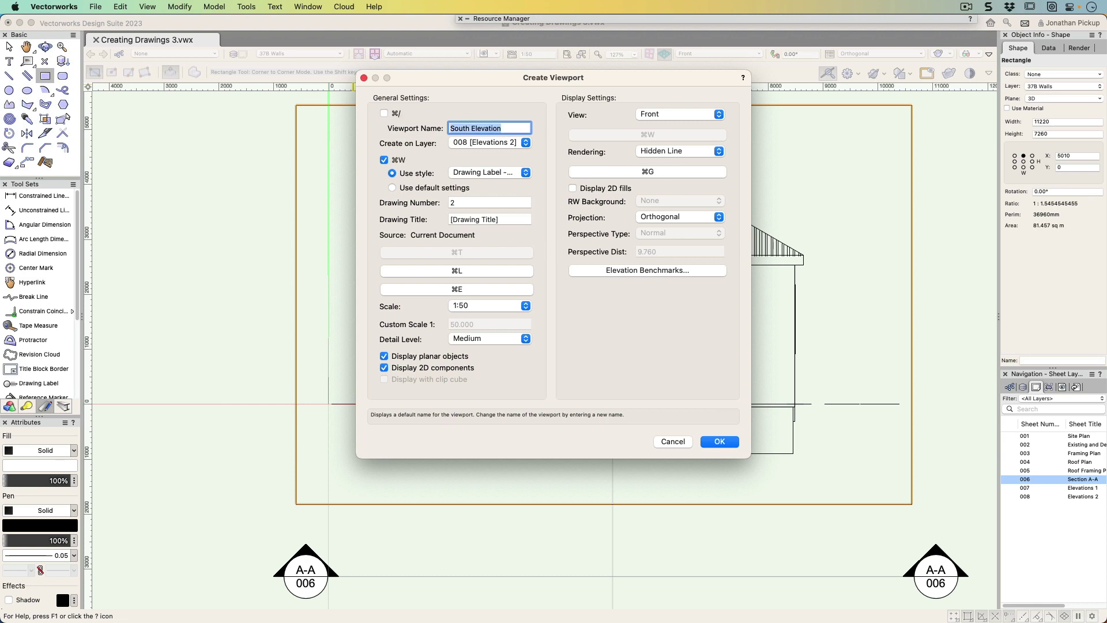
key(Right)
text(vierw)
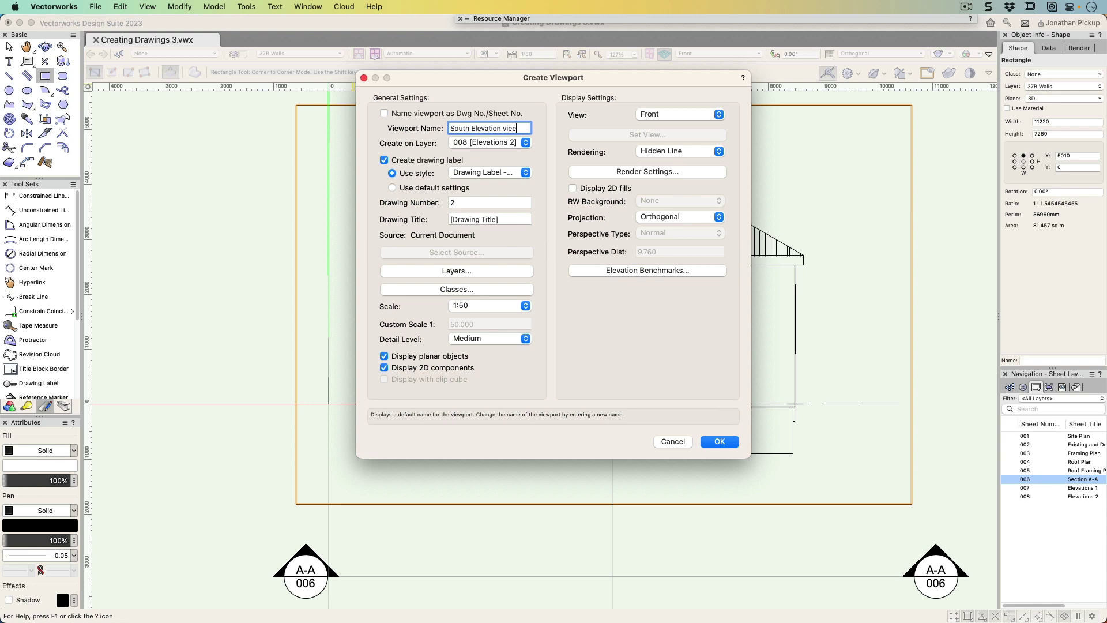
Put the viewport on layer 007 Elevations 1 with drawing title South Elevation, then review its layers.
click(494, 146)
click(490, 131)
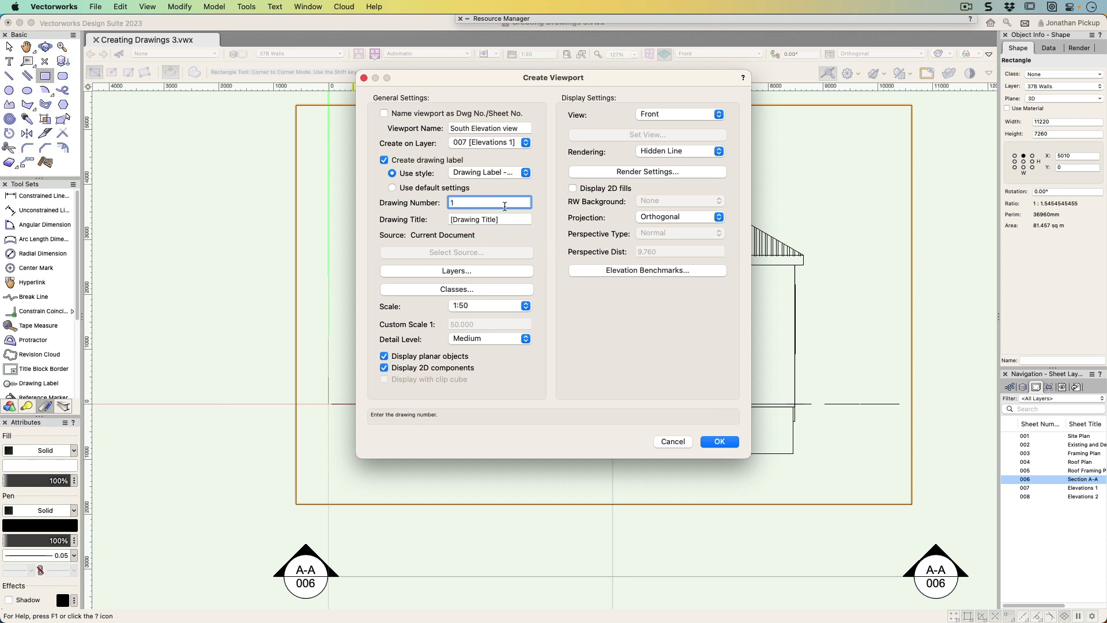
key(Tab)
text(South Elevation)
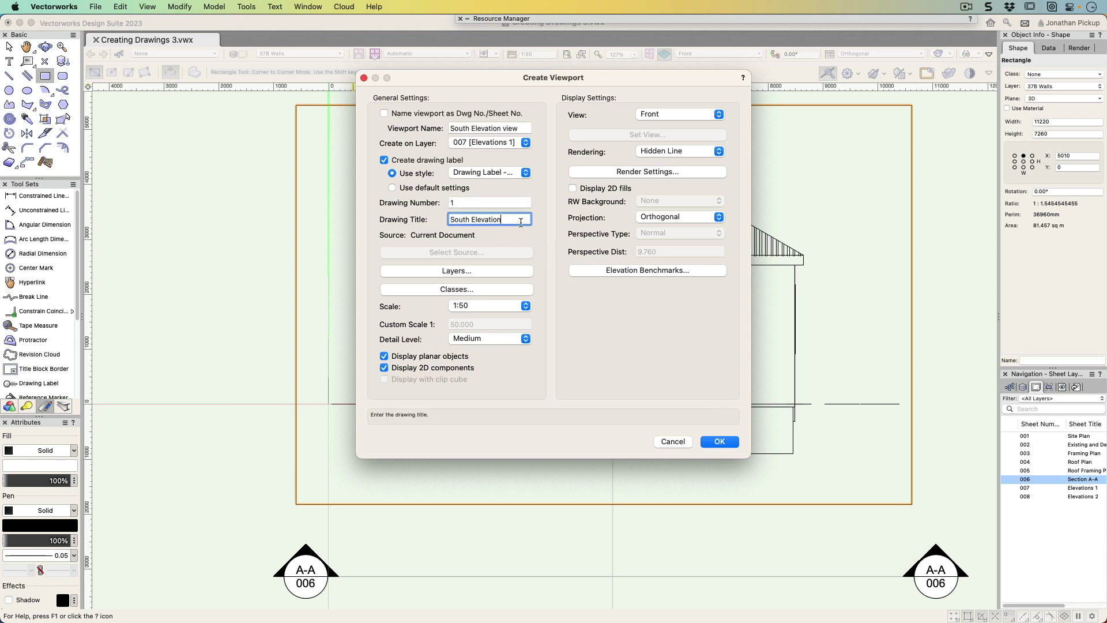
click(486, 271)
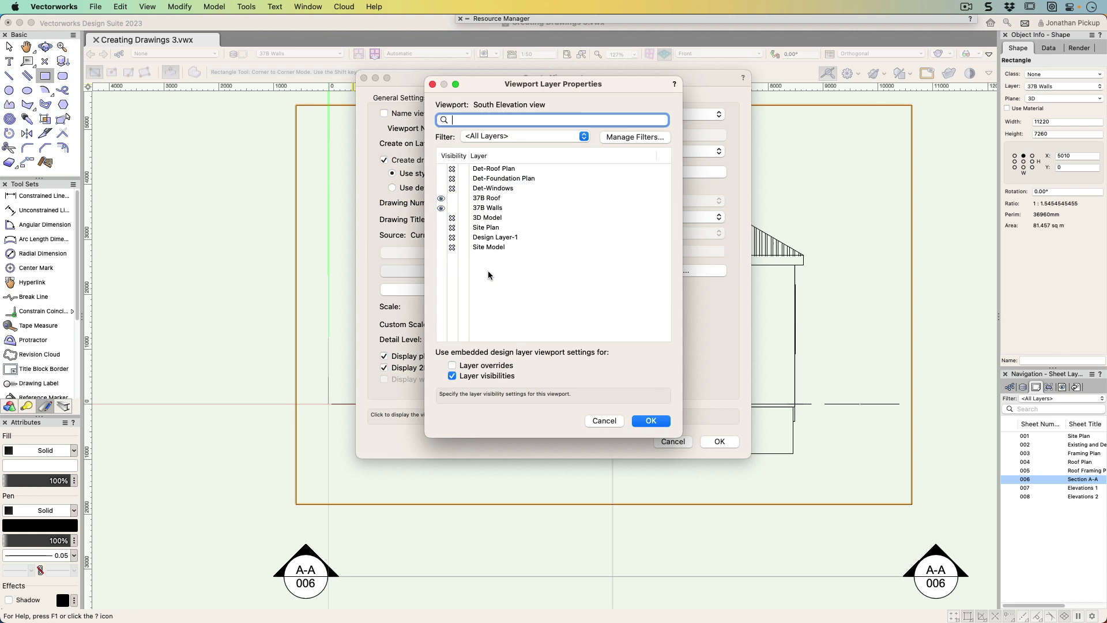
Accept the viewport's layer visibility and class visibility settings.
click(650, 420)
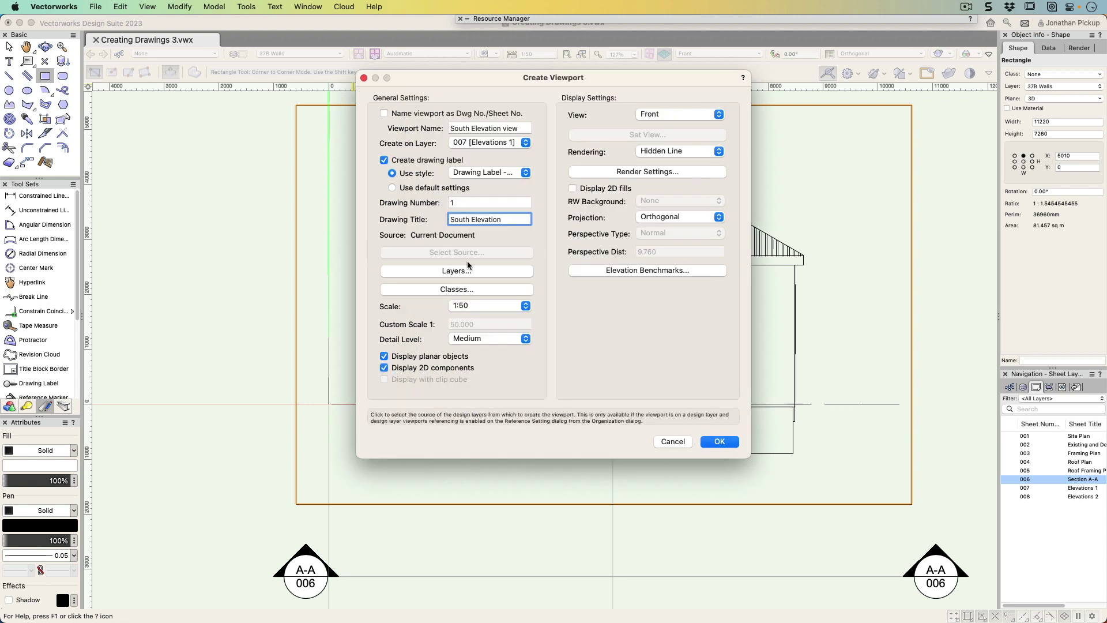
click(462, 289)
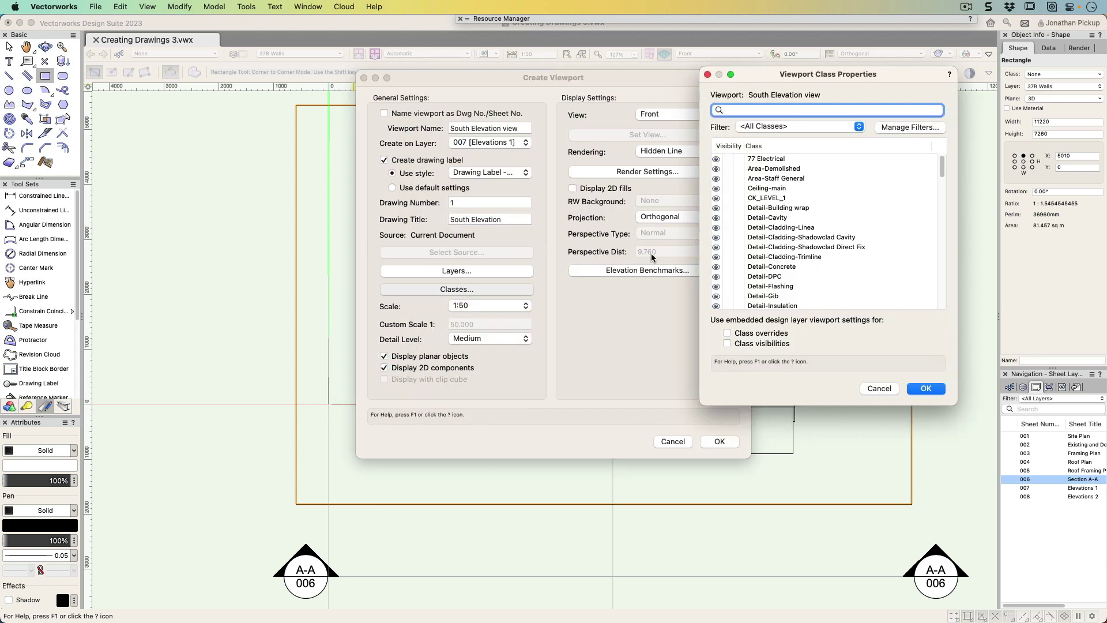
scroll(800, 213, down, 5)
scroll(800, 212, down, 10)
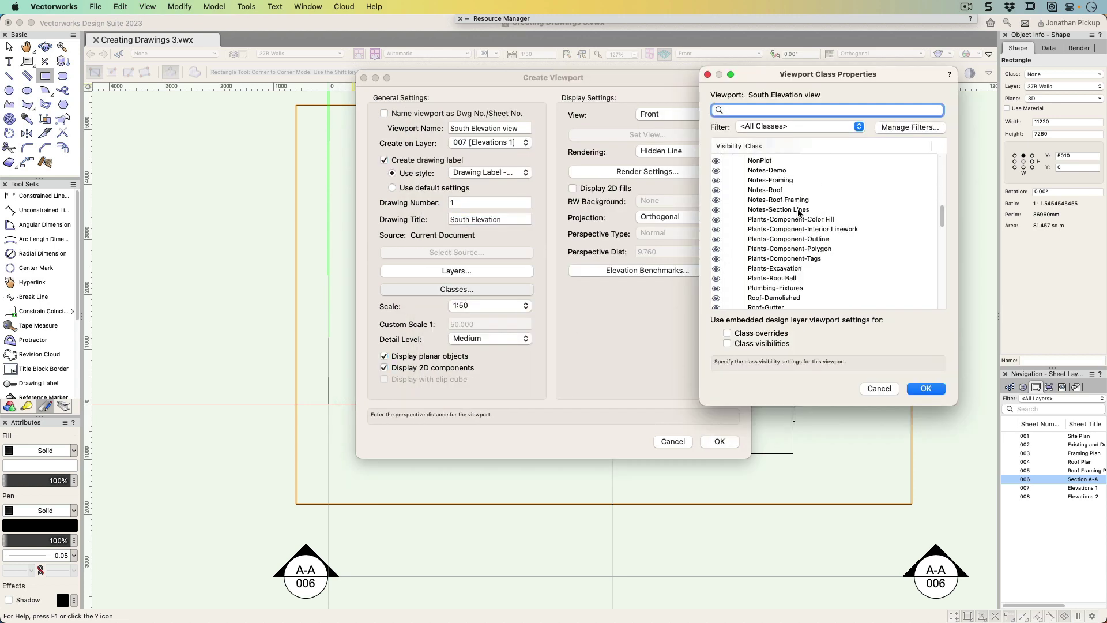
scroll(800, 213, down, 10)
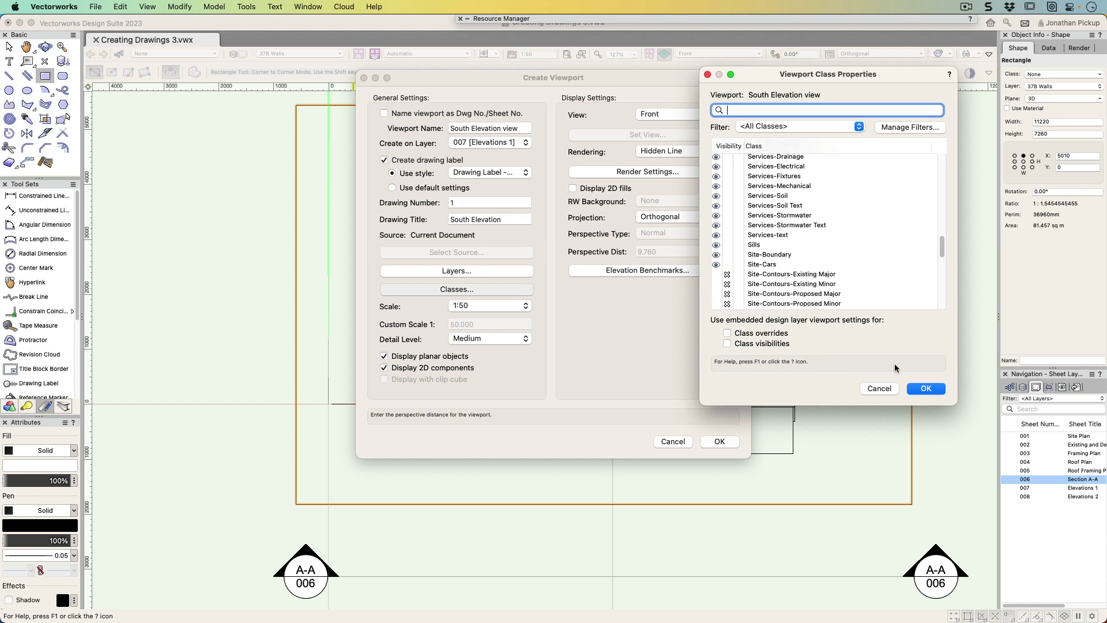
click(933, 390)
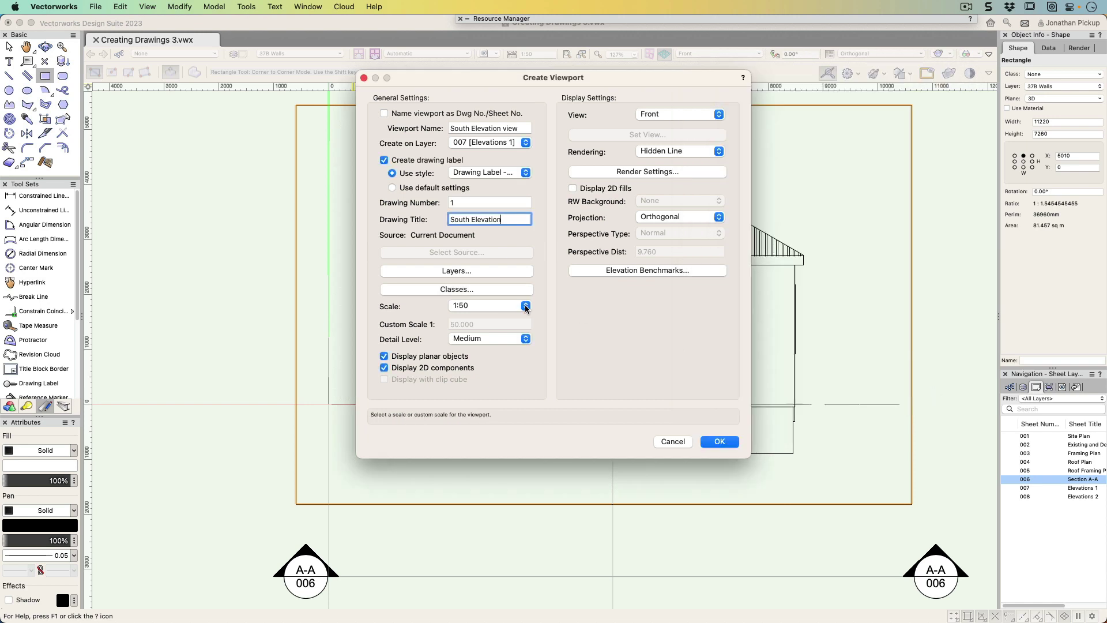
Set the viewport scale to 1:100, keeping Front view and Hidden Line rendering.
click(507, 305)
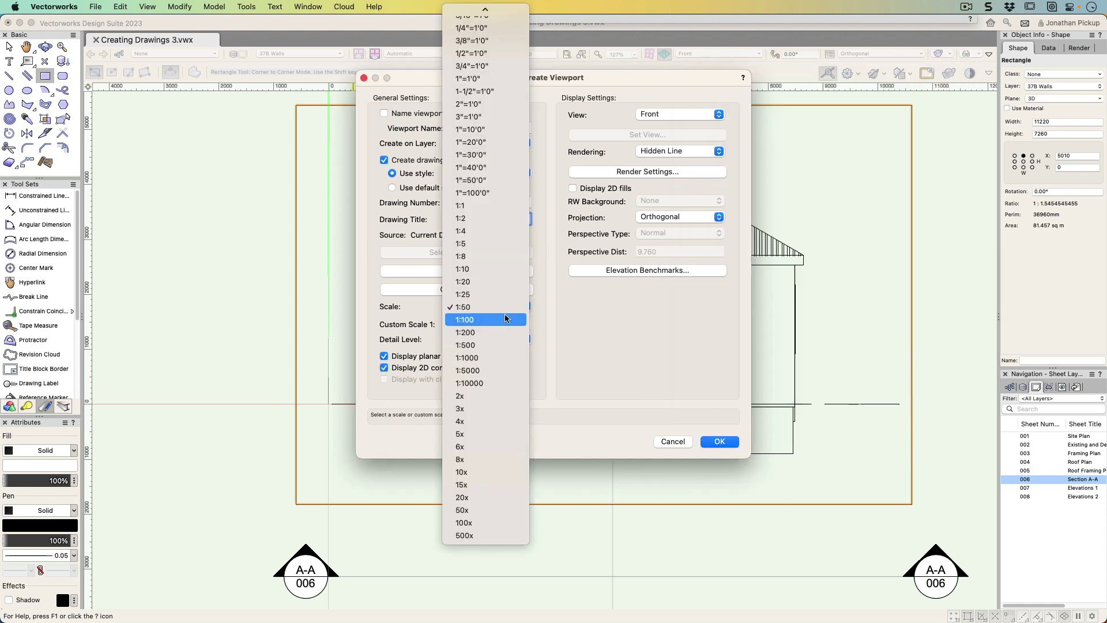
click(506, 319)
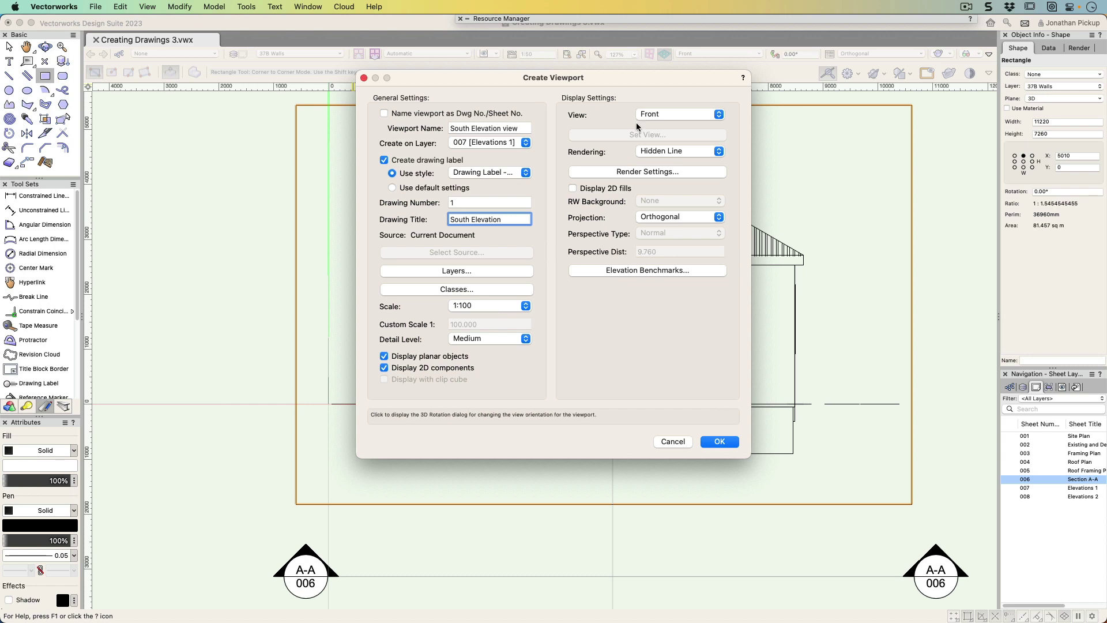
click(670, 112)
click(669, 113)
click(661, 151)
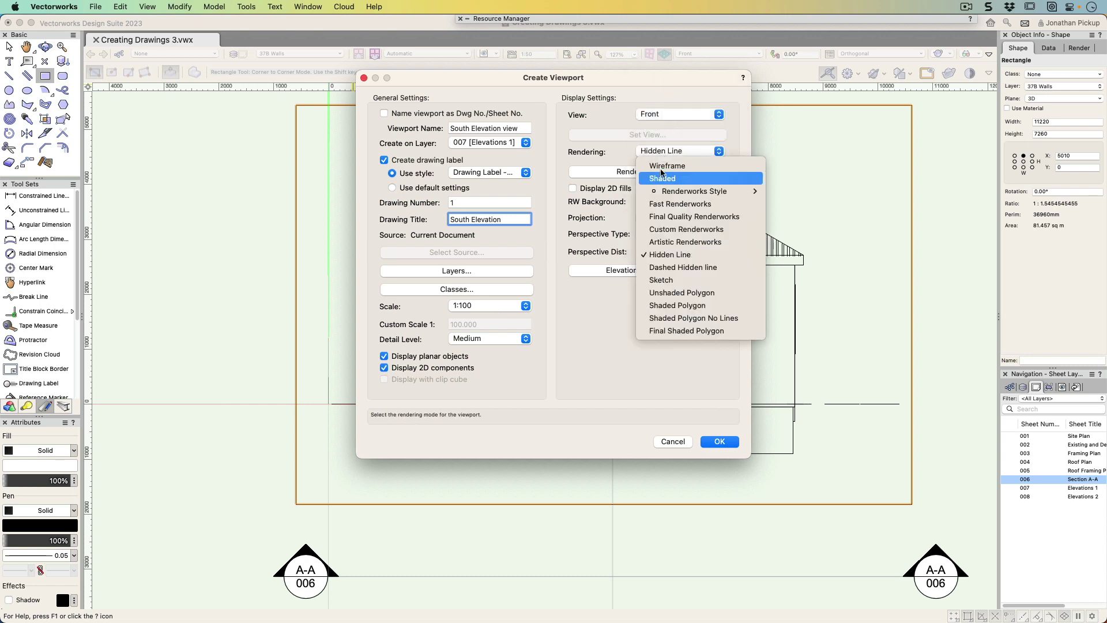
click(661, 152)
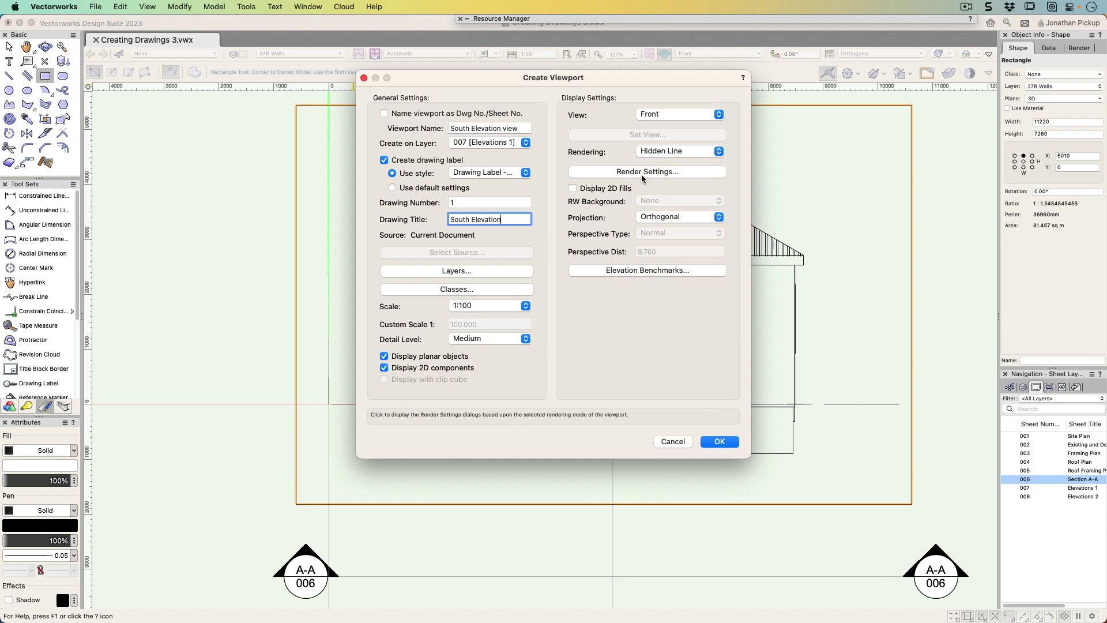
Confirm the hidden line render settings with Sketch hidden line results left unchecked.
click(642, 172)
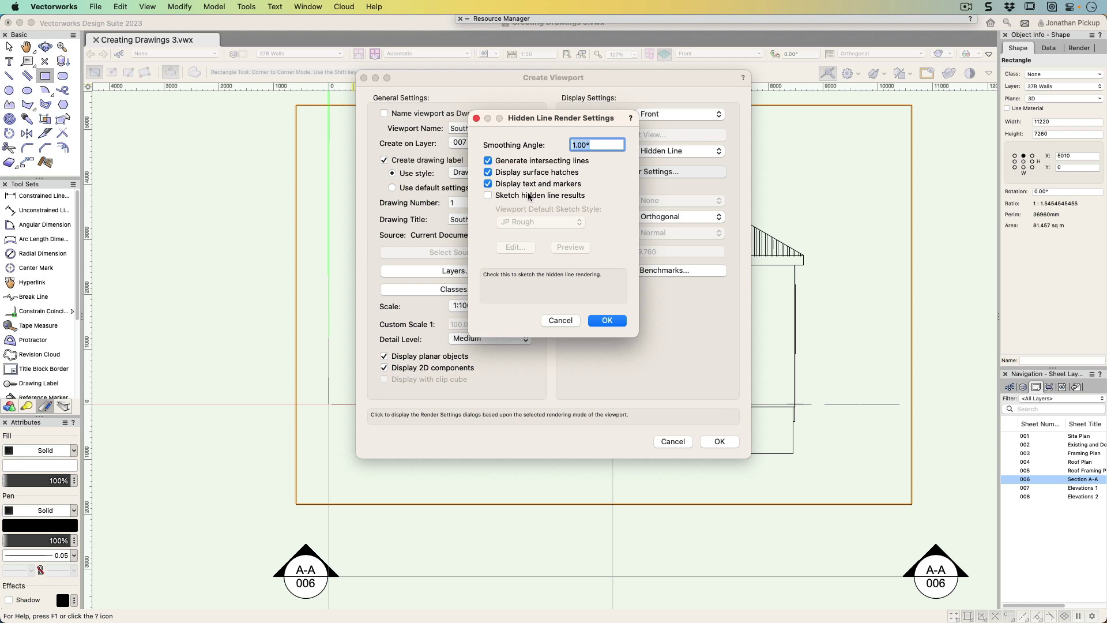
click(529, 196)
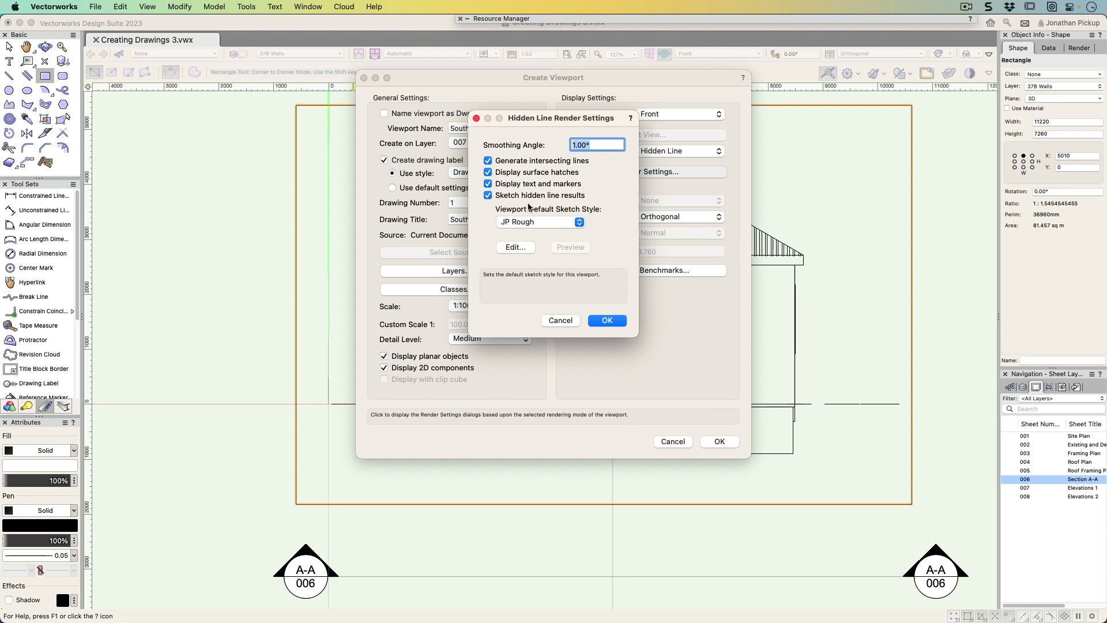
click(488, 195)
click(607, 320)
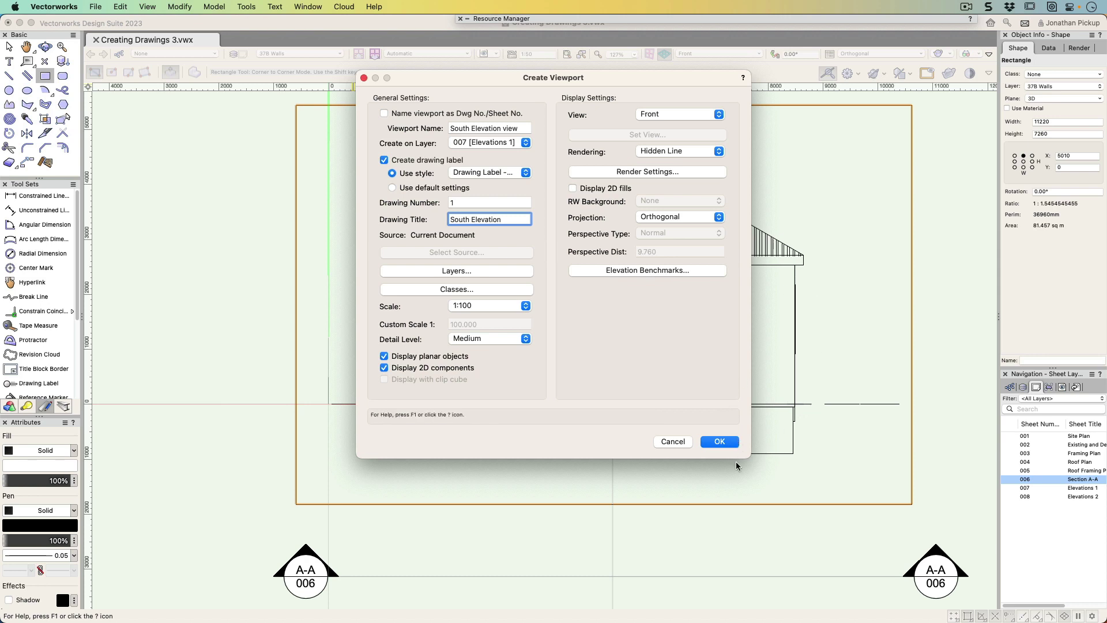
Rename the viewport to 'South Elevation viewport' after the duplicate-name warning.
click(729, 442)
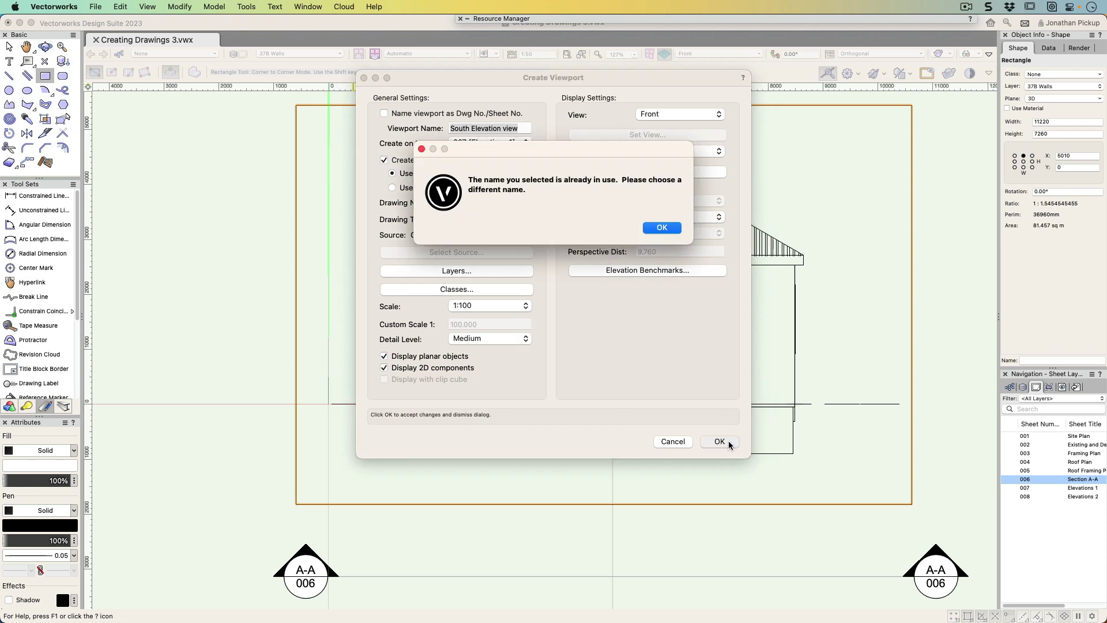
click(663, 227)
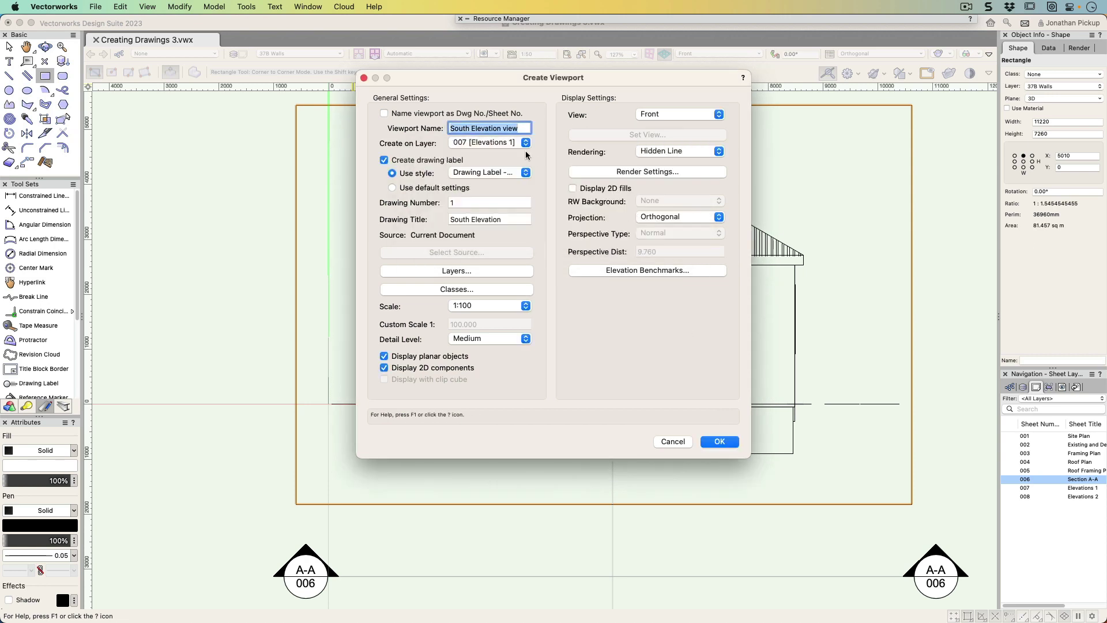
click(531, 130)
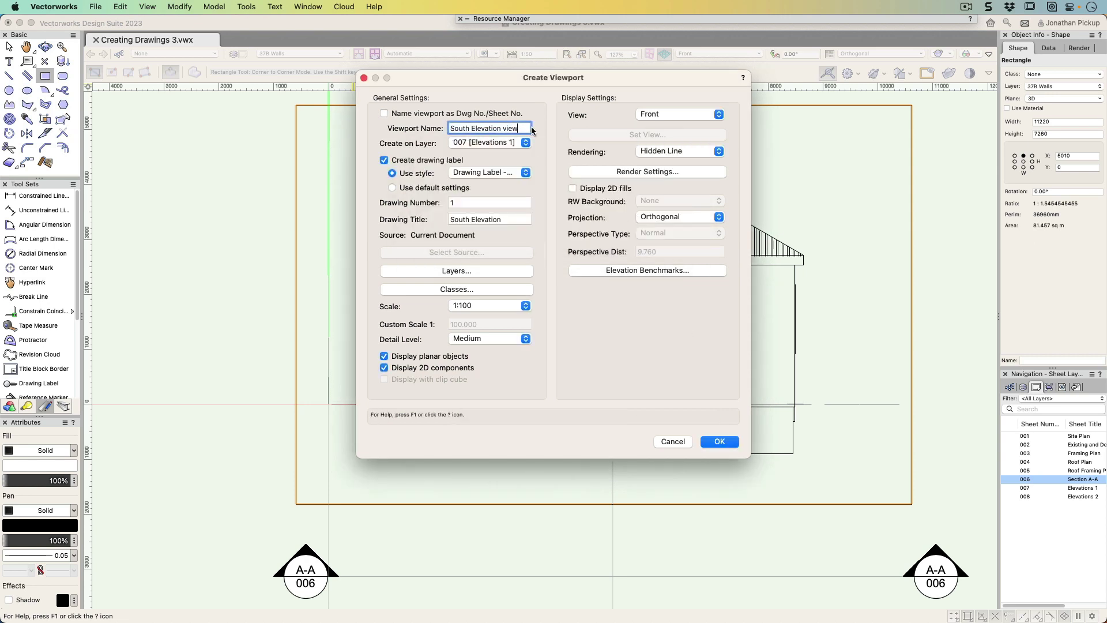
text(port)
Create the South Elevation viewport on sheet 007 and update its hidden-line drawing.
click(728, 442)
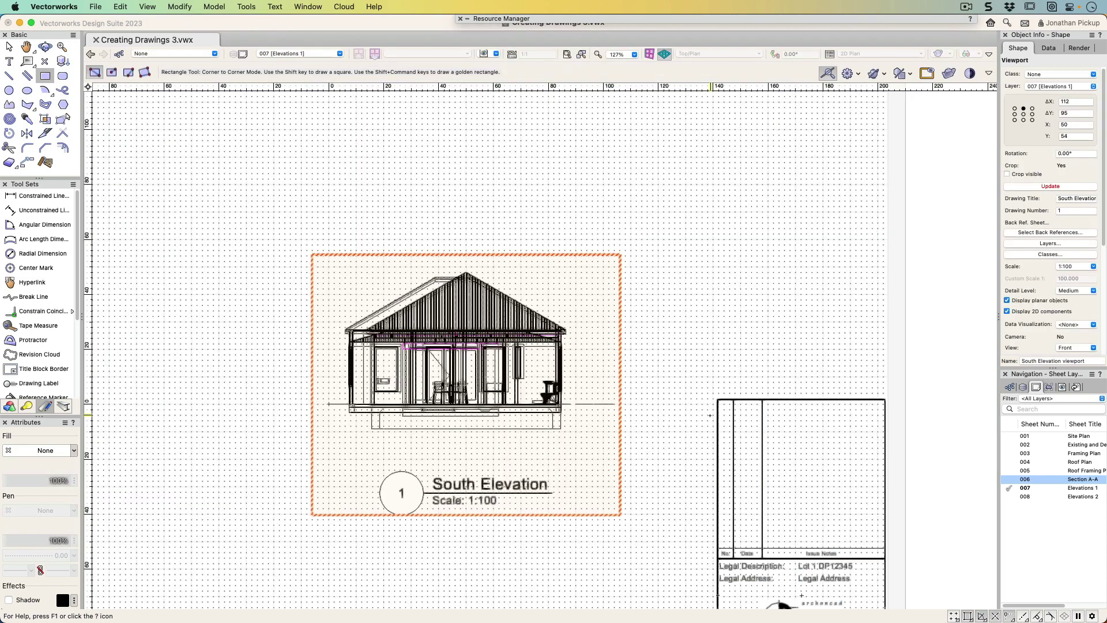
key(x)
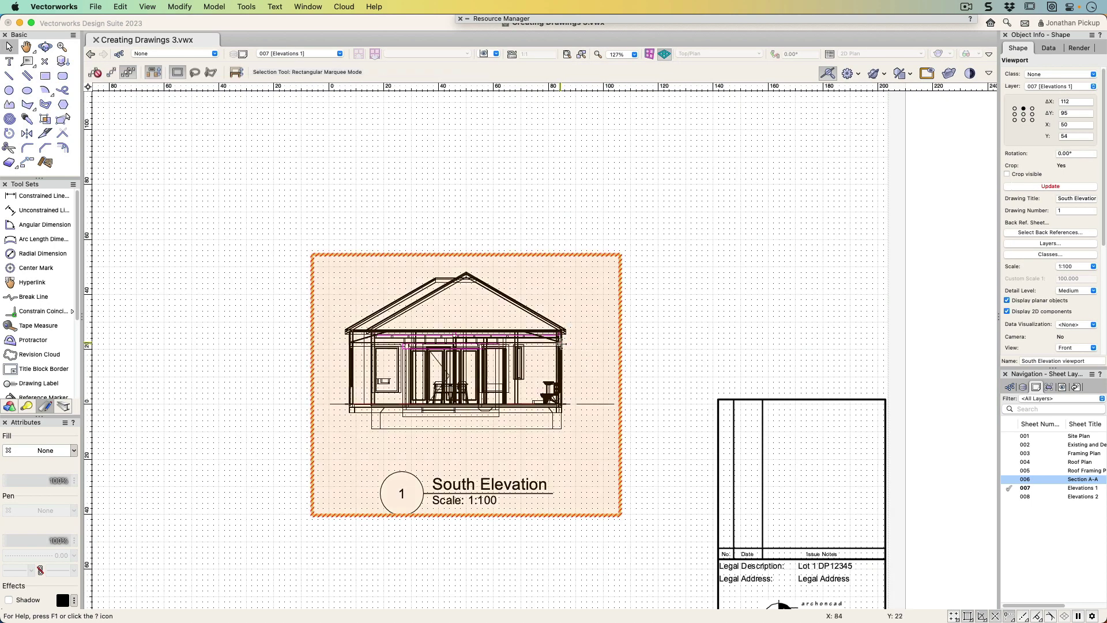
click(1051, 186)
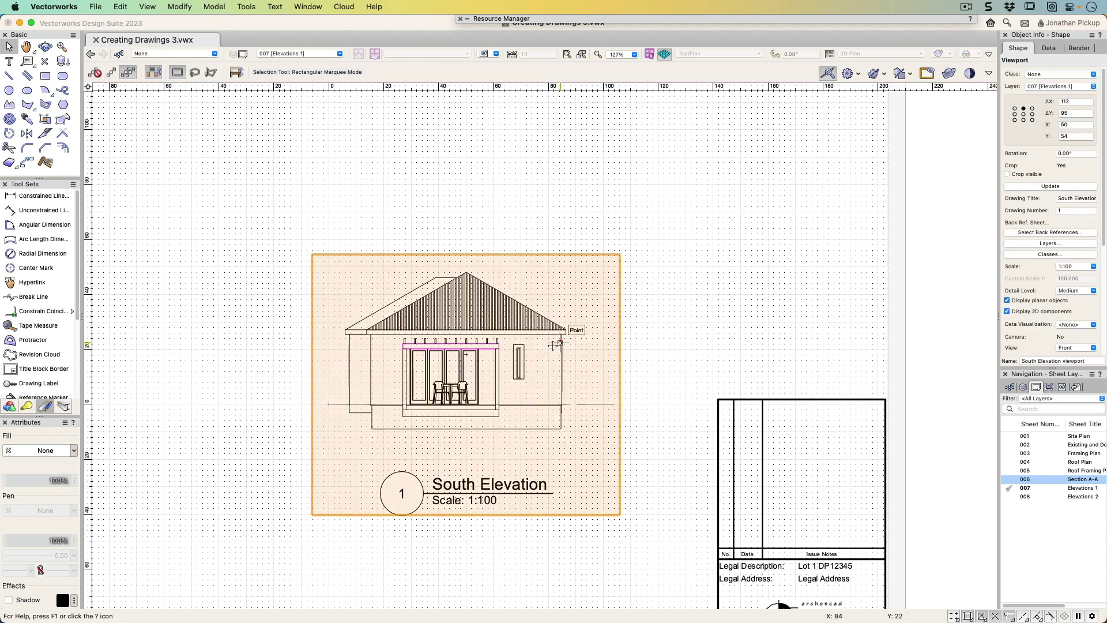
Move the South Elevation viewport to the sheet's upper-left area.
drag(562, 405, 400, 264)
scroll(573, 328, down, 3)
middle_drag(449, 290, 659, 327)
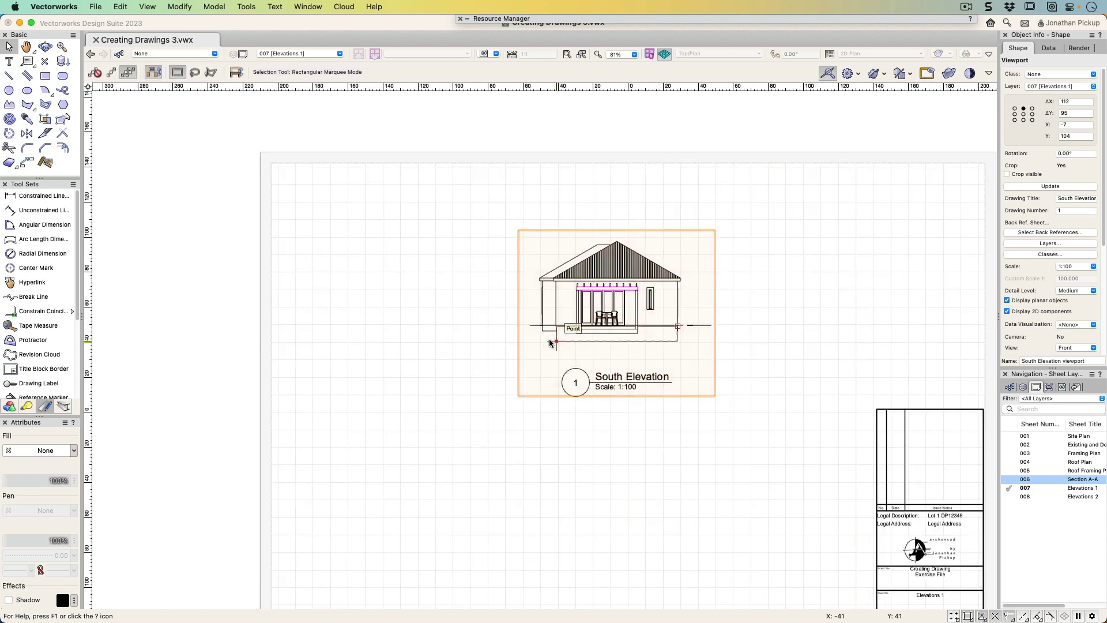
drag(529, 325, 324, 313)
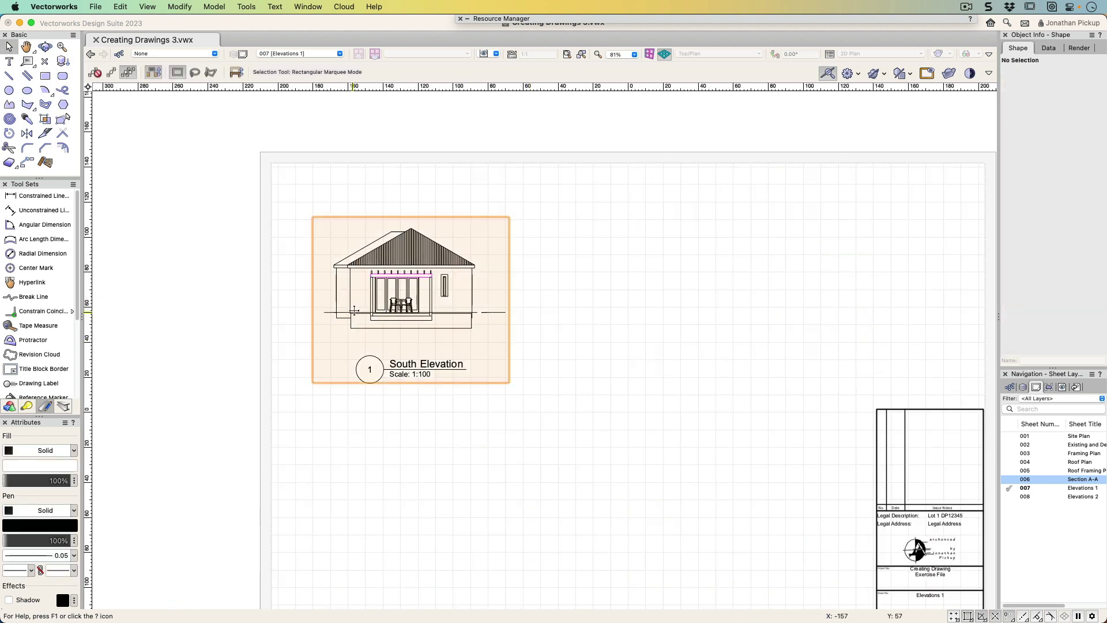
Duplicate the viewport to its right as drawing 2 and set its view to Right.
drag(324, 312, 601, 314)
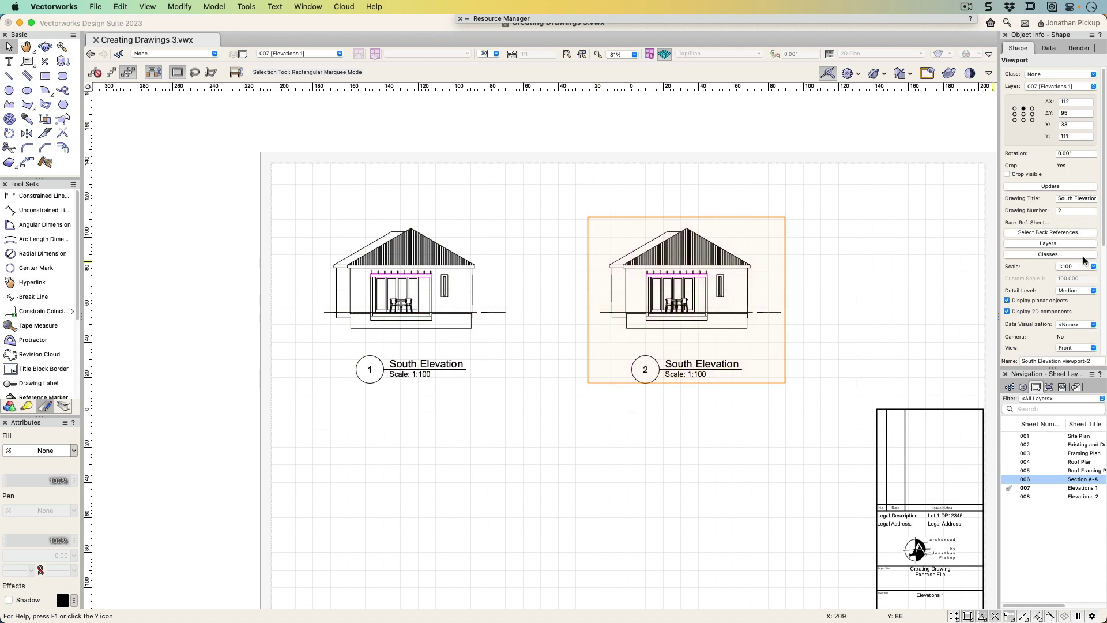
scroll(1087, 289, down, 2)
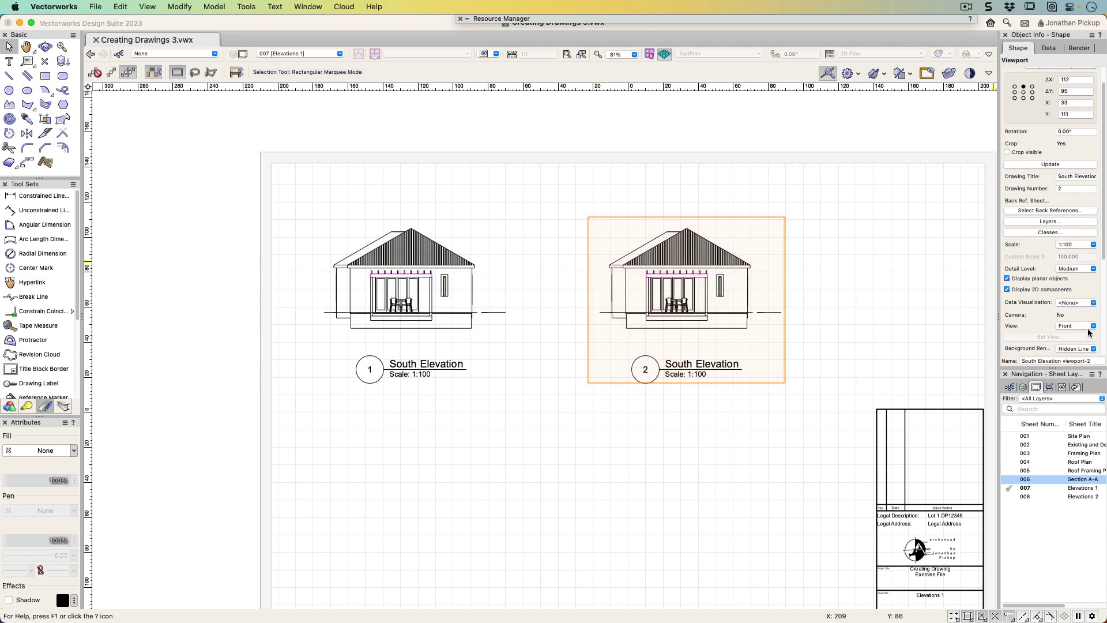
click(1090, 327)
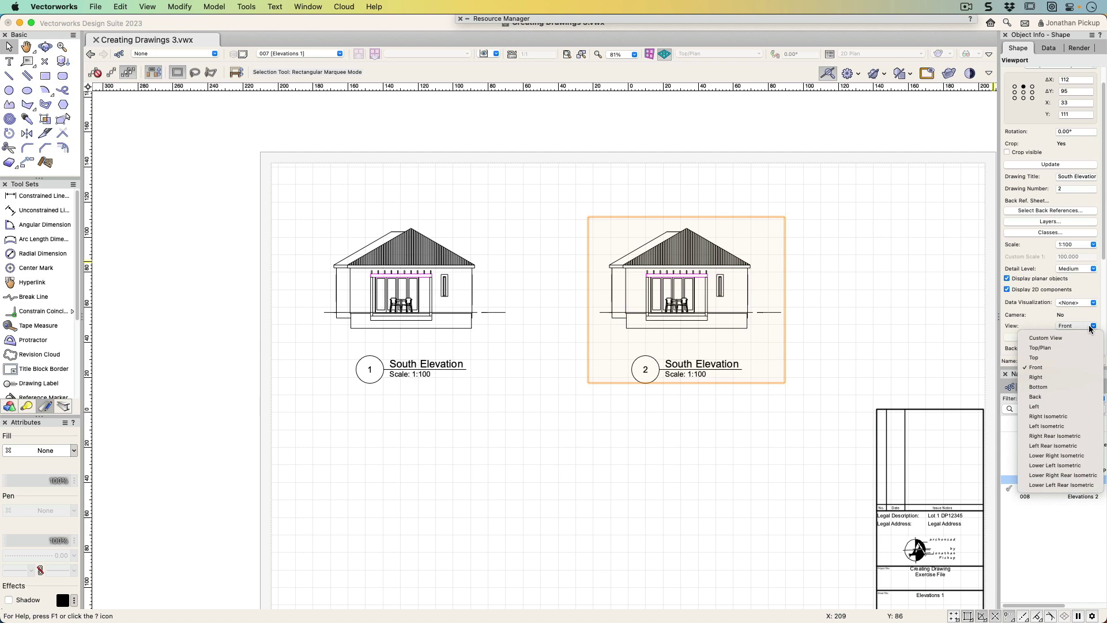
click(1072, 378)
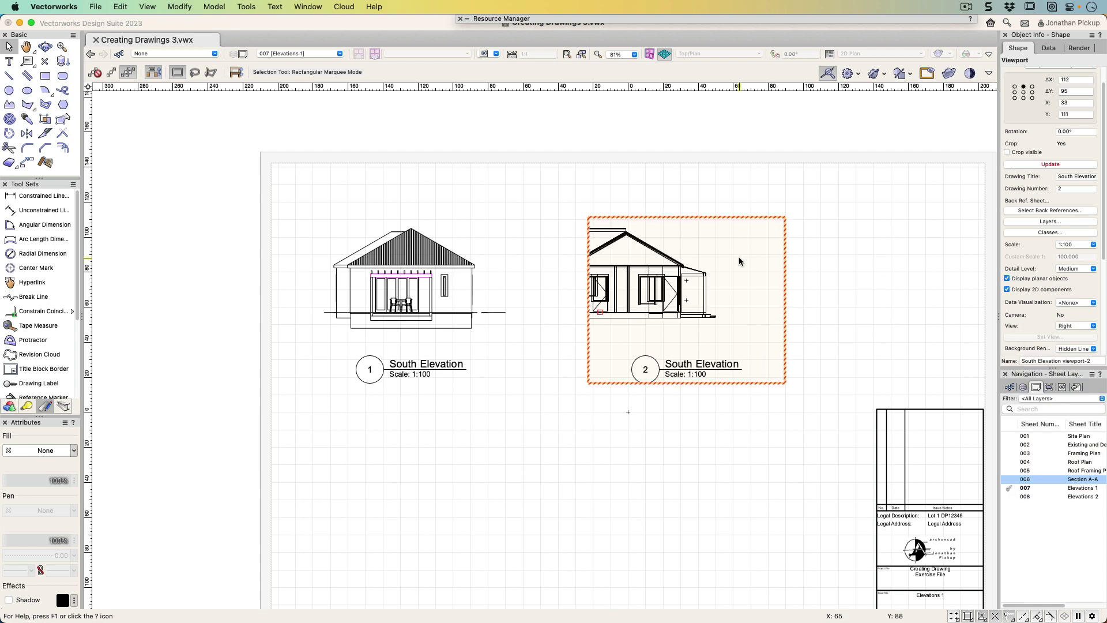
Widen viewport 2's crop boundary so the whole right elevation shows.
right_click(732, 216)
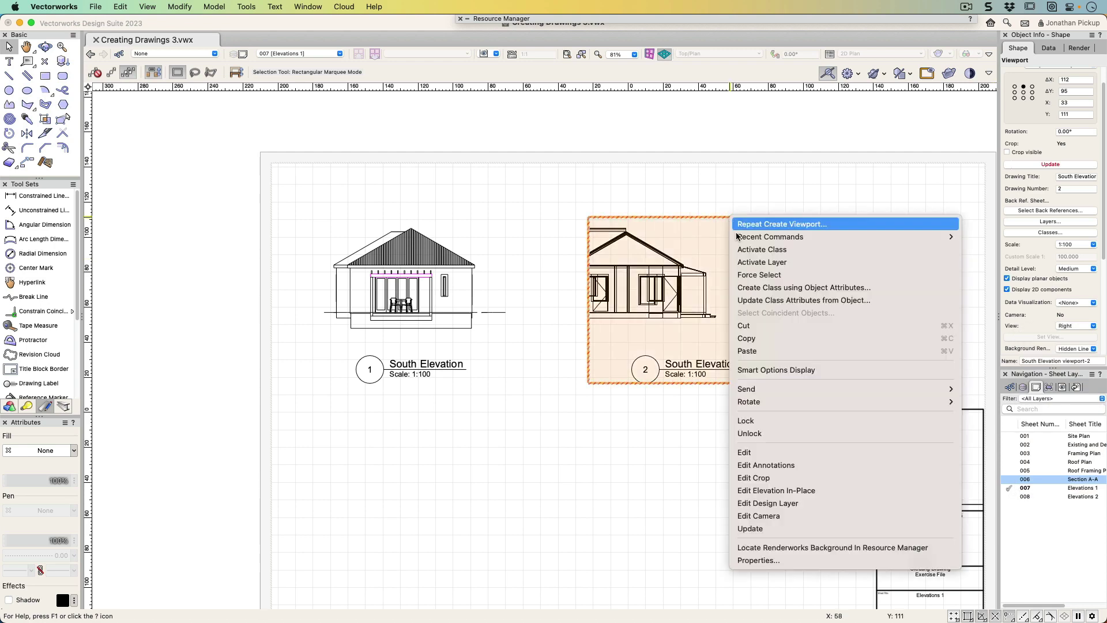
click(756, 478)
drag(588, 281, 434, 280)
drag(785, 280, 738, 283)
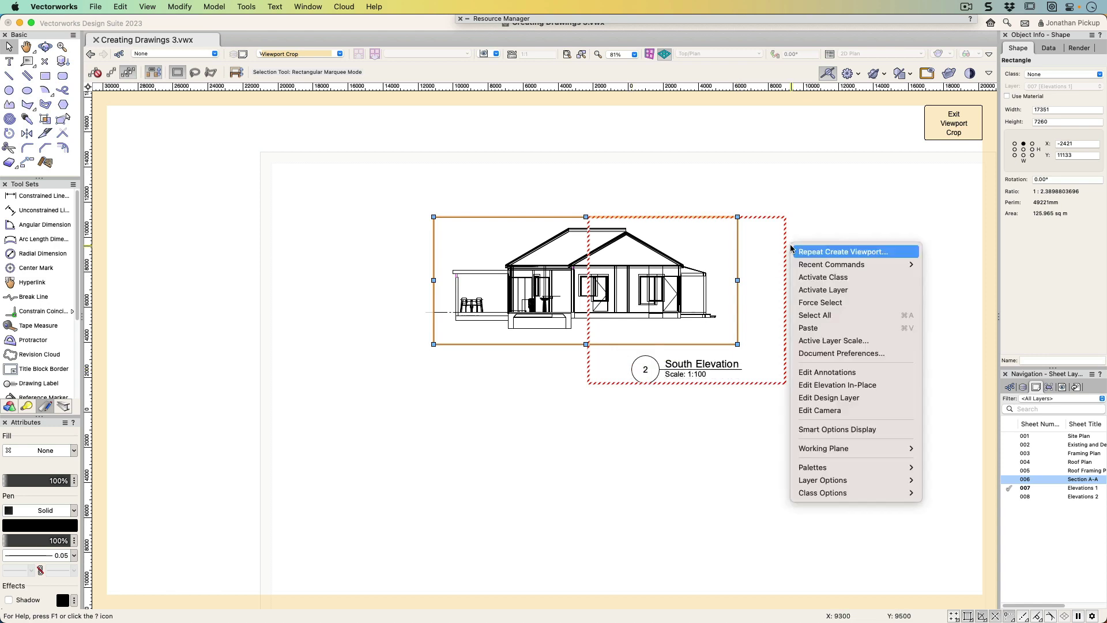
Move viewport 2's drawing label left beneath the elevation in its annotations.
click(815, 372)
click(645, 369)
mouse_move(633, 369)
mouse_down()
mouse_move(508, 330)
mouse_move(508, 369)
mouse_up()
click(954, 124)
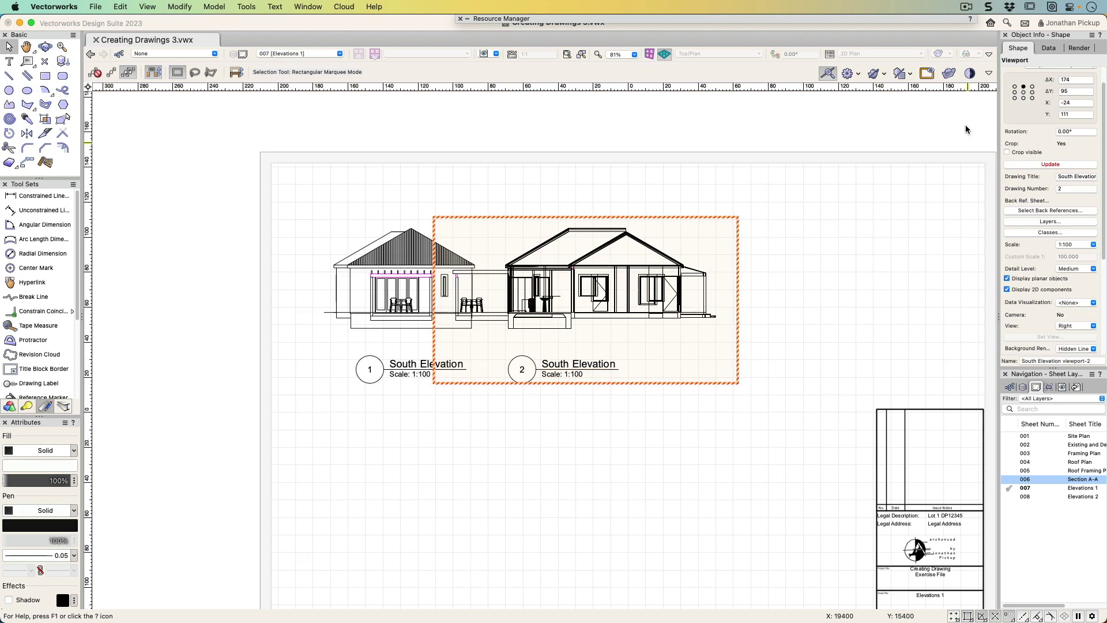
Move viewport 2 right beside the first and update its out-of-date rendering.
drag(589, 266, 748, 263)
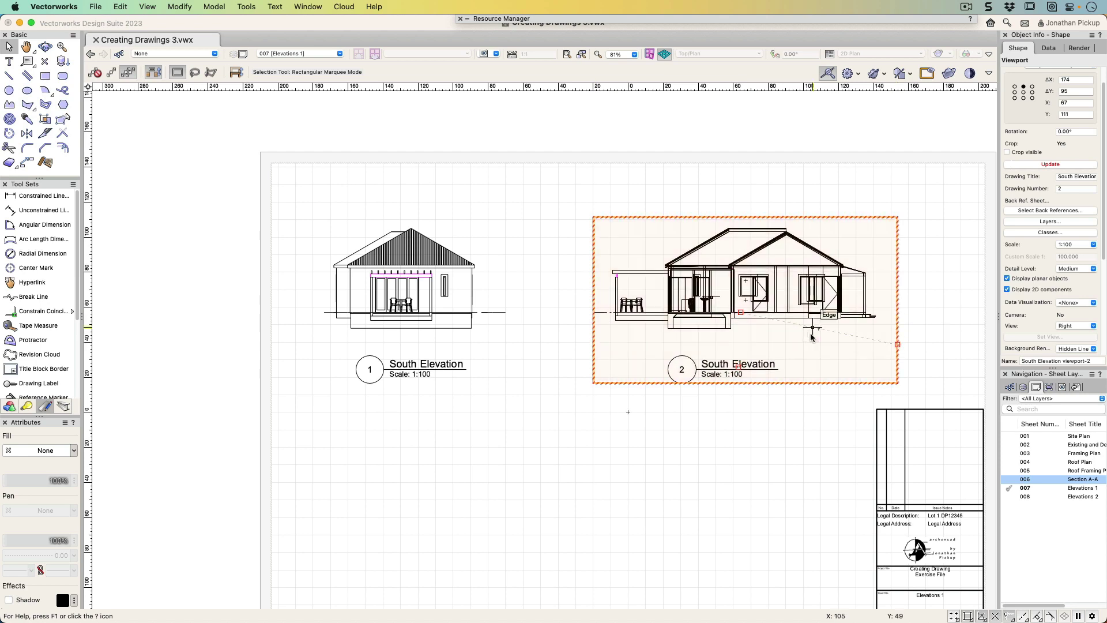
click(1034, 164)
scroll(691, 298, up, 1)
scroll(691, 297, up, 5)
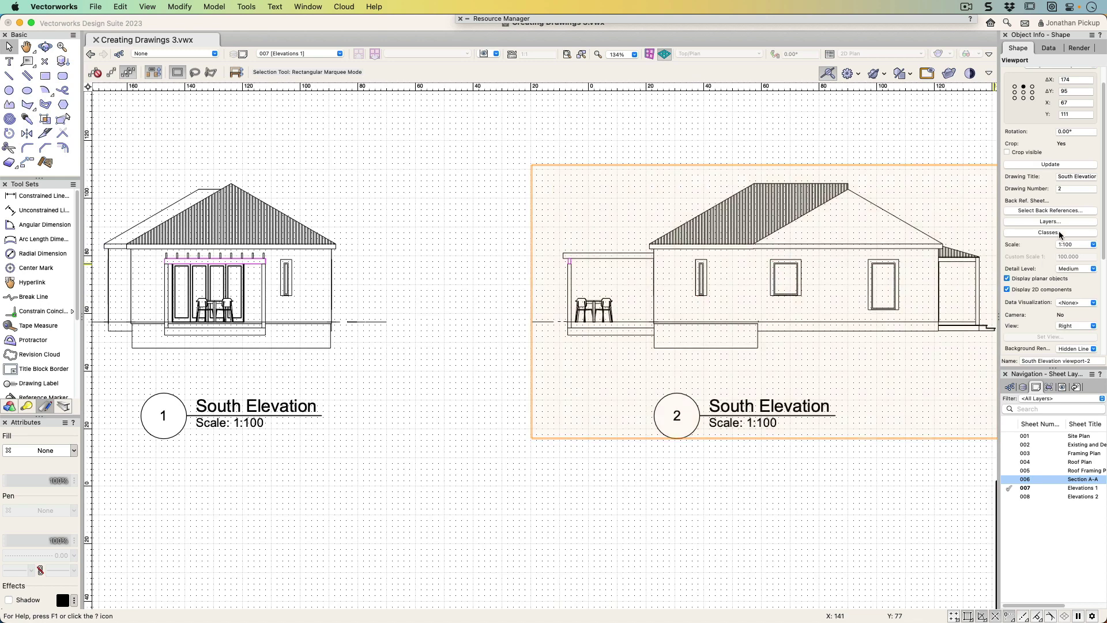
scroll(1081, 307, down, 2)
Turn on Sketch hidden line results in the render settings of both viewports.
click(1080, 321)
click(505, 197)
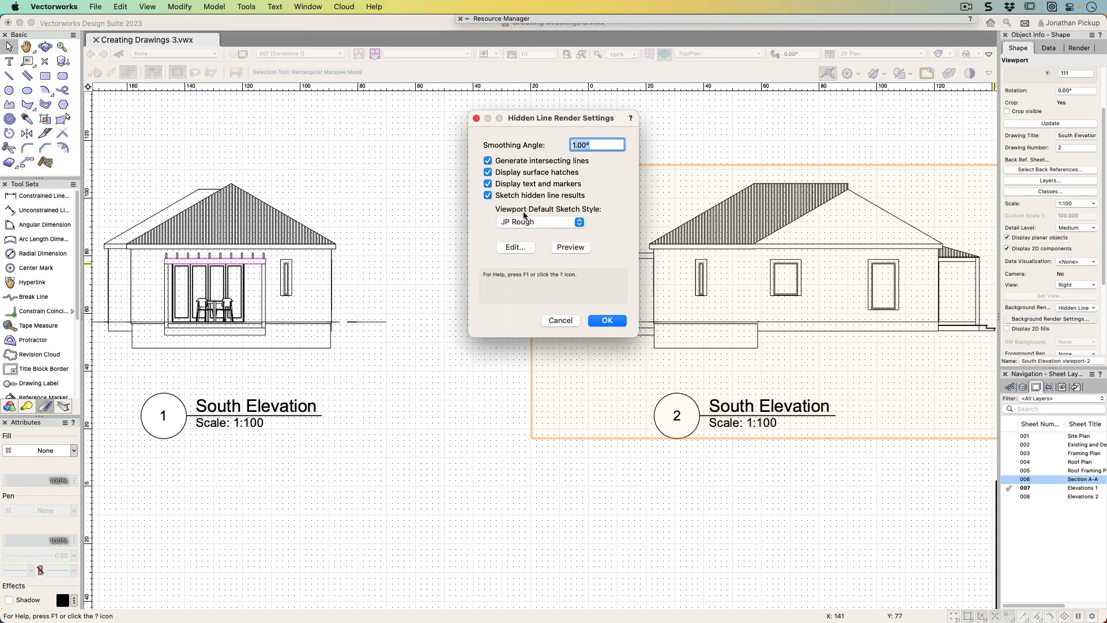
click(606, 321)
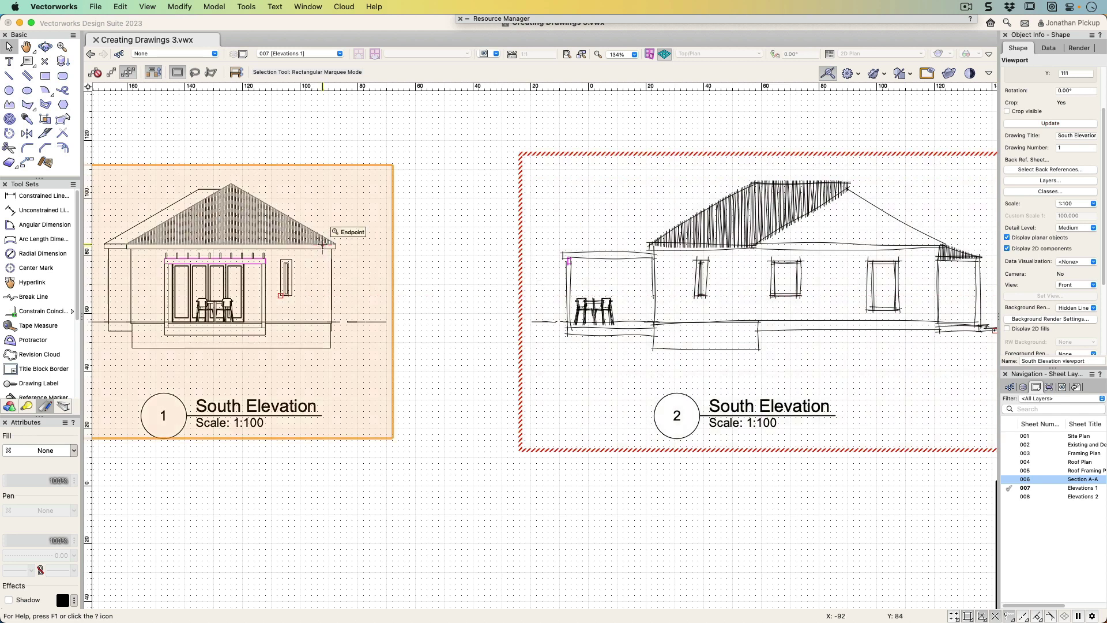
click(1076, 320)
click(488, 196)
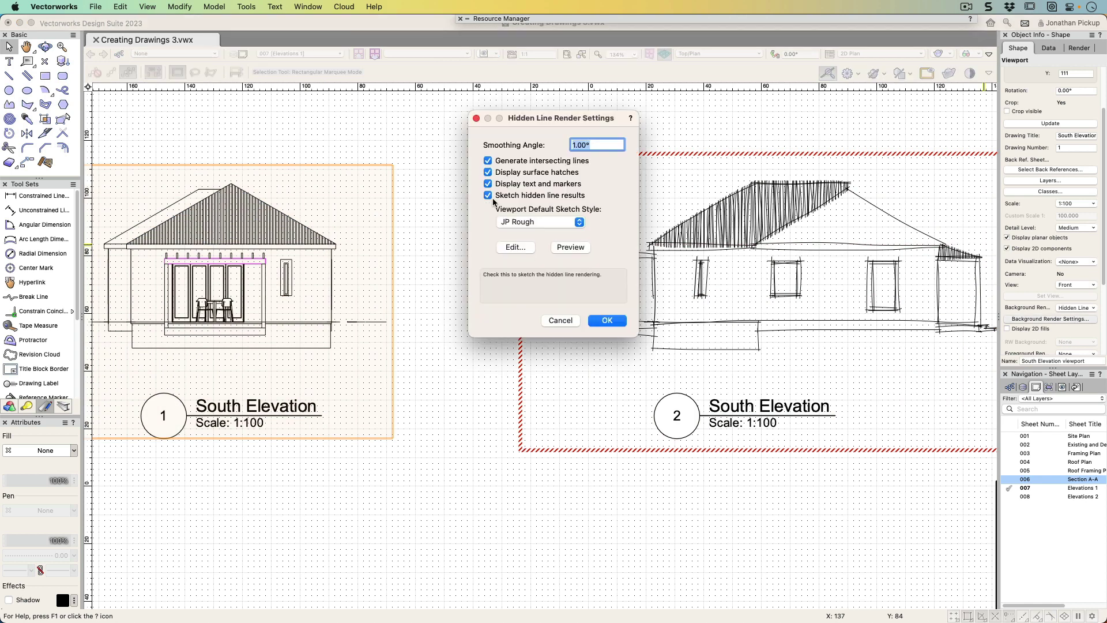
click(607, 320)
Select both elevation viewports and update them with the JP Rough sketch style.
scroll(491, 291, down, 4)
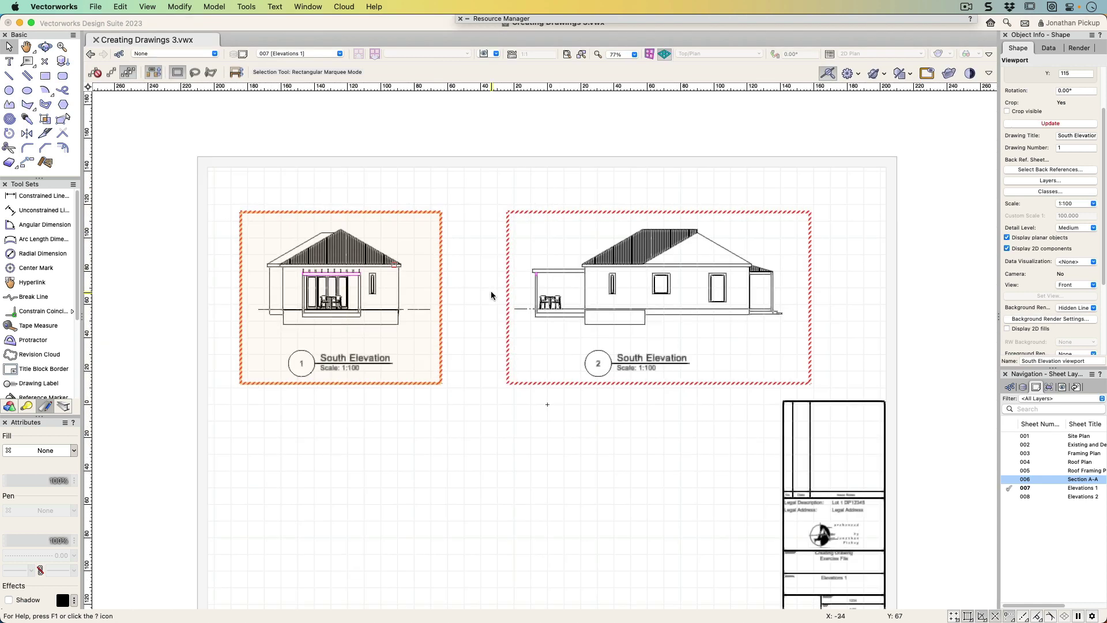
shift+click(584, 267)
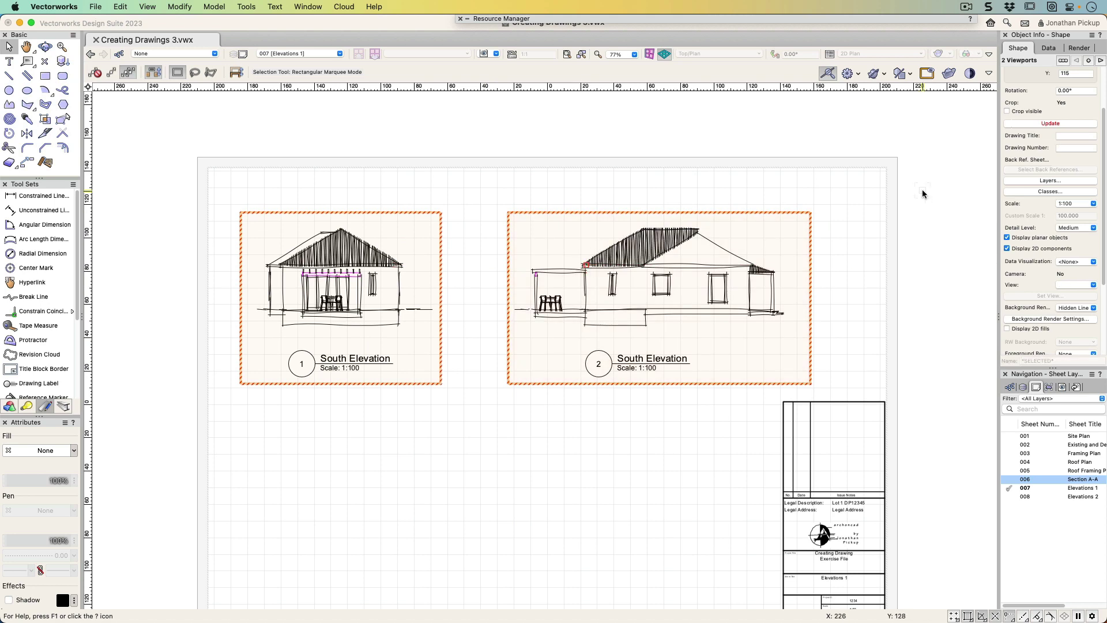
drag(231, 202, 858, 383)
click(1050, 124)
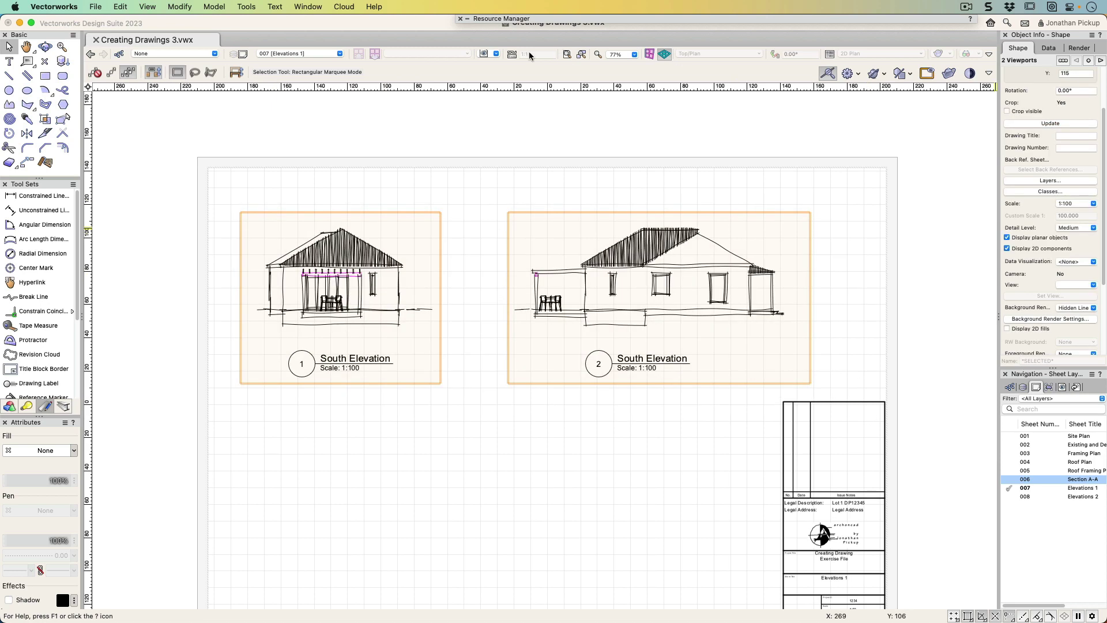
click(581, 54)
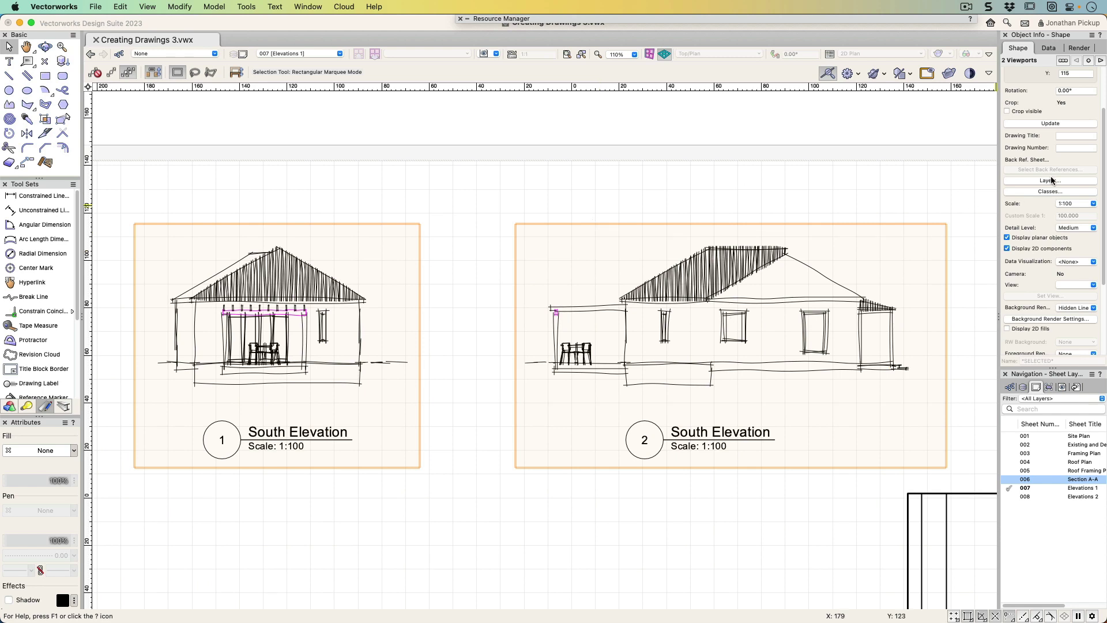
click(1084, 317)
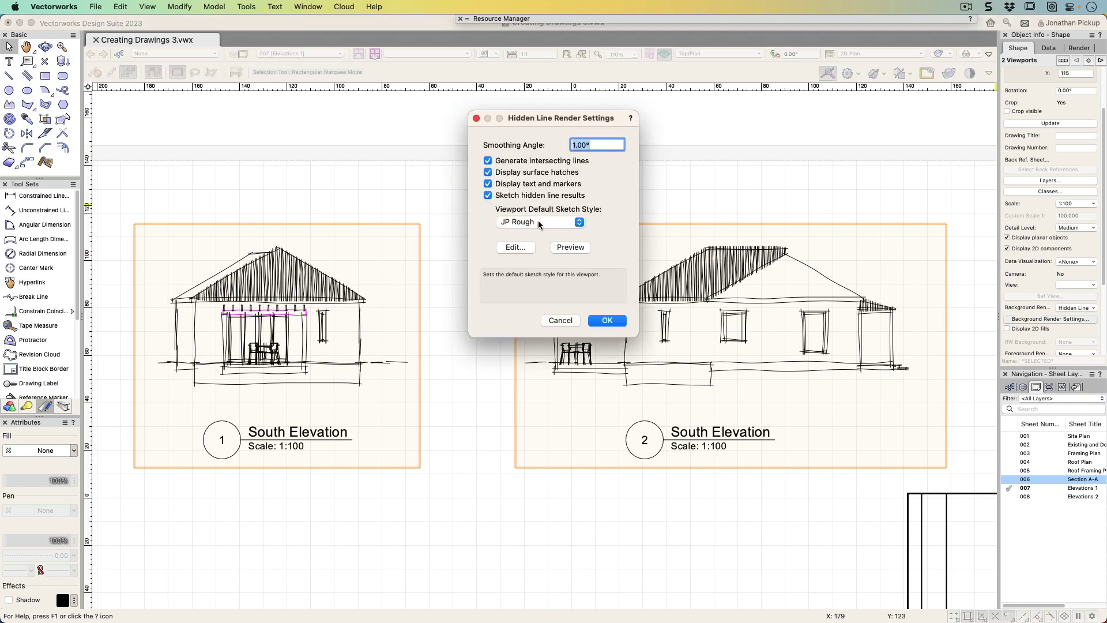
click(514, 195)
click(608, 320)
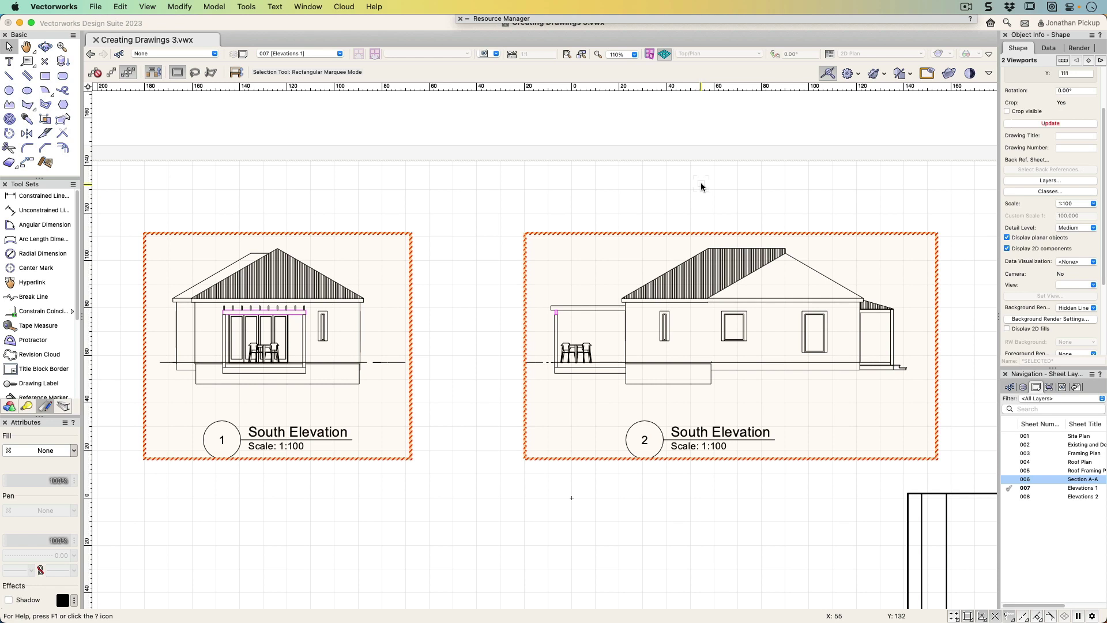
key(grave)
click(1050, 319)
click(488, 195)
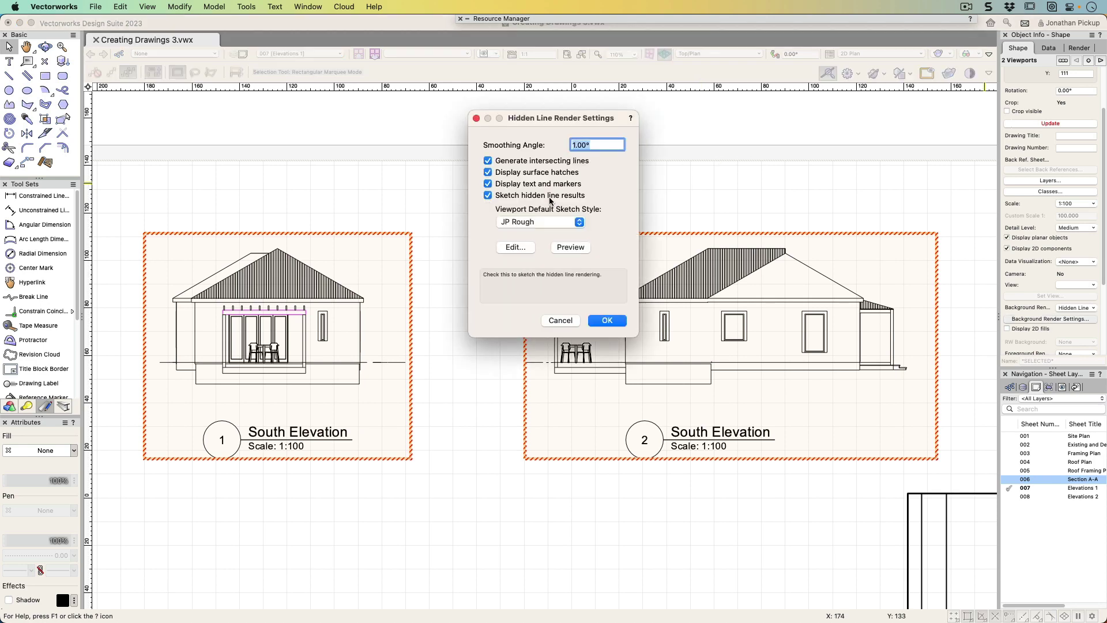
click(621, 321)
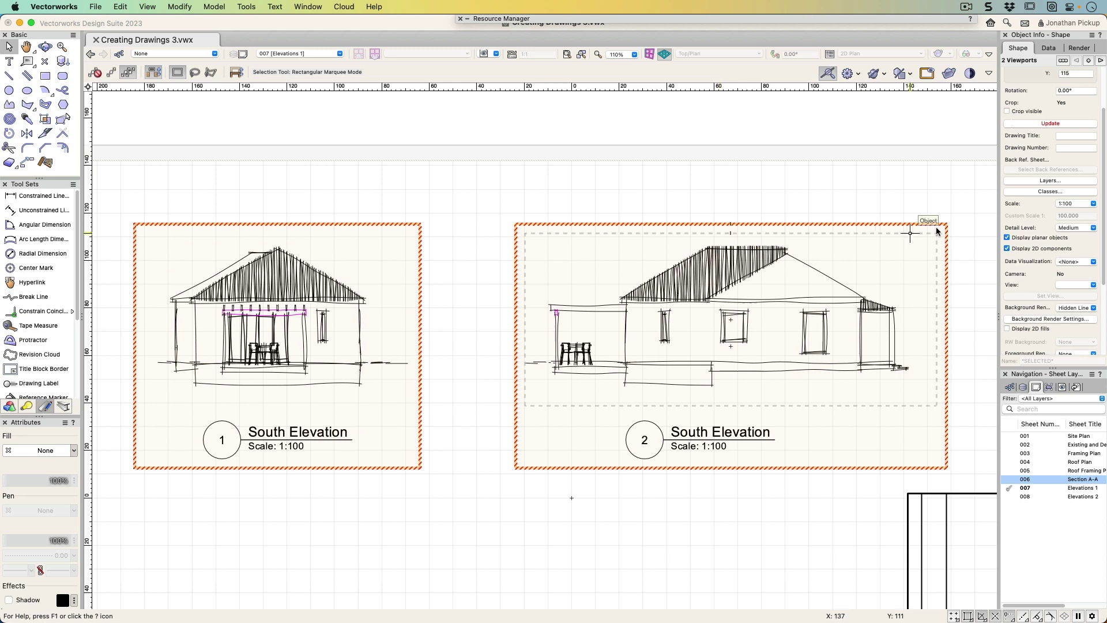
Make the Furniture-Main class invisible in both viewports and update them without the patio furniture.
click(1049, 191)
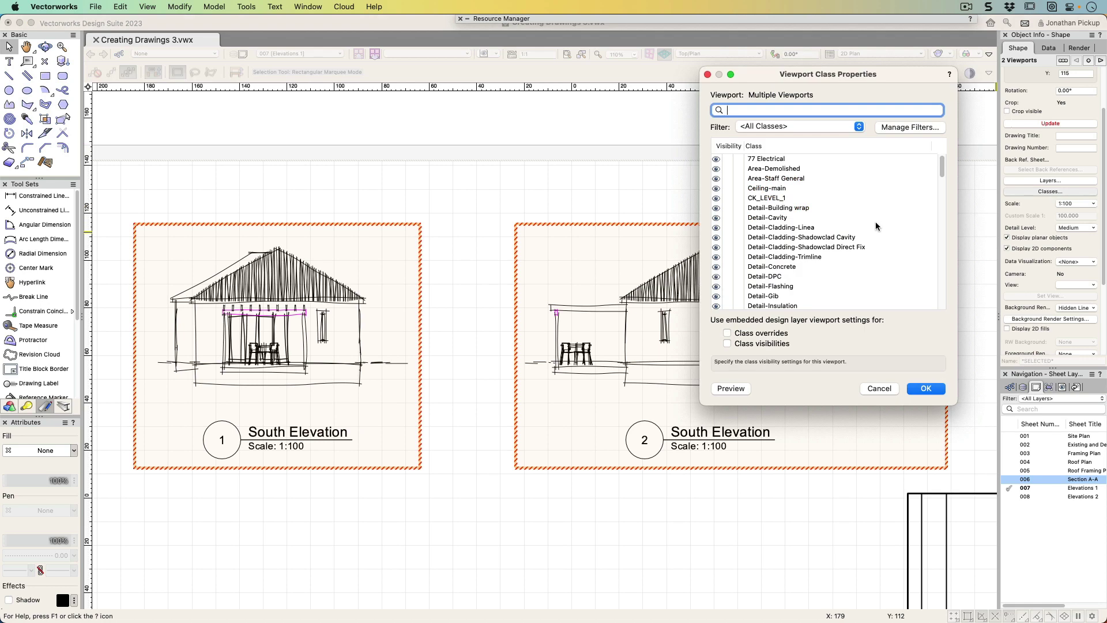
scroll(875, 221, down, 10)
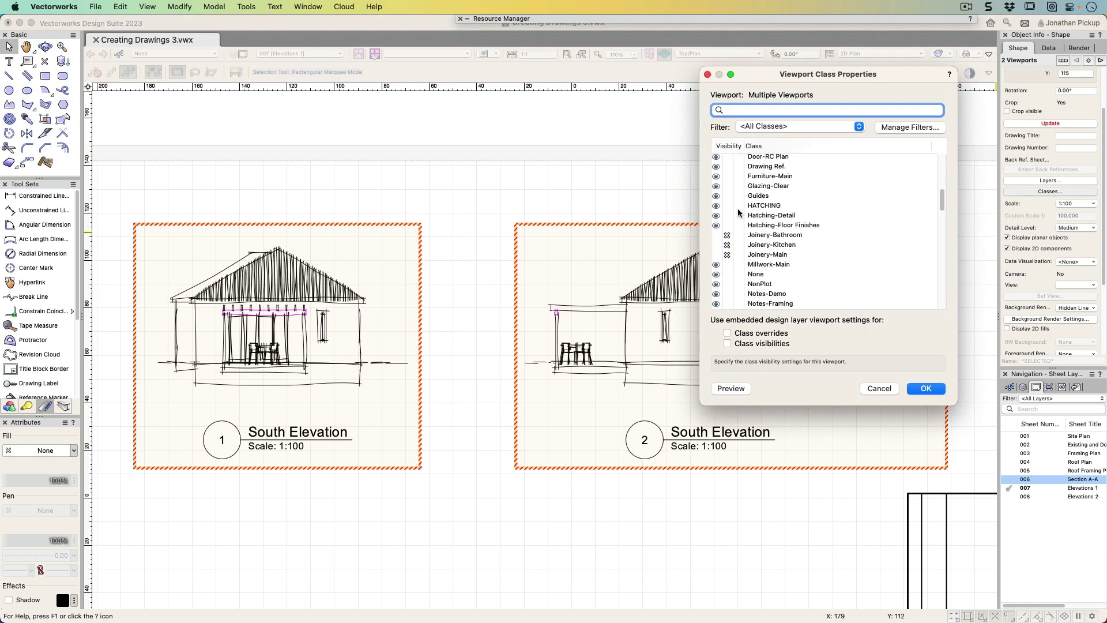
click(728, 176)
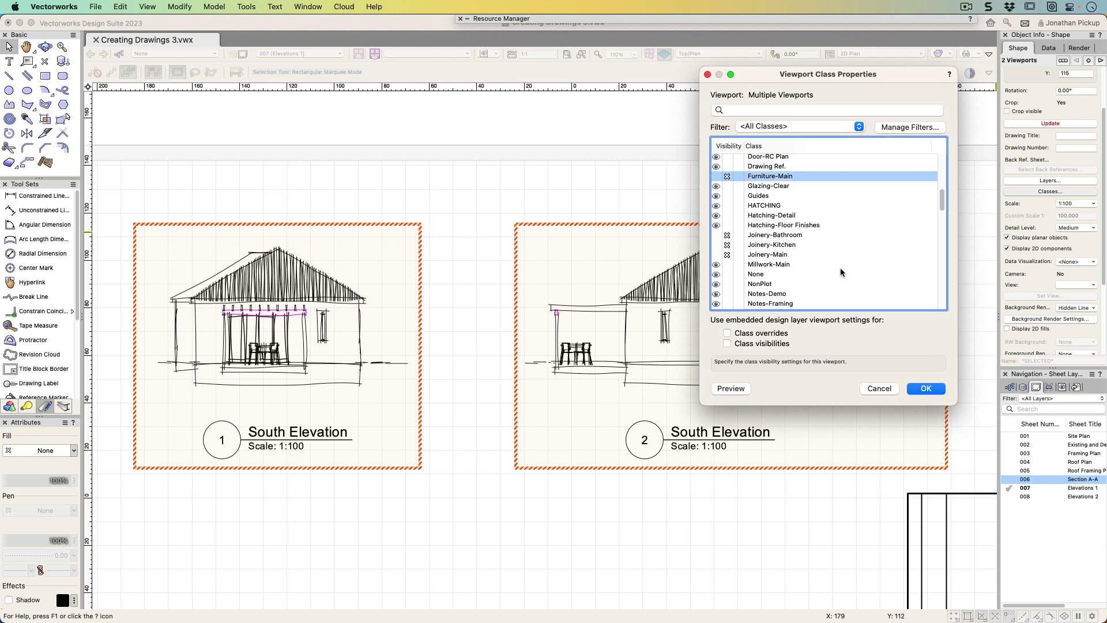
click(925, 389)
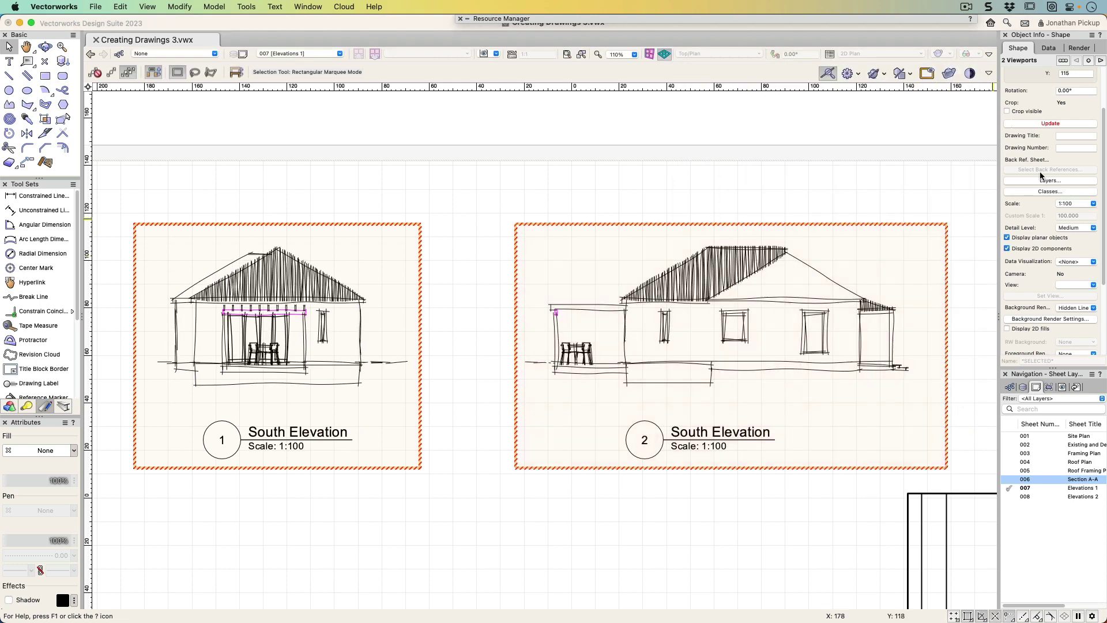
click(1043, 123)
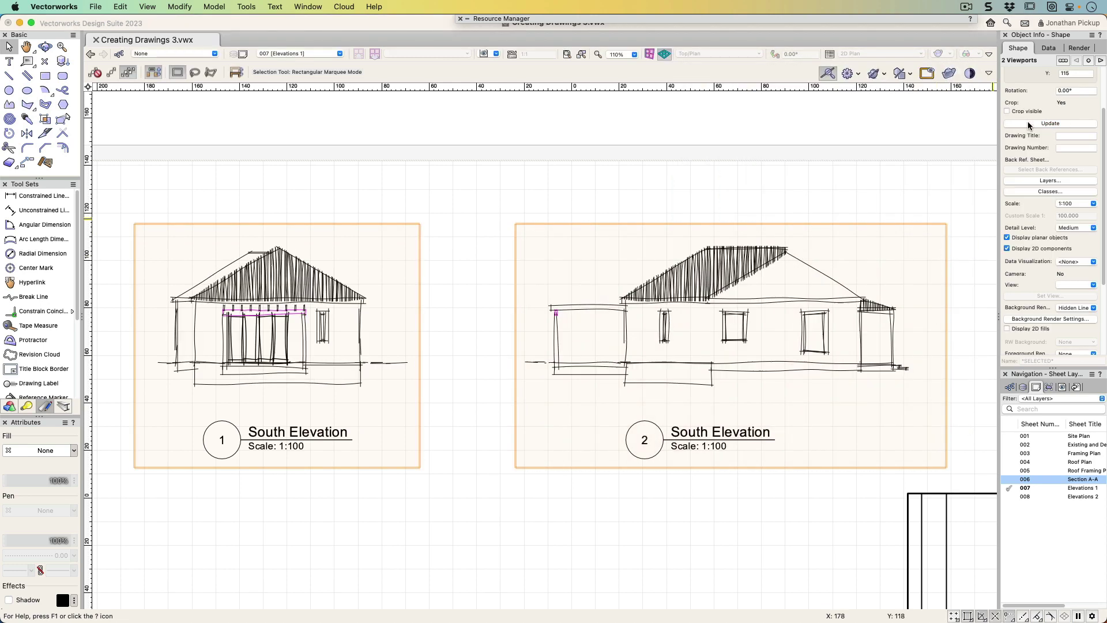
Turn off Sketch hidden line results in the Background Render Settings for both elevation viewports.
click(1061, 319)
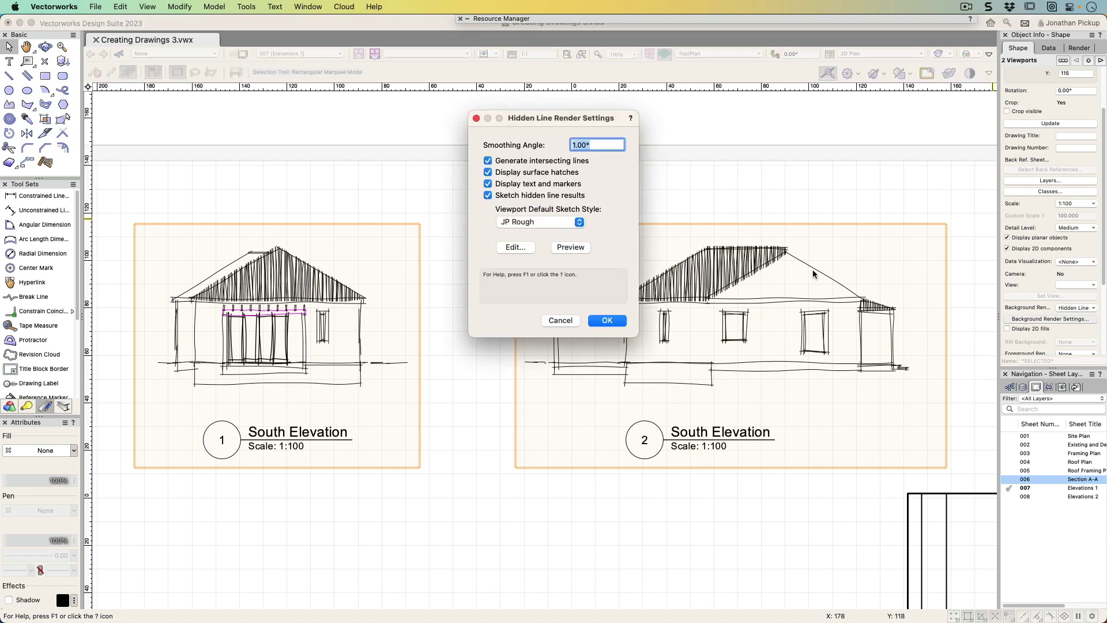
click(532, 195)
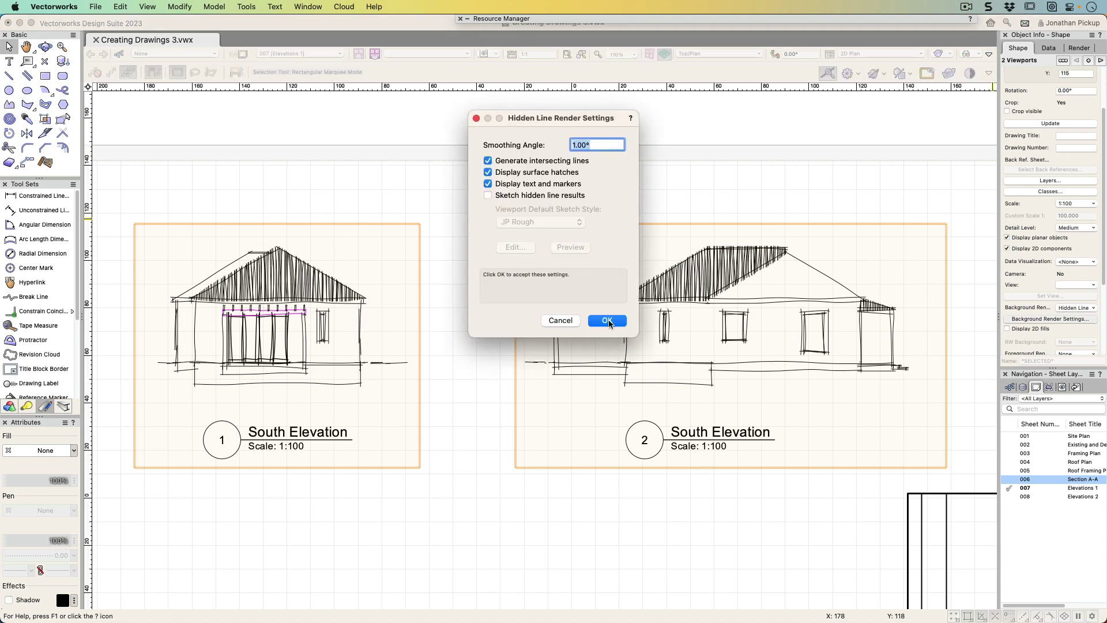
click(608, 321)
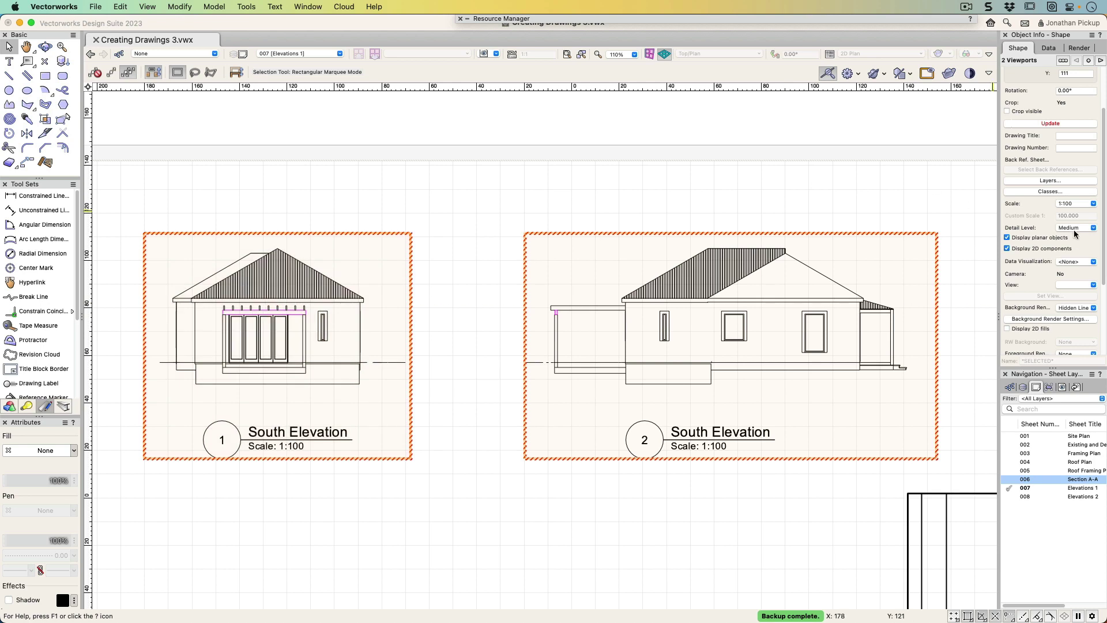
Turn on Black and white only in Advanced Properties for both viewports, then deselect them.
scroll(1075, 233, down, 5)
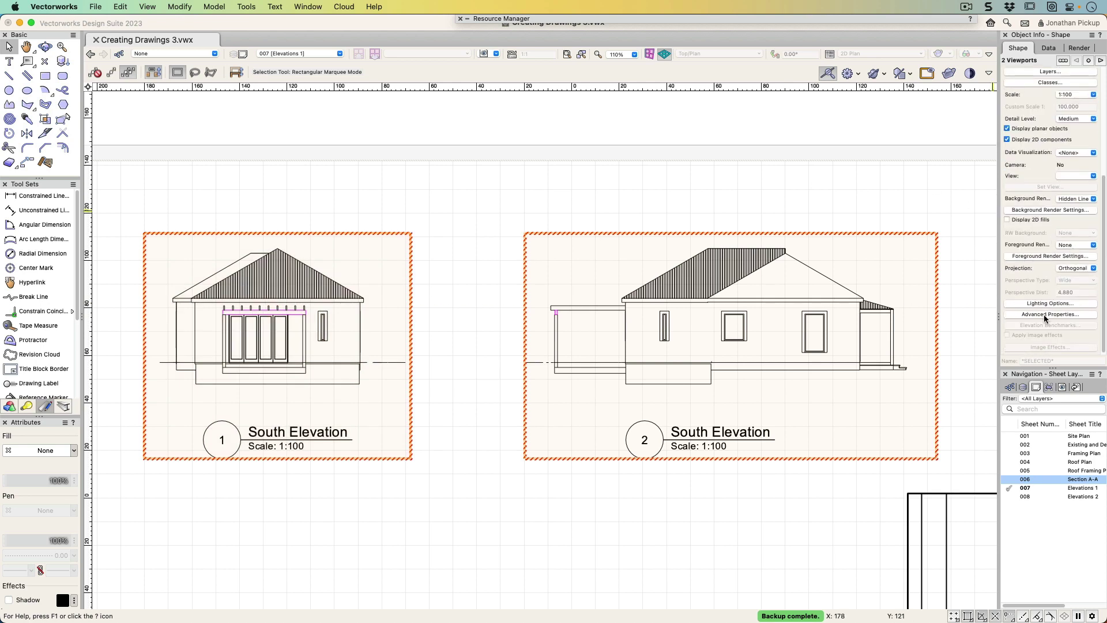
click(1033, 314)
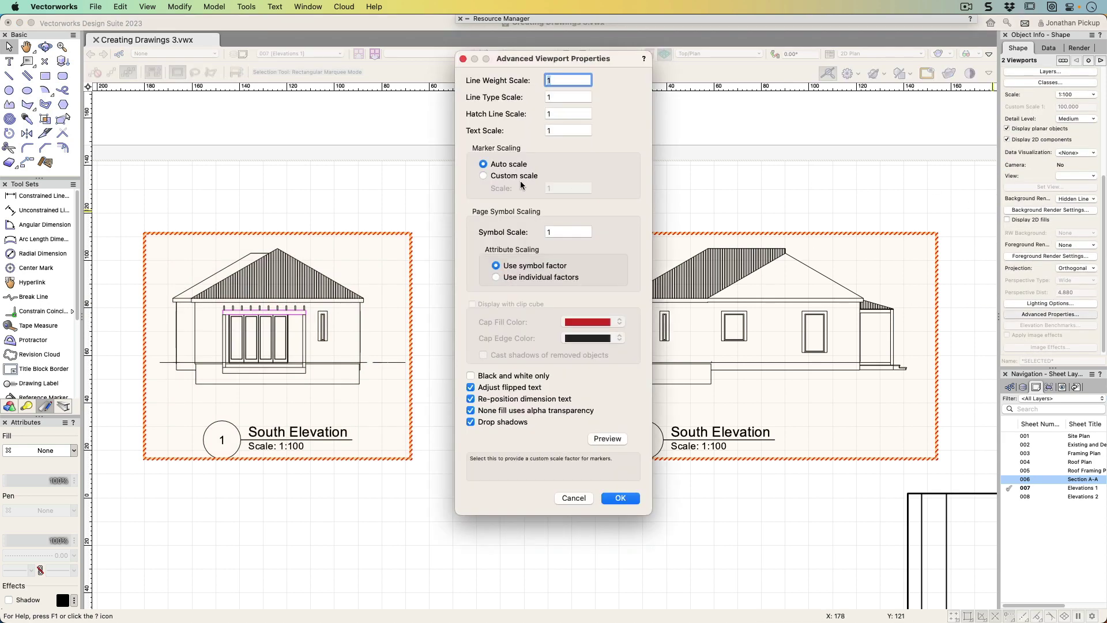
click(489, 376)
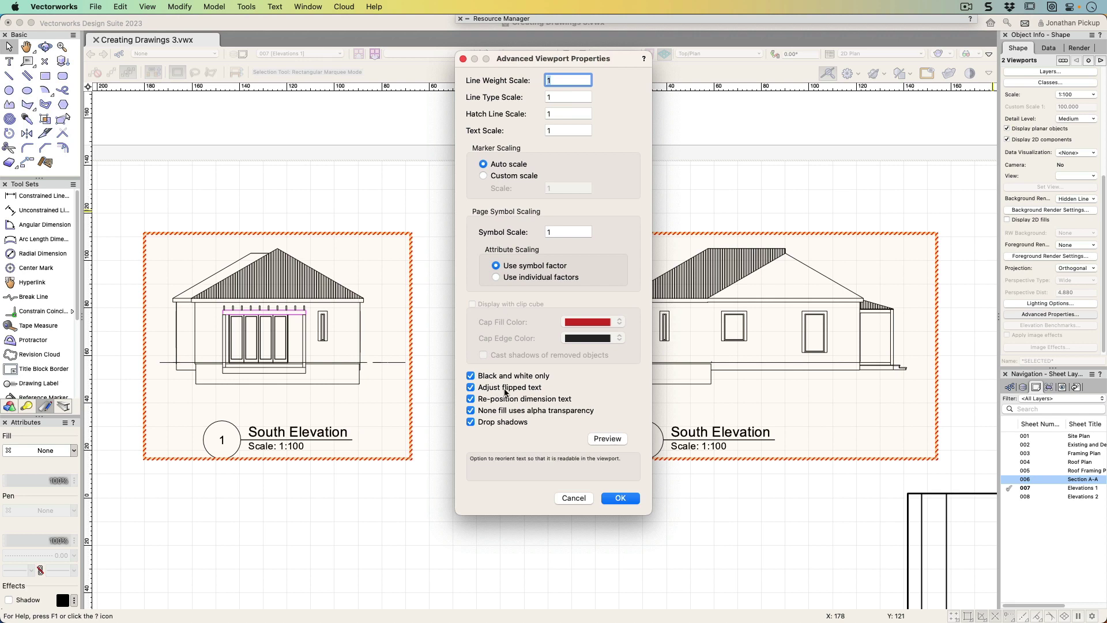
click(621, 499)
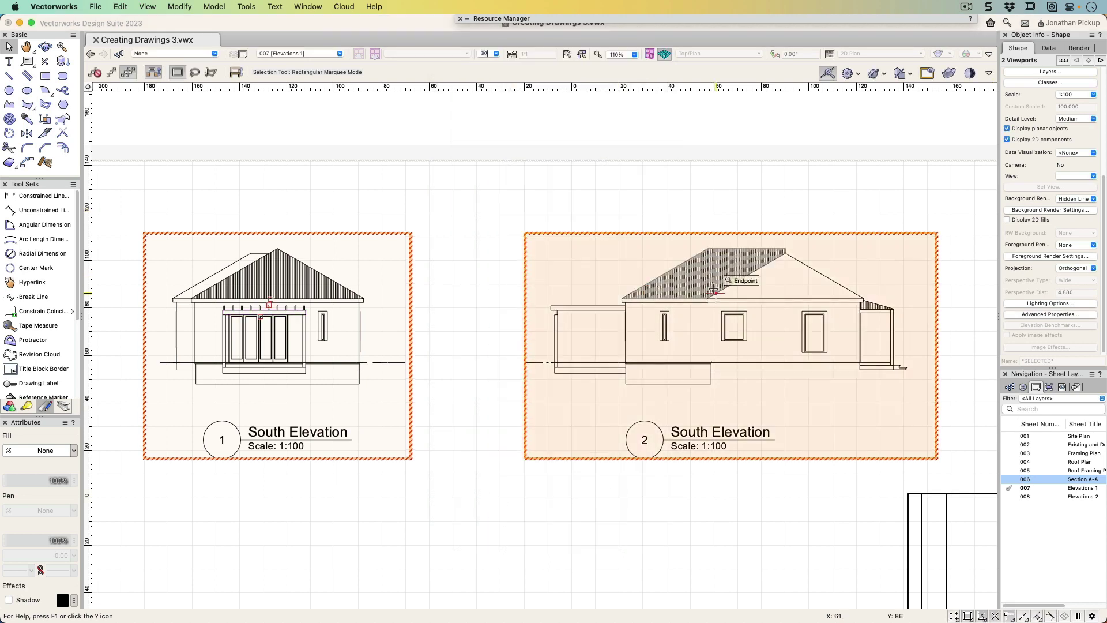
click(495, 237)
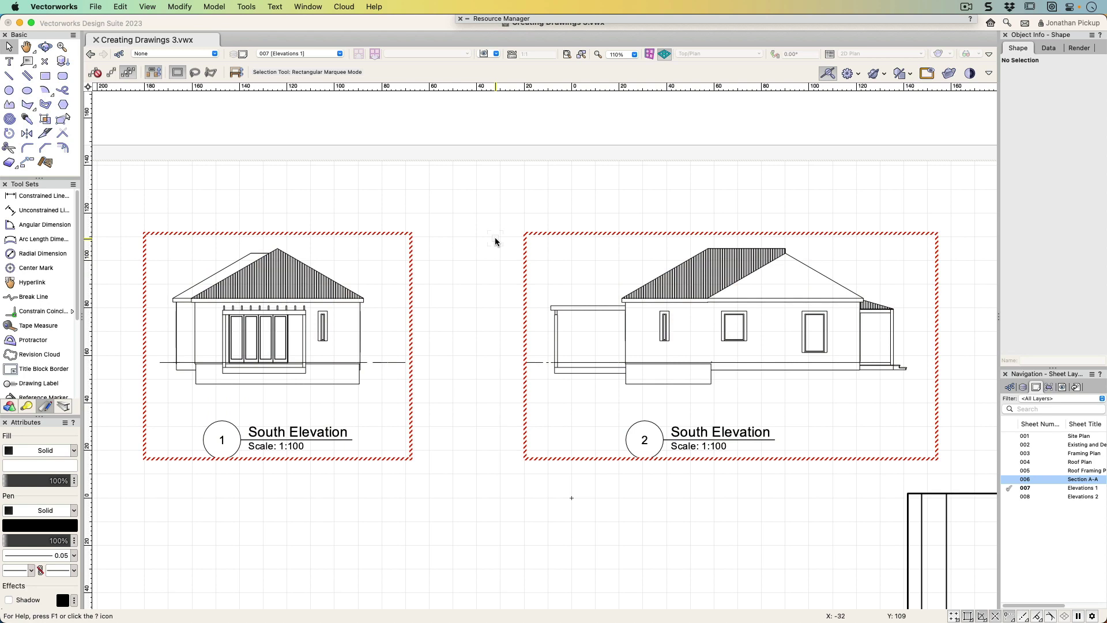
scroll(276, 297, up, 4)
Zoom to the South Elevation viewport and enter its annotation editing.
middle_drag(276, 297, 548, 229)
click(548, 229)
right_click(540, 244)
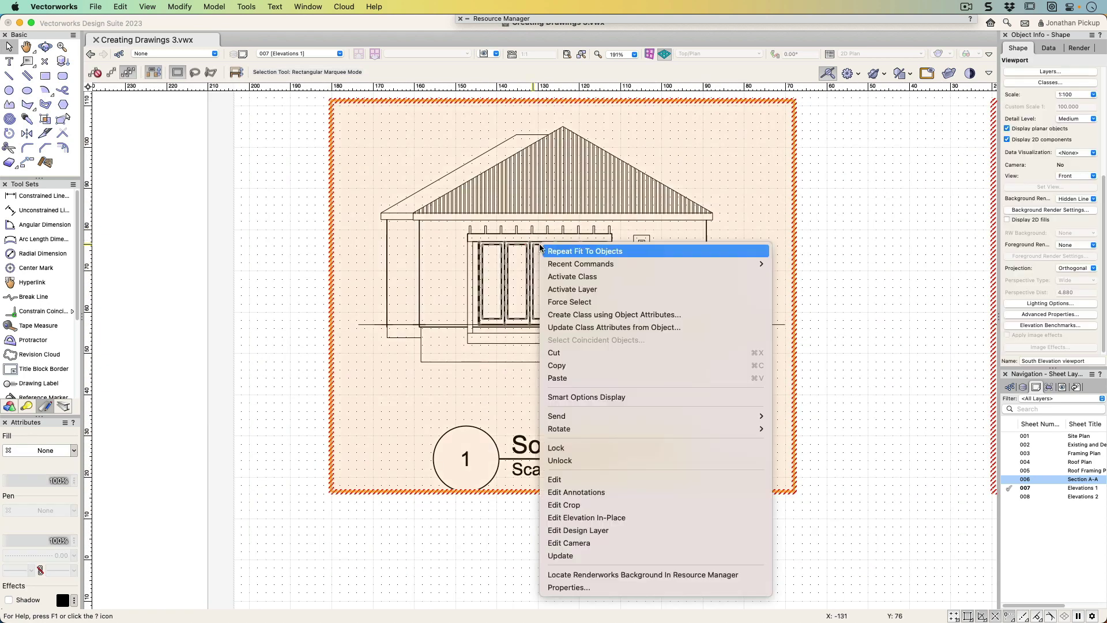
click(562, 492)
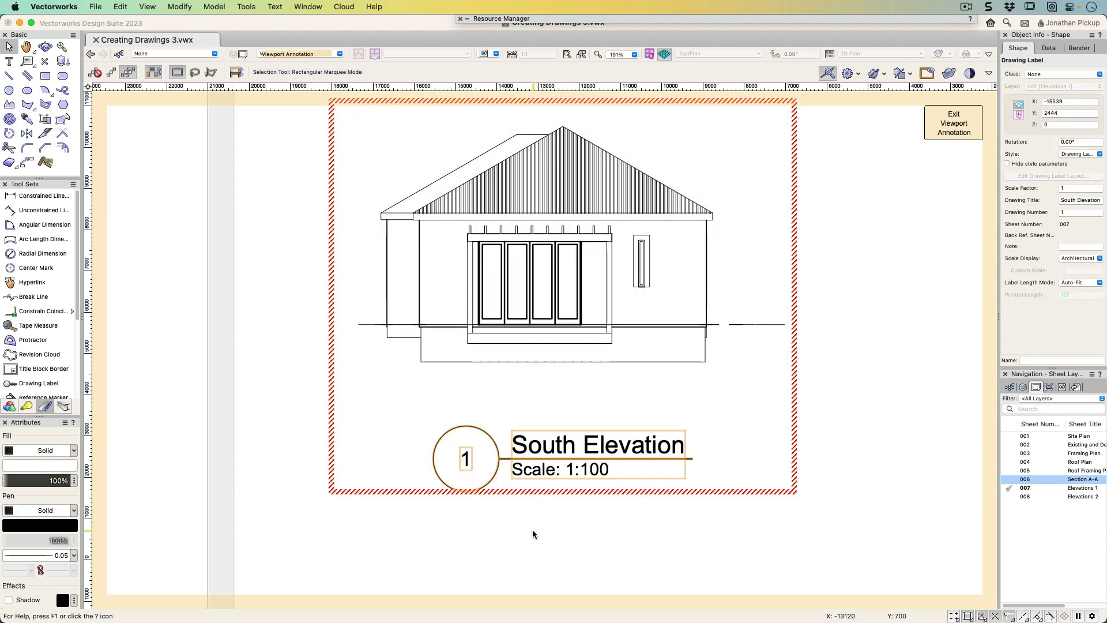
Draw a closed, curved-bottom polyline ground shape beneath the house's ground line.
click(8, 105)
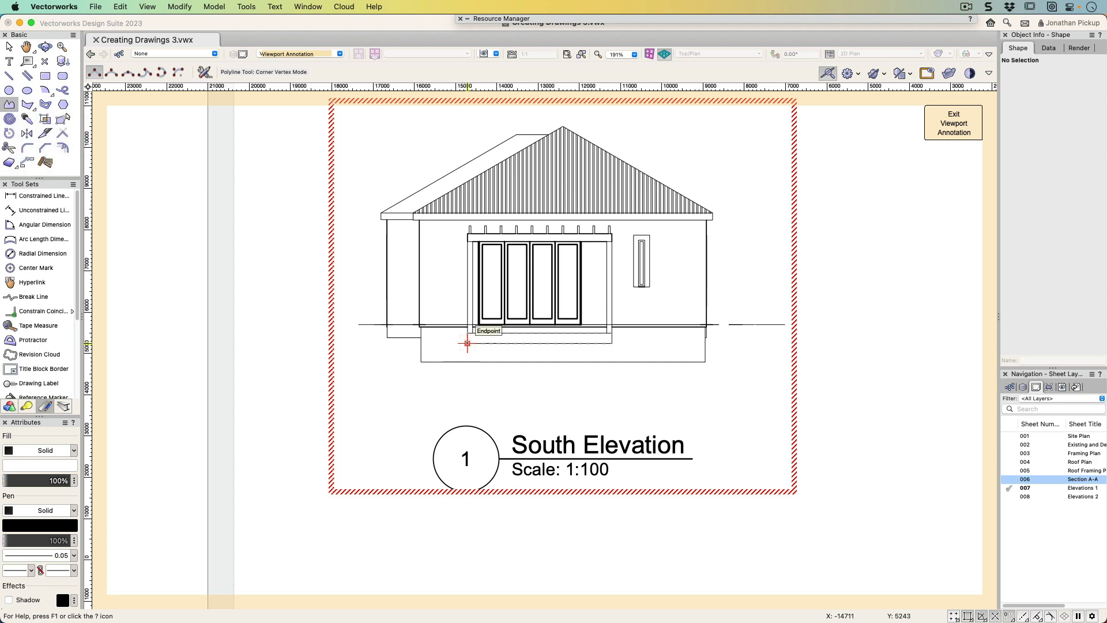
click(349, 337)
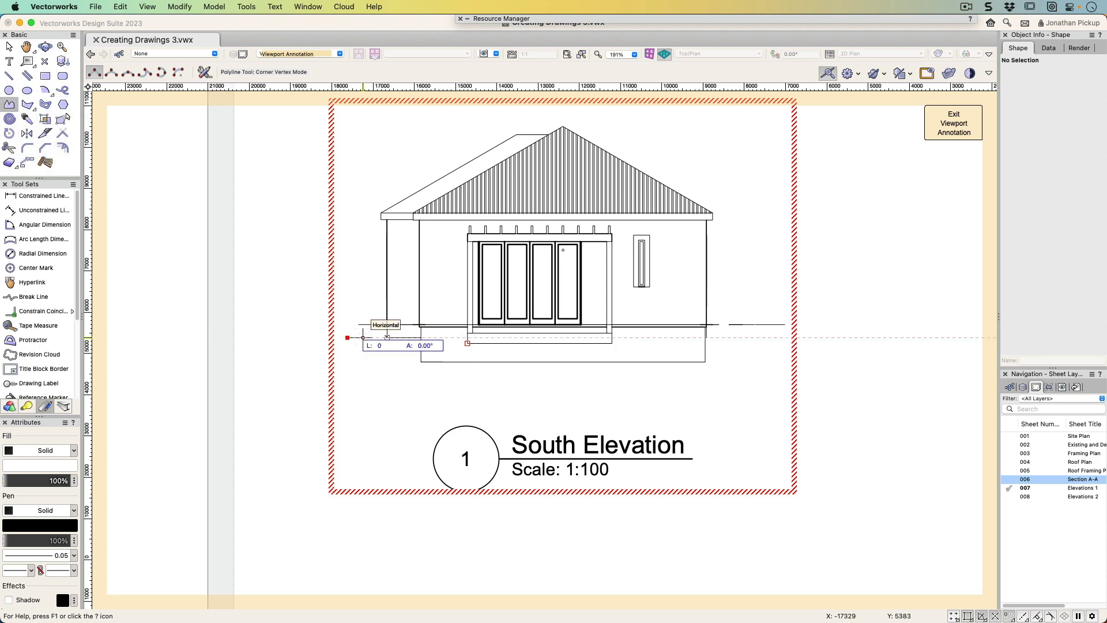
double_click(779, 337)
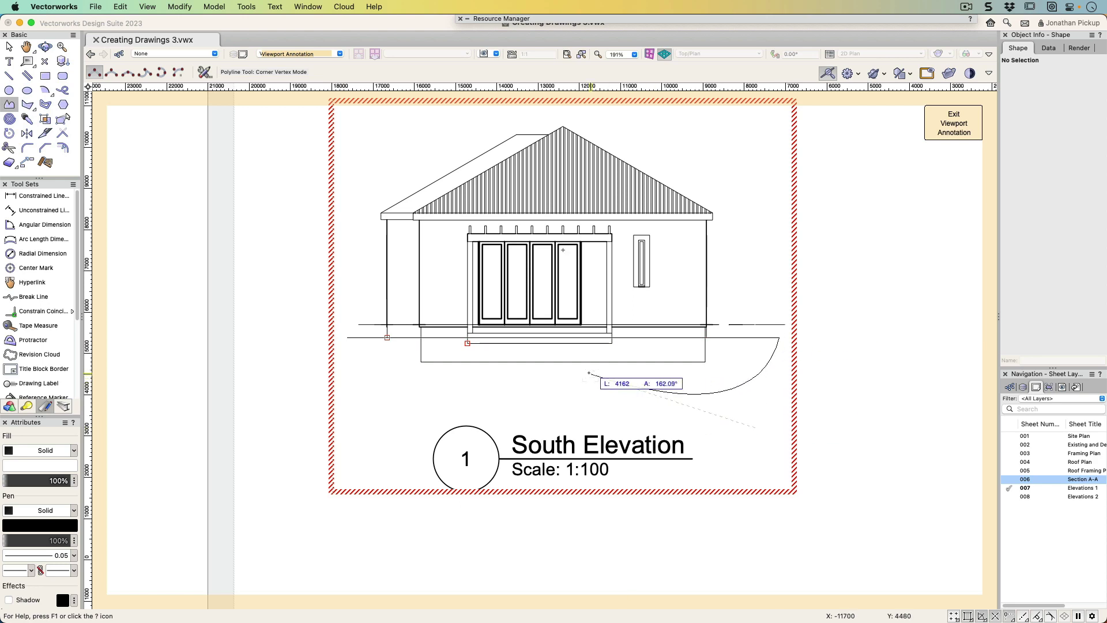
click(347, 337)
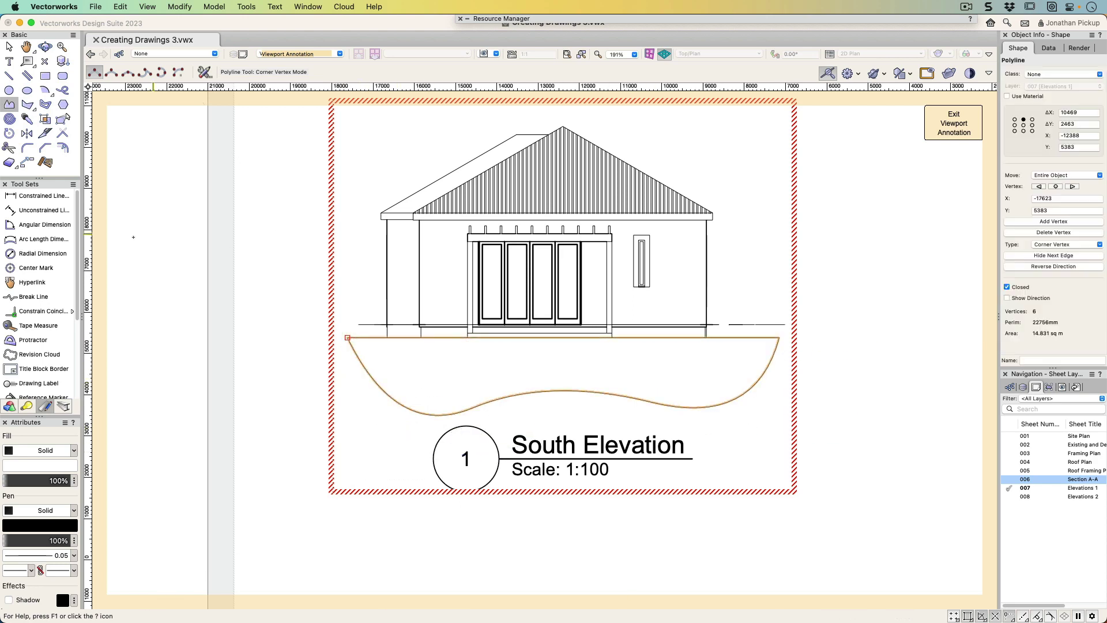
Fill the ground shape with the Soil @1:20 hatch and enlarge the pattern about twice.
click(64, 453)
click(59, 483)
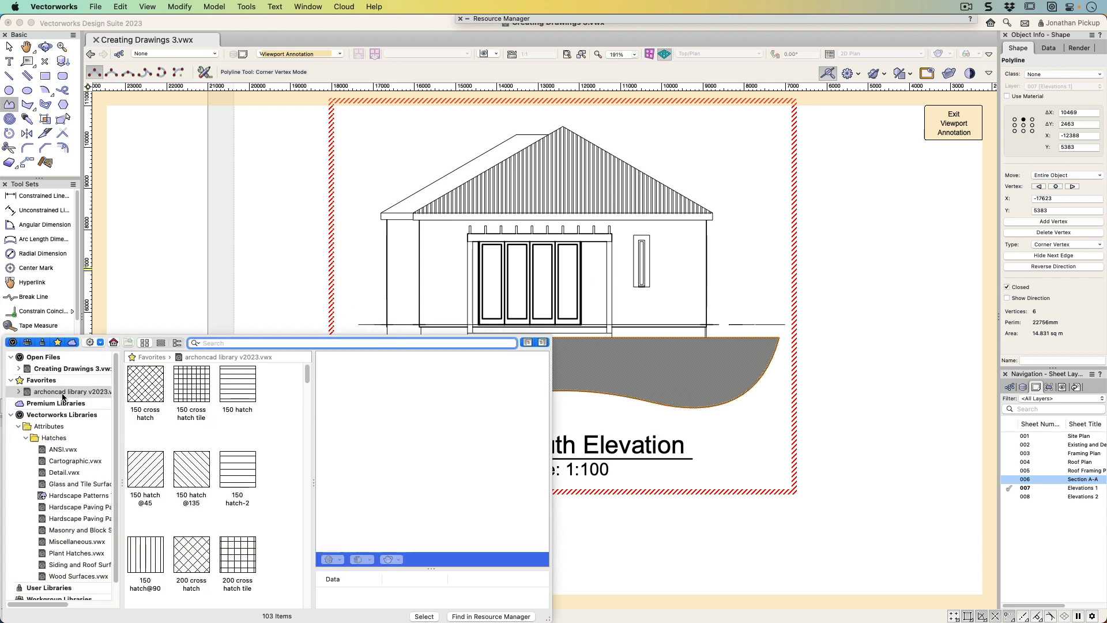
click(71, 370)
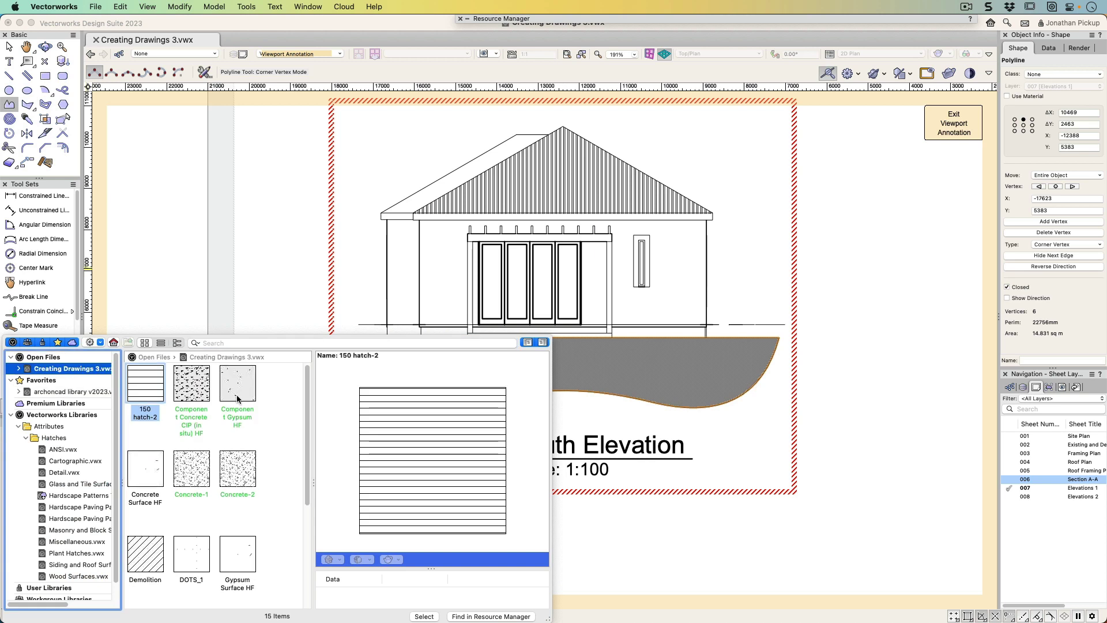
scroll(236, 404, down, 4)
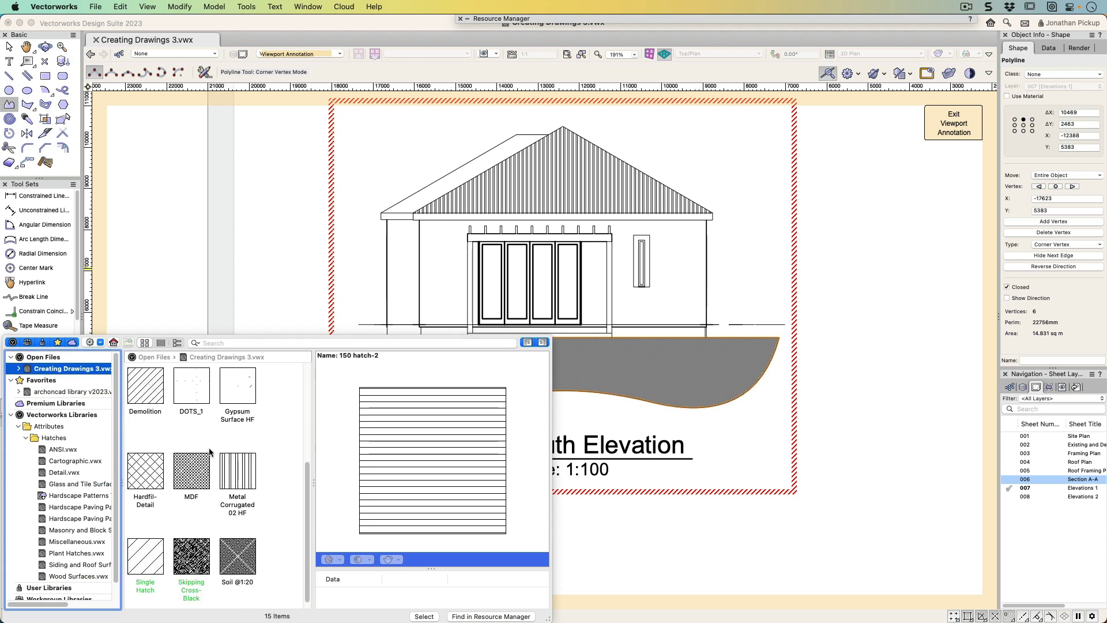
scroll(196, 467, down, 1)
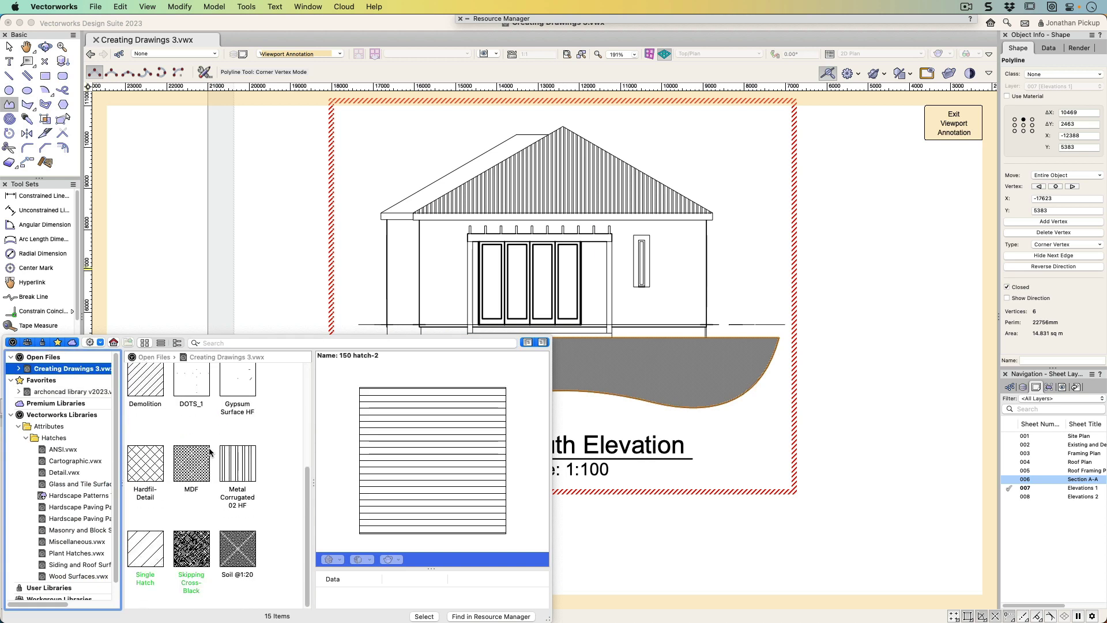
double_click(240, 559)
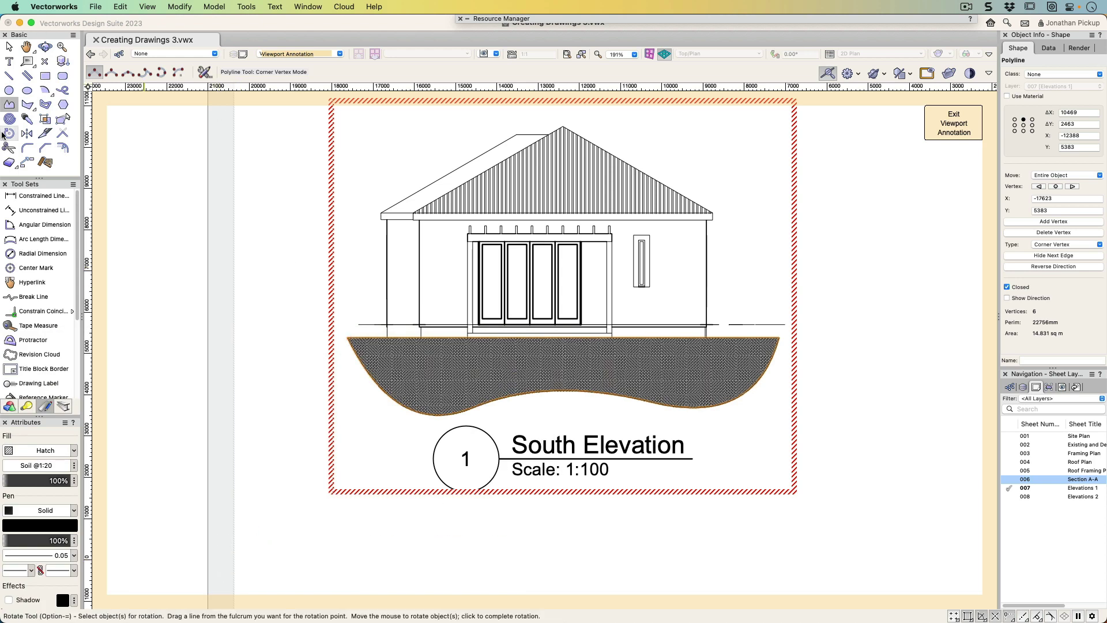
click(45, 119)
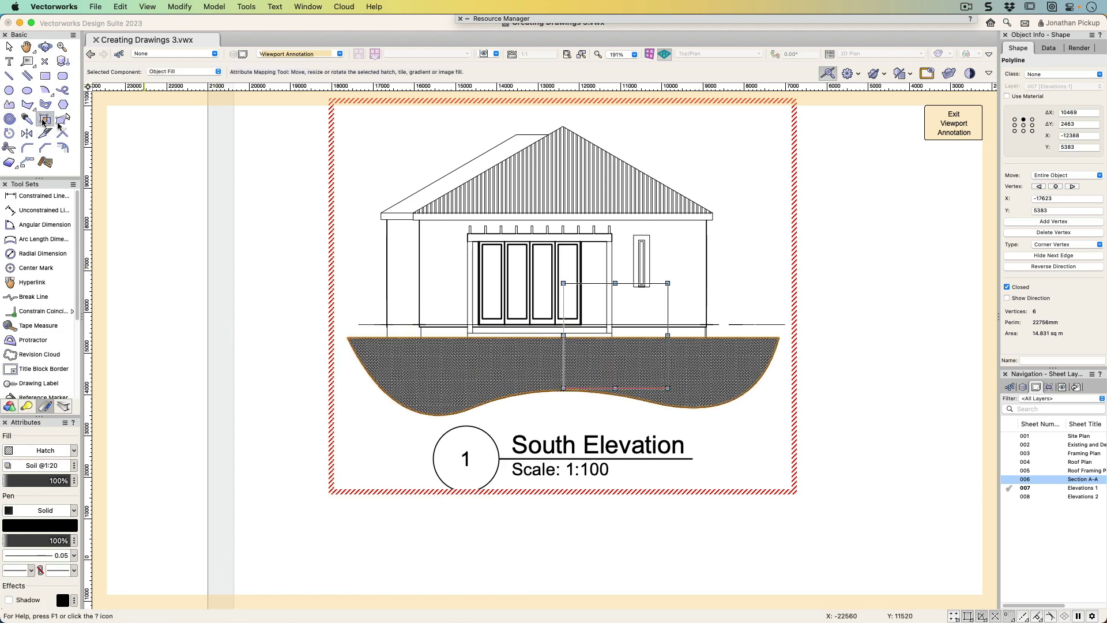
mouse_move(668, 388)
mouse_down()
mouse_move(802, 473)
mouse_move(827, 536)
mouse_move(876, 596)
mouse_up()
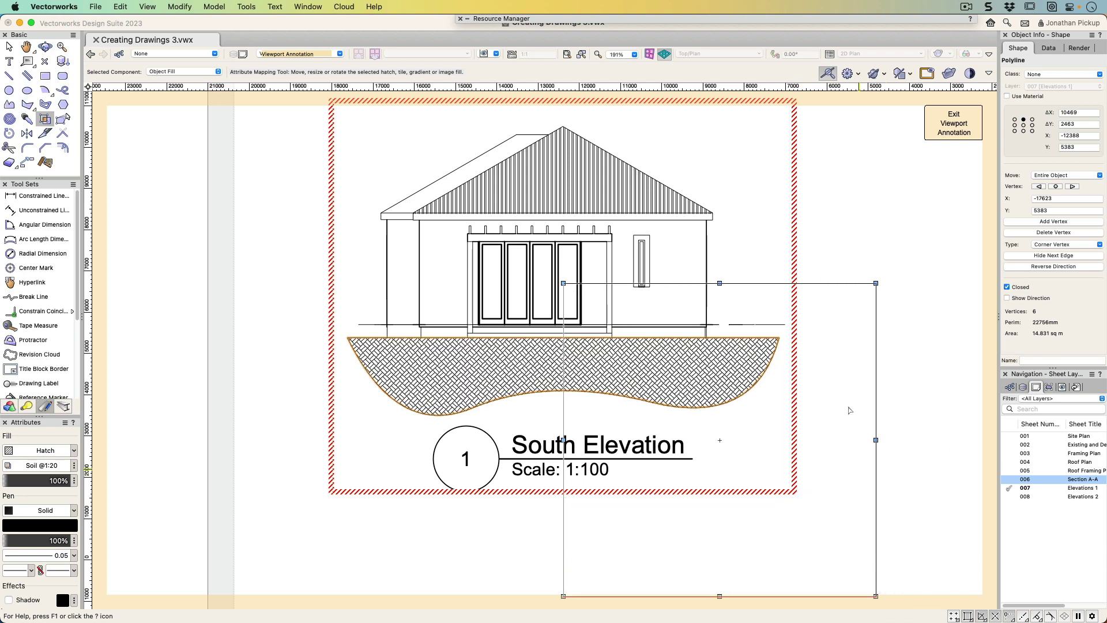
key(x)
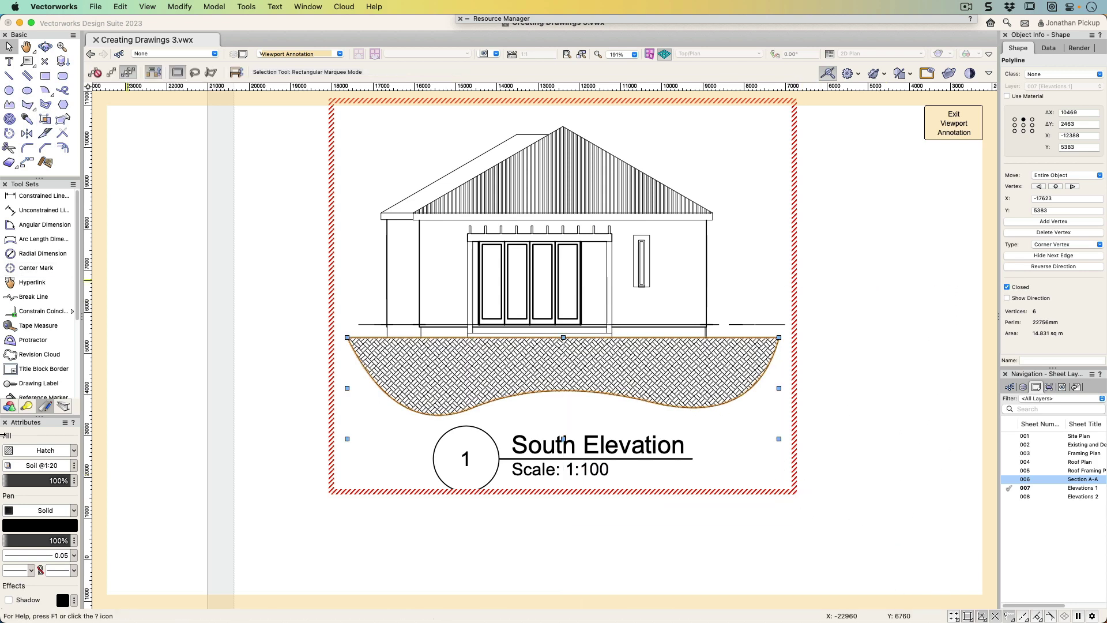
Give the ground shape a 0.70 outline and hide its curved edges, leaving only the top line.
click(67, 556)
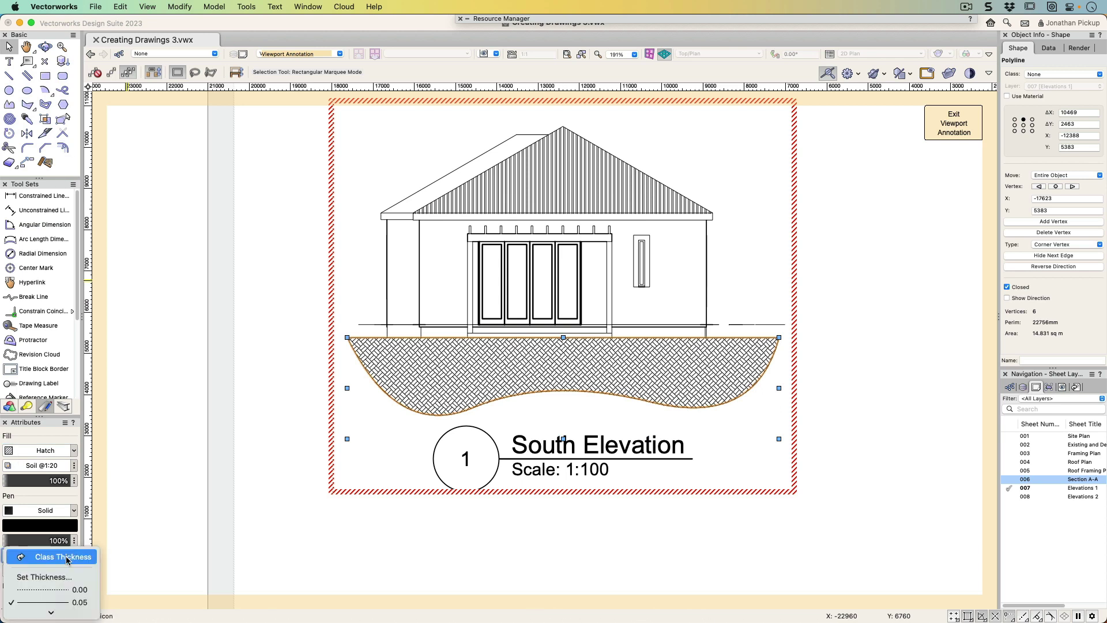
mouse_move(75, 613)
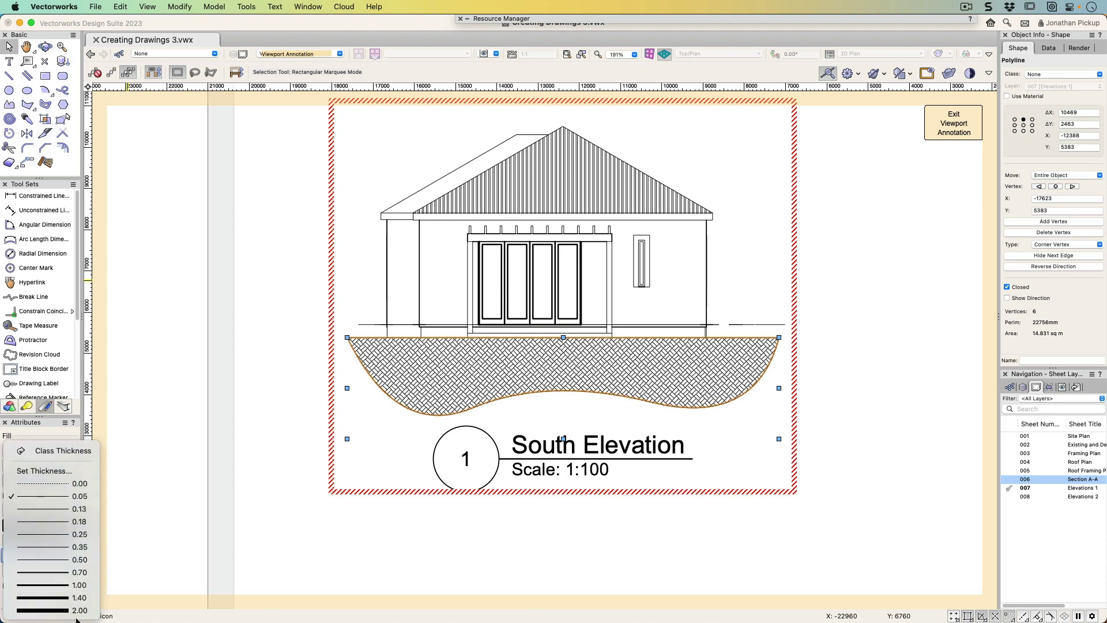
click(81, 570)
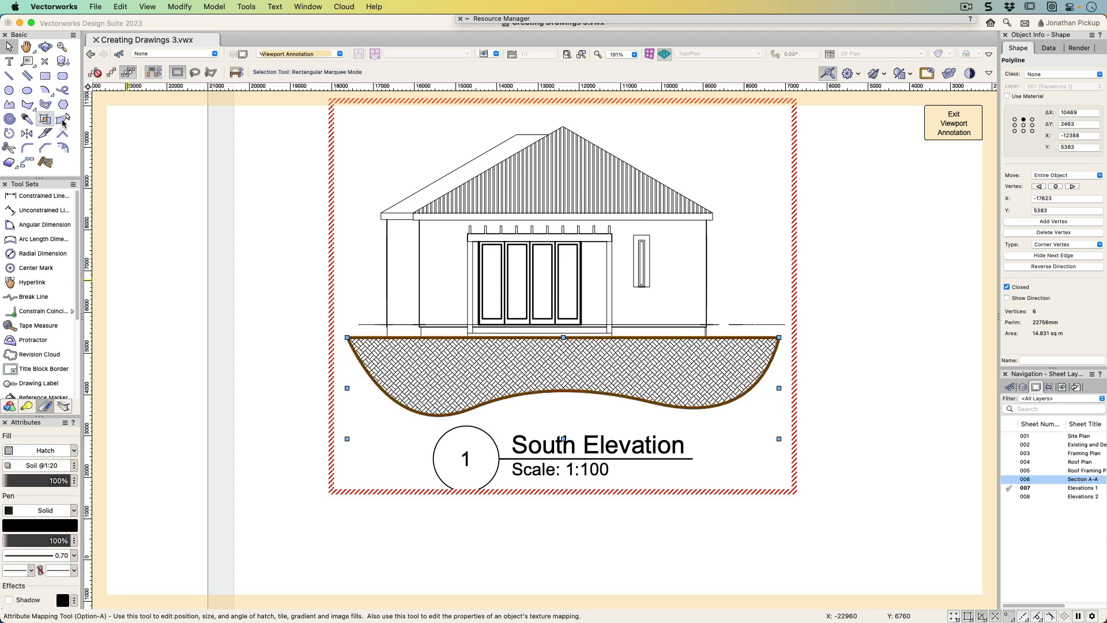
click(64, 119)
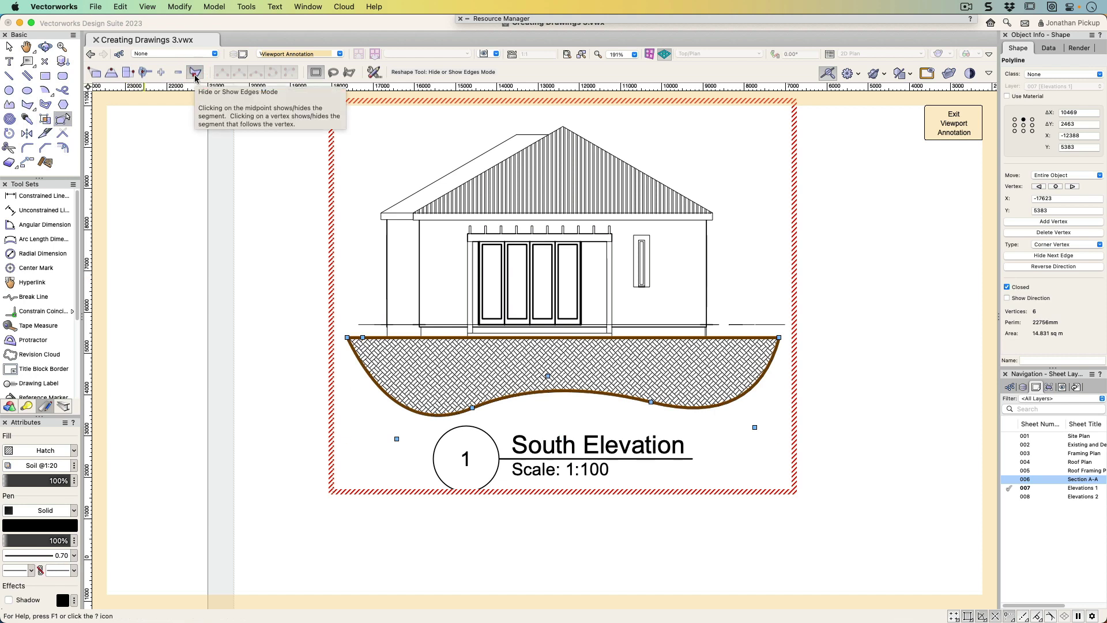
click(397, 439)
key(x)
click(210, 398)
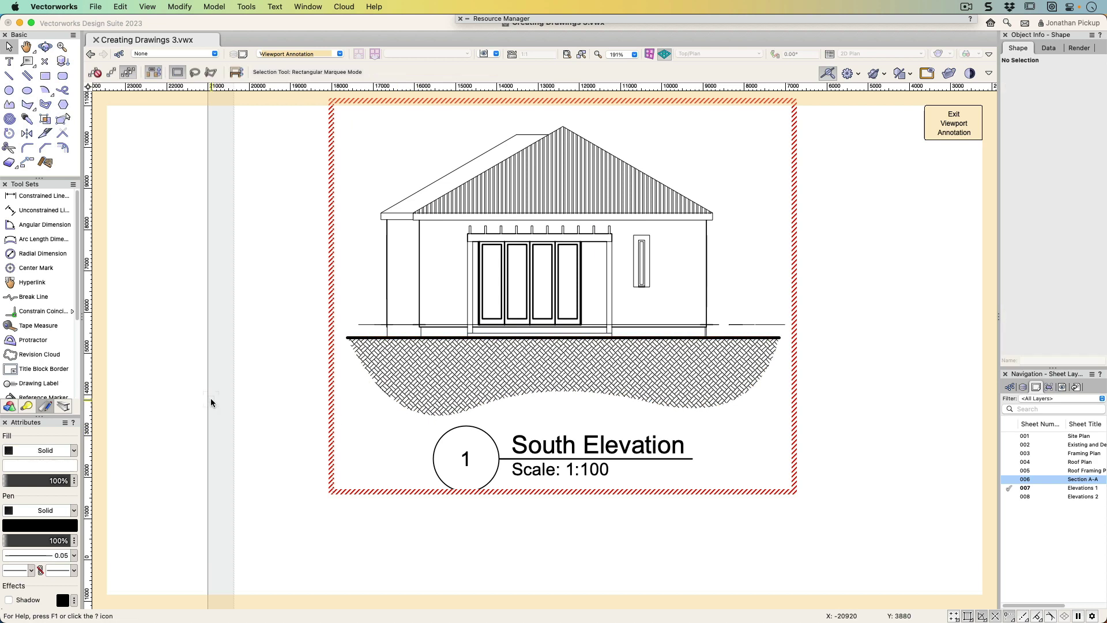
Create polygons from the enclosed house wall areas, including the strip beside the doors.
key(h)
drag(629, 221, 604, 317)
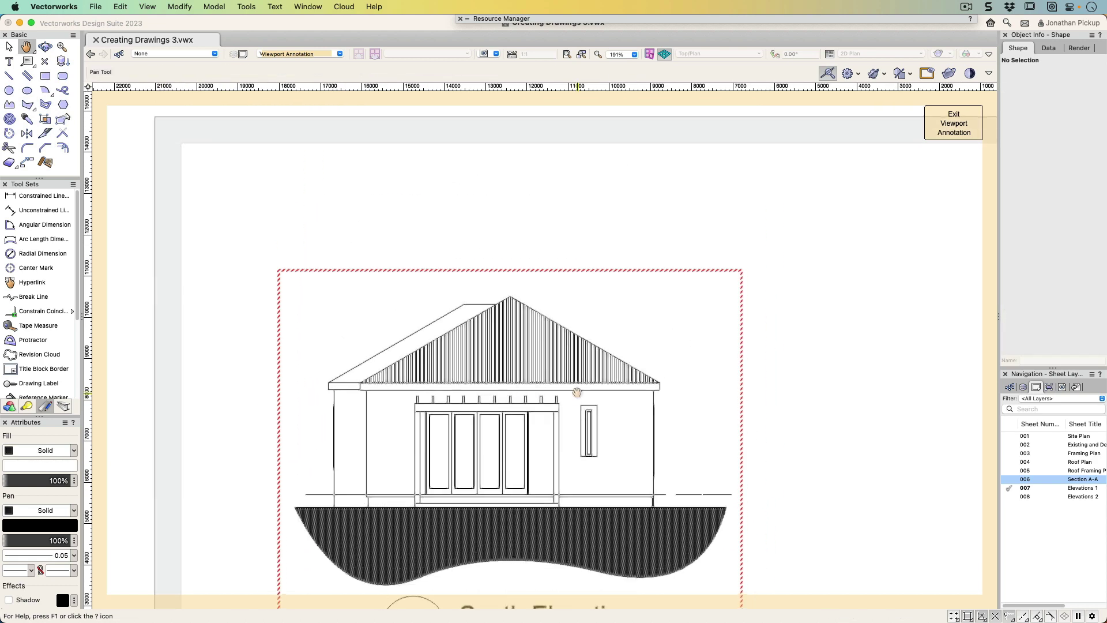
key(x)
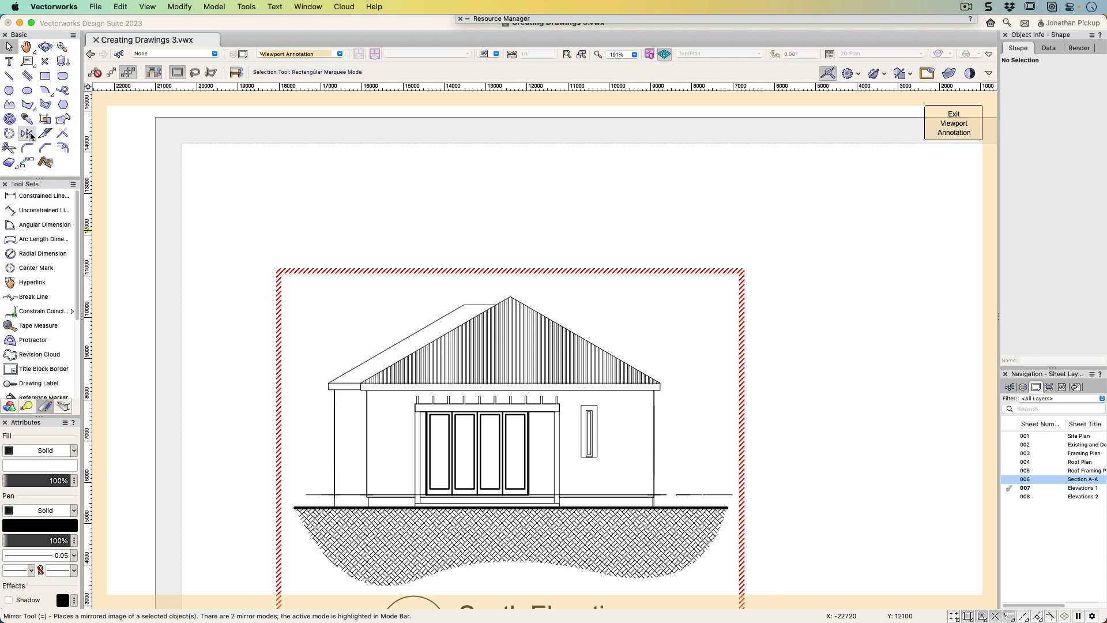
click(26, 106)
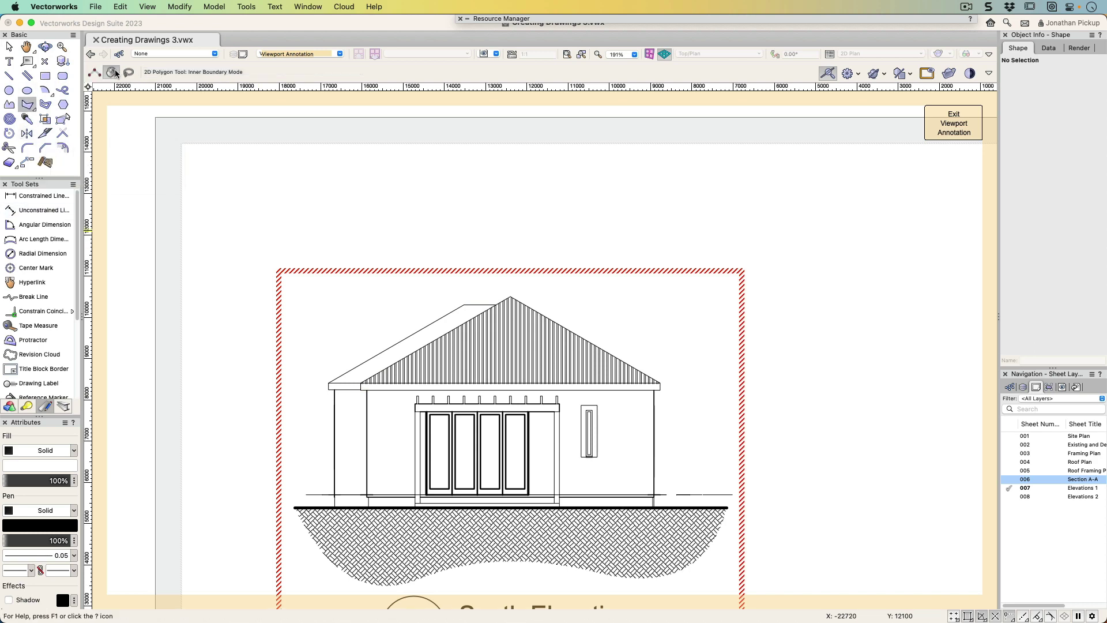
click(381, 413)
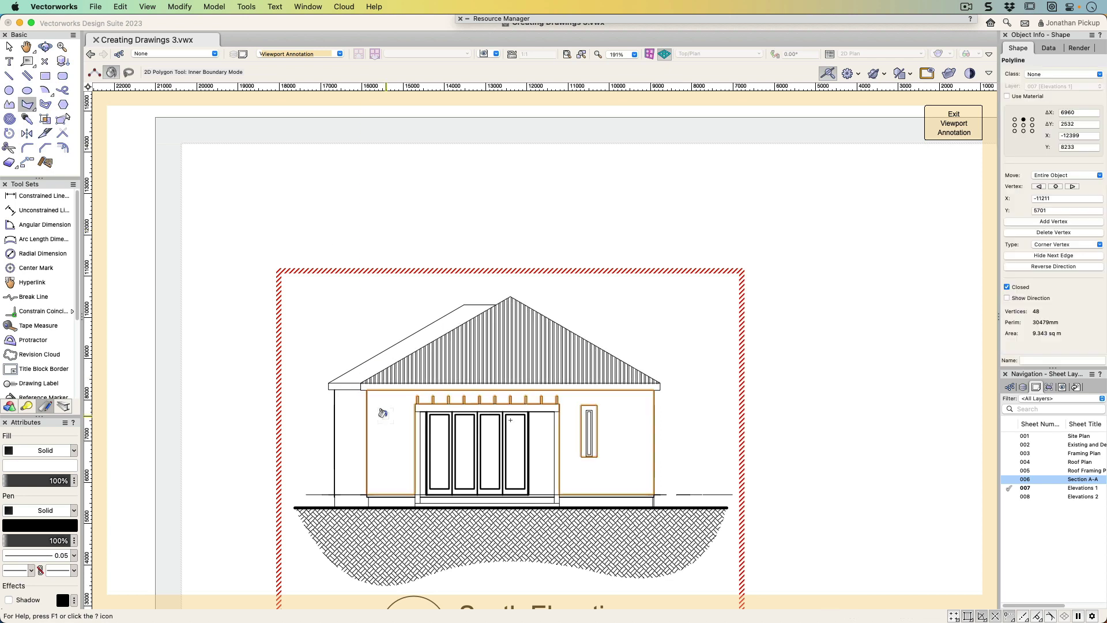
click(541, 436)
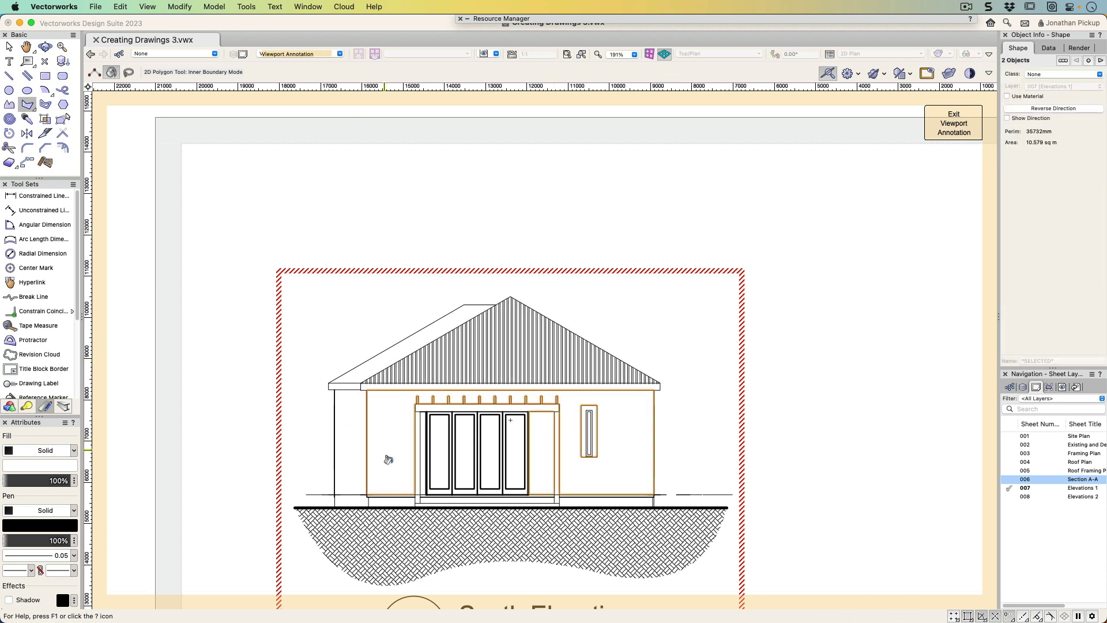
scroll(396, 472, up, 8)
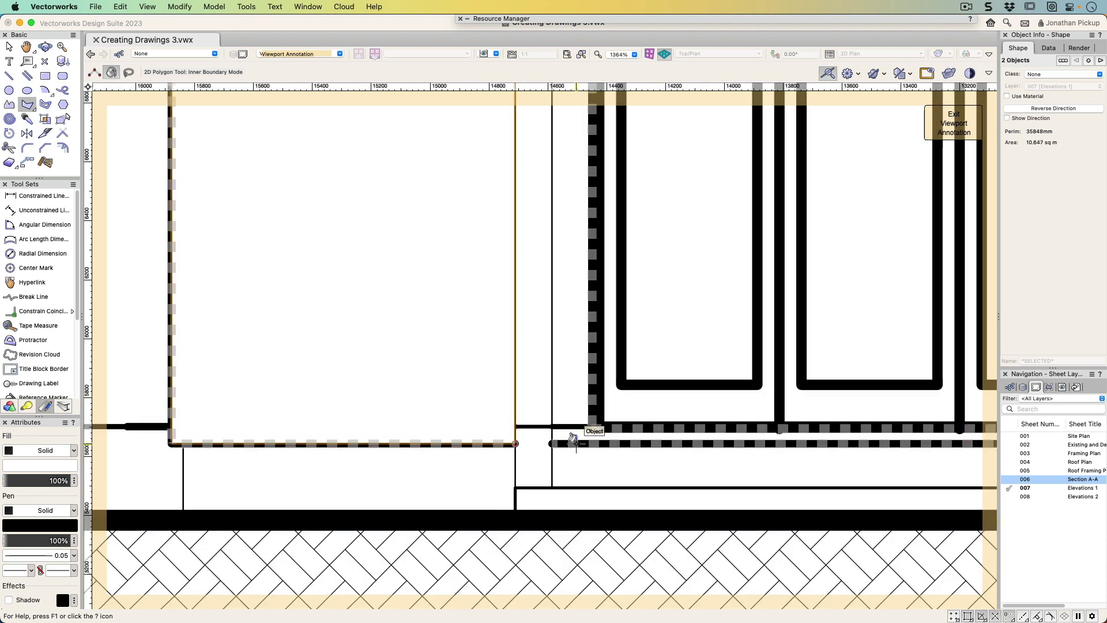
scroll(575, 443, down, 6)
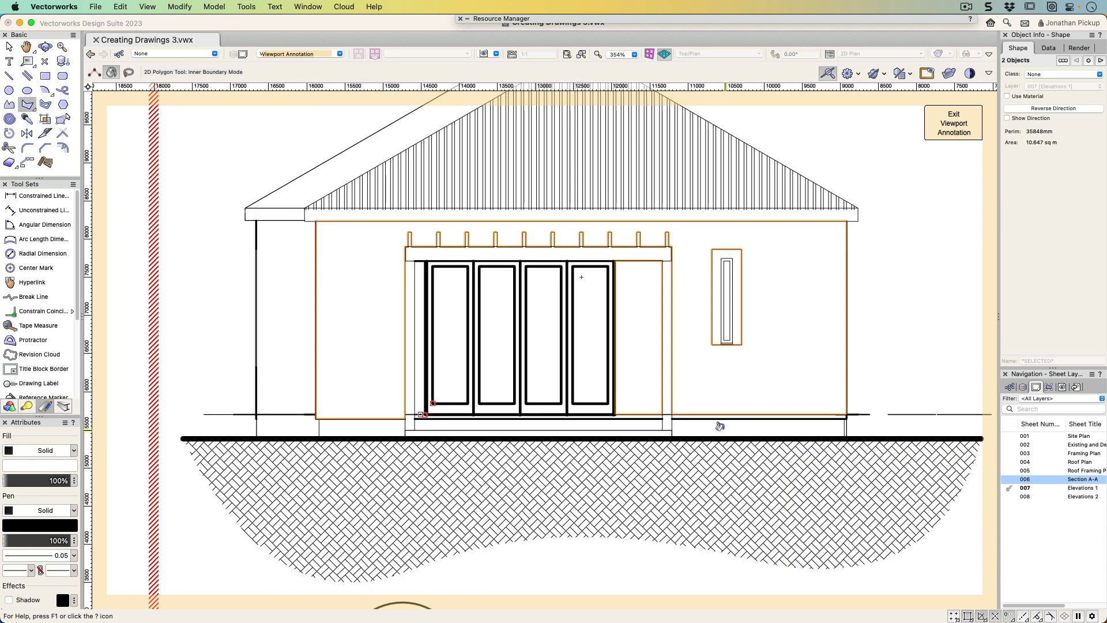
scroll(720, 426, up, 8)
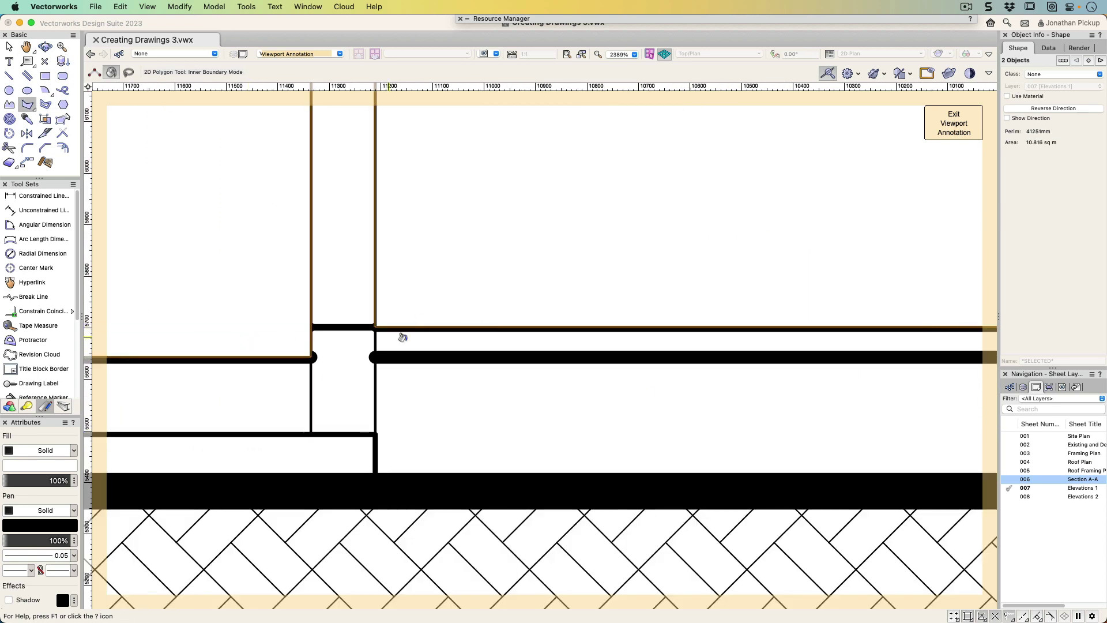
scroll(375, 311, down, 8)
scroll(654, 386, up, 2)
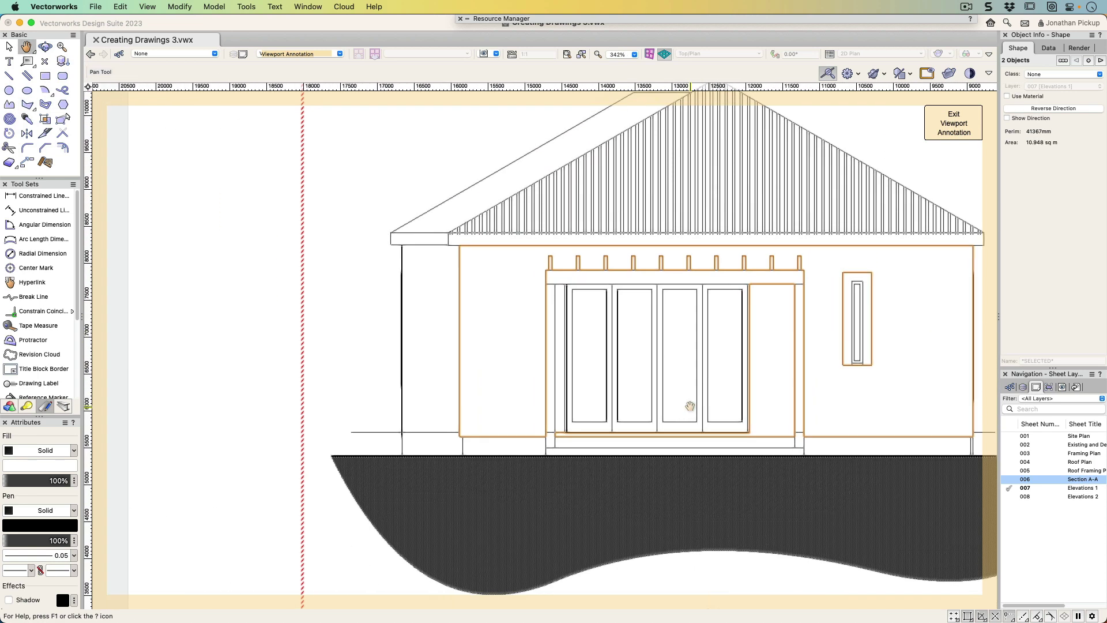
scroll(564, 354, up, 2)
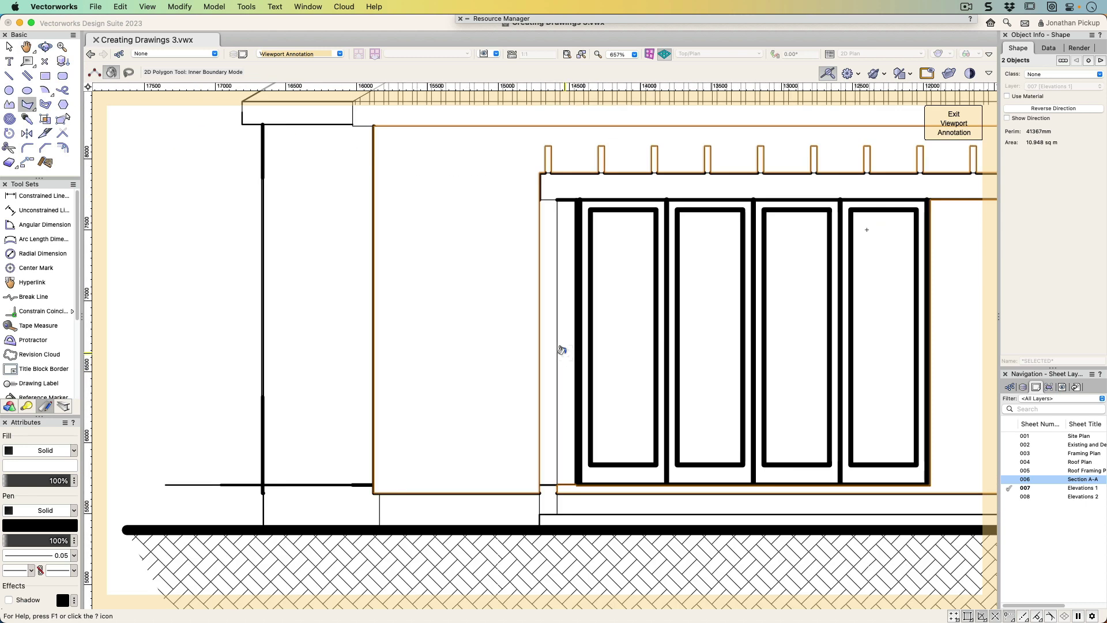
click(563, 350)
scroll(515, 387, down, 3)
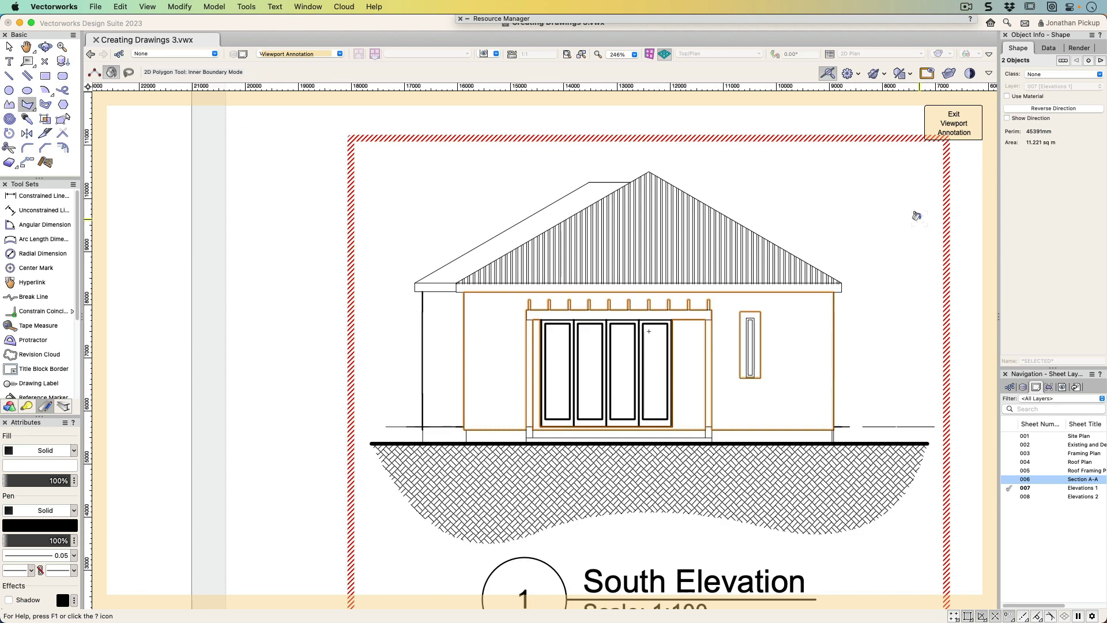
Fill the wall polygons with the 150 hatch-2 horizontal-line hatch.
click(65, 450)
click(52, 481)
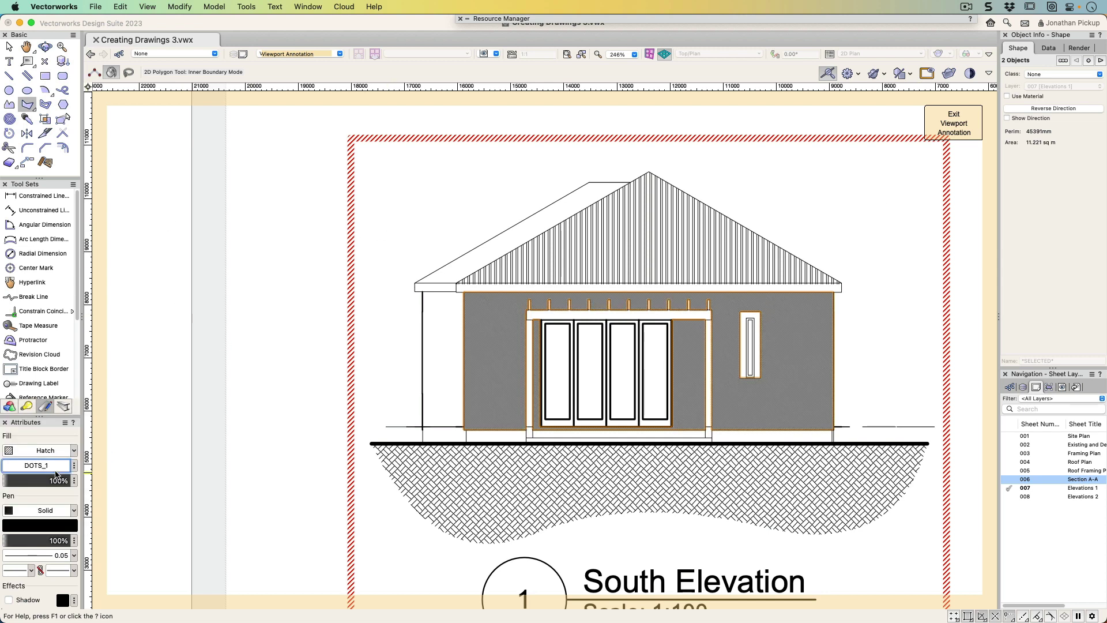
click(56, 469)
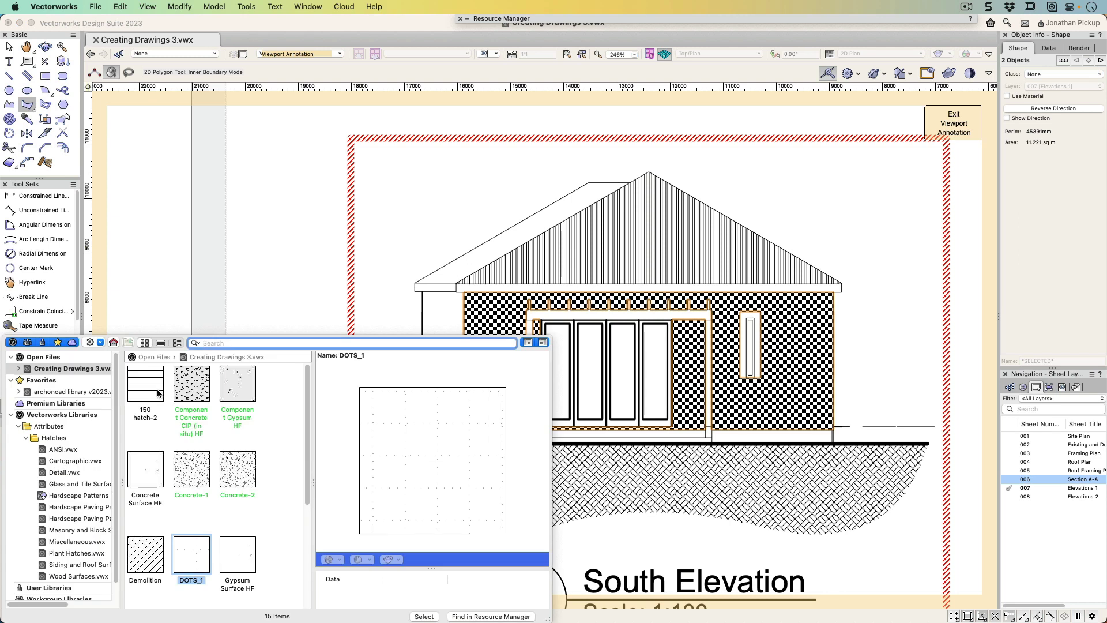
click(137, 388)
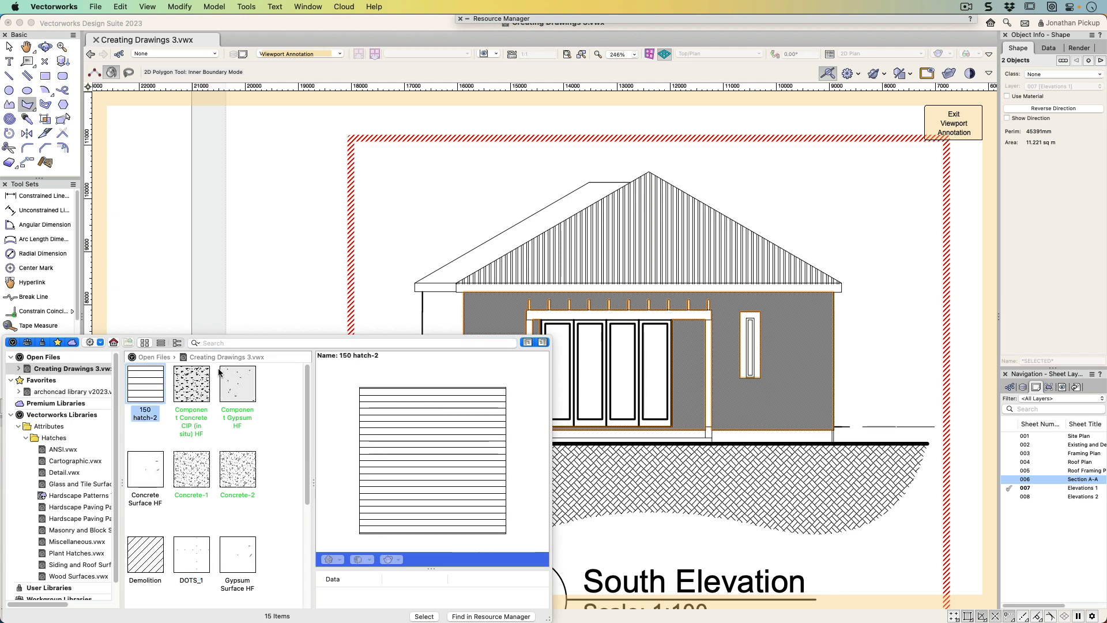
click(424, 616)
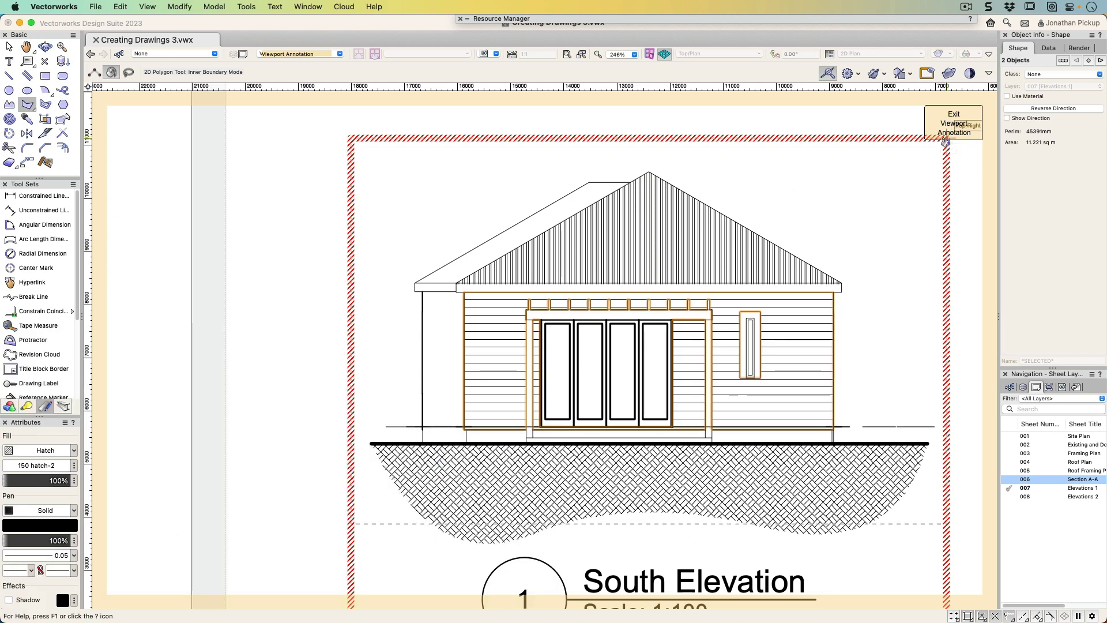
Add a Roofing callout pointing to the roof, with its note box at upper right.
key(x)
middle_drag(831, 216, 612, 285)
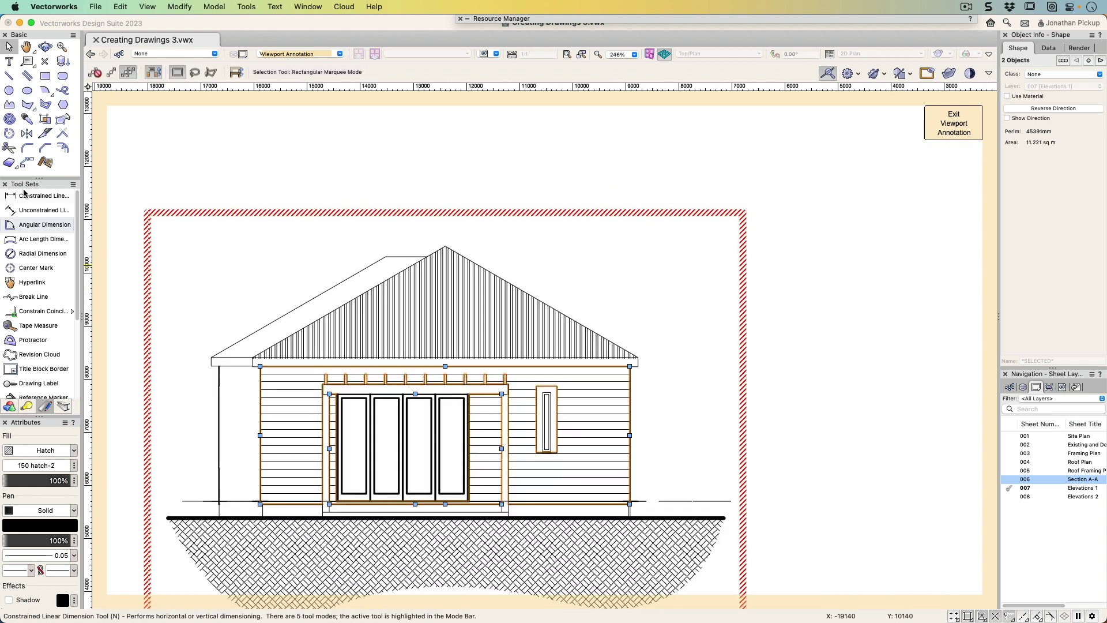
click(30, 62)
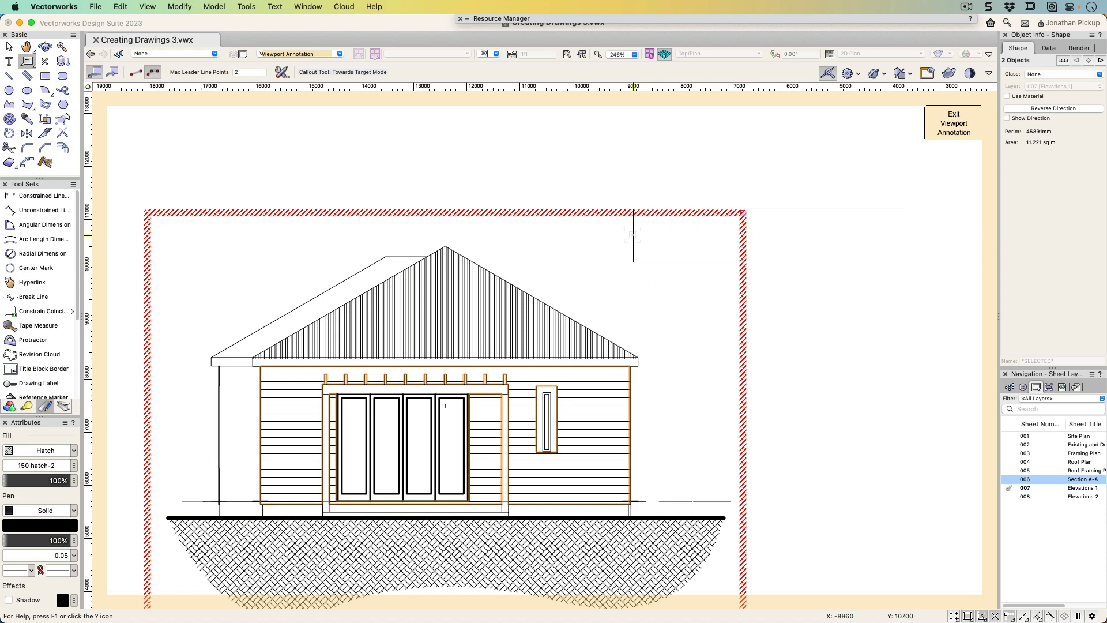
click(634, 179)
click(525, 179)
click(521, 315)
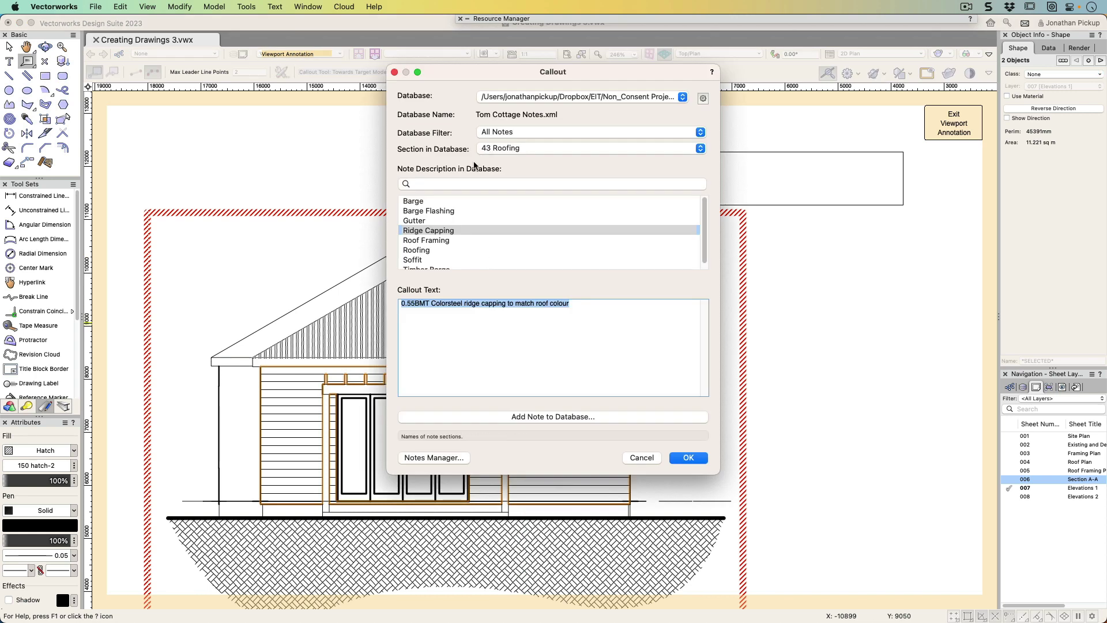
click(423, 251)
click(684, 458)
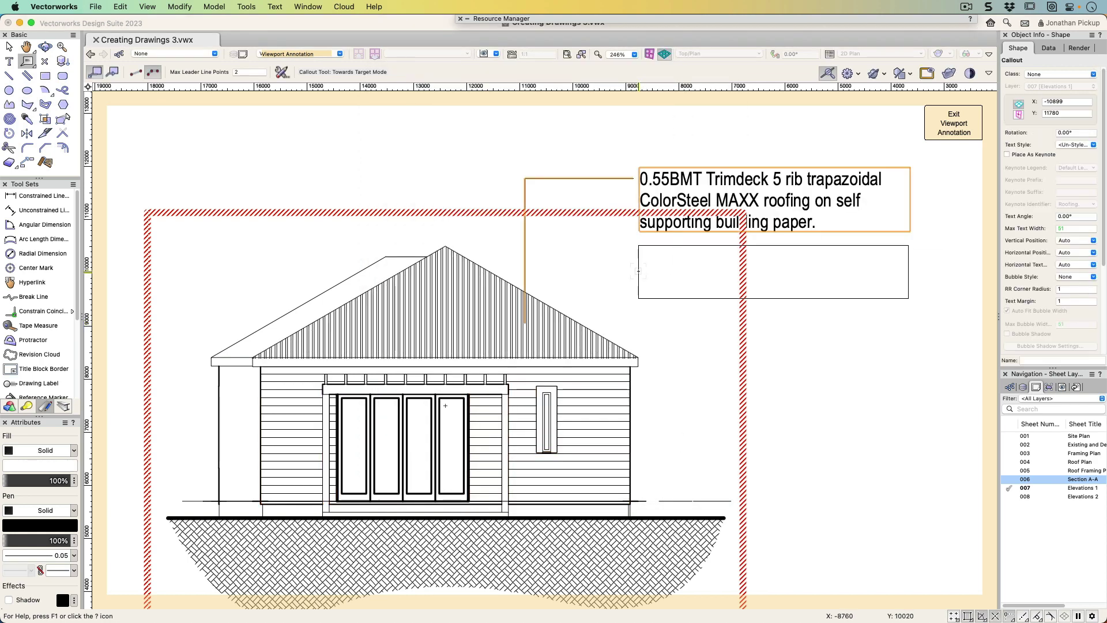
Add a Weatherboard callout from the 42 Cladding notes pointing to the wall cladding.
click(634, 271)
click(578, 381)
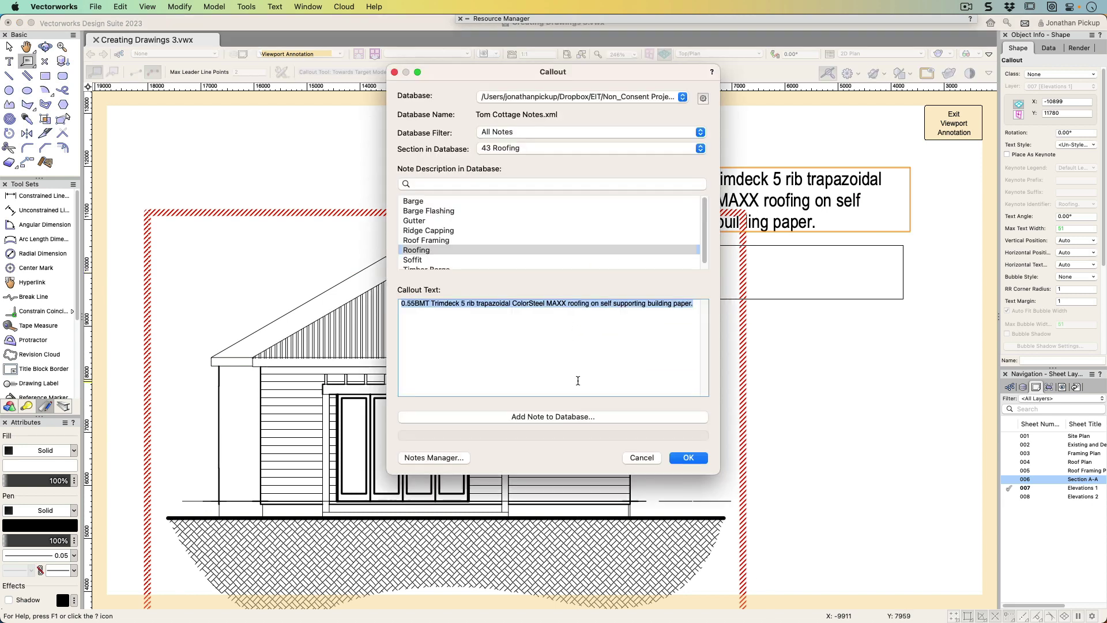
click(497, 149)
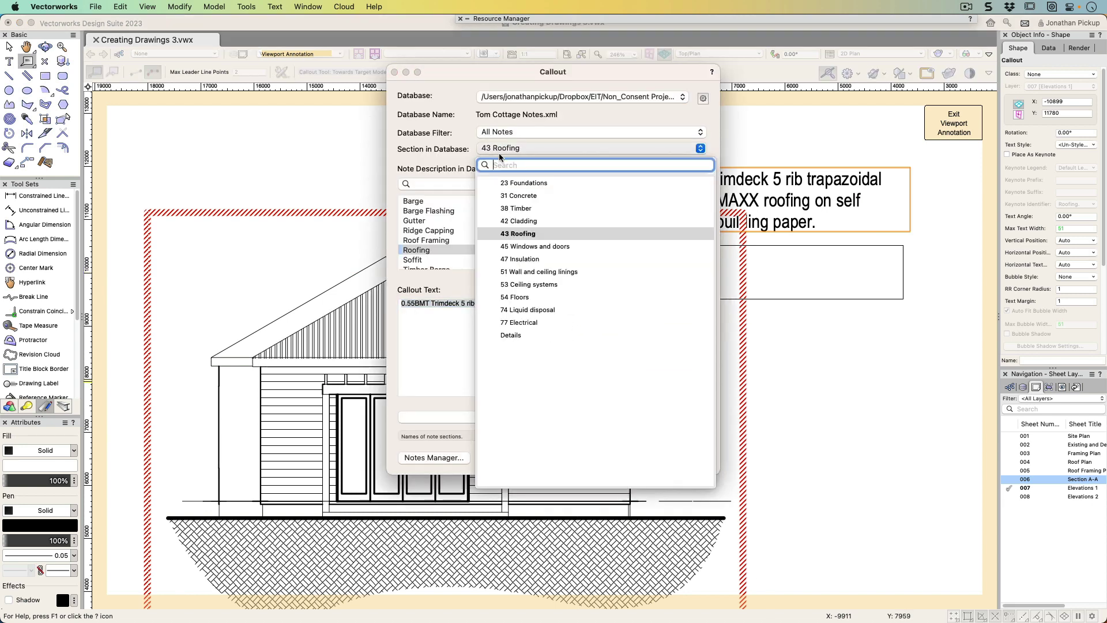
click(517, 221)
click(419, 212)
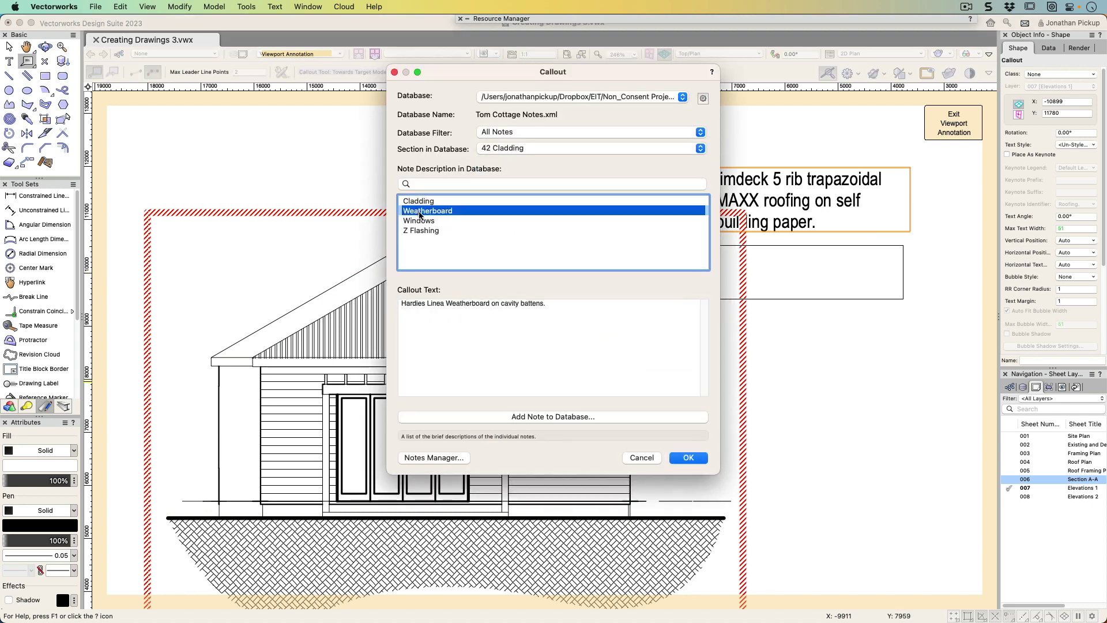
click(690, 458)
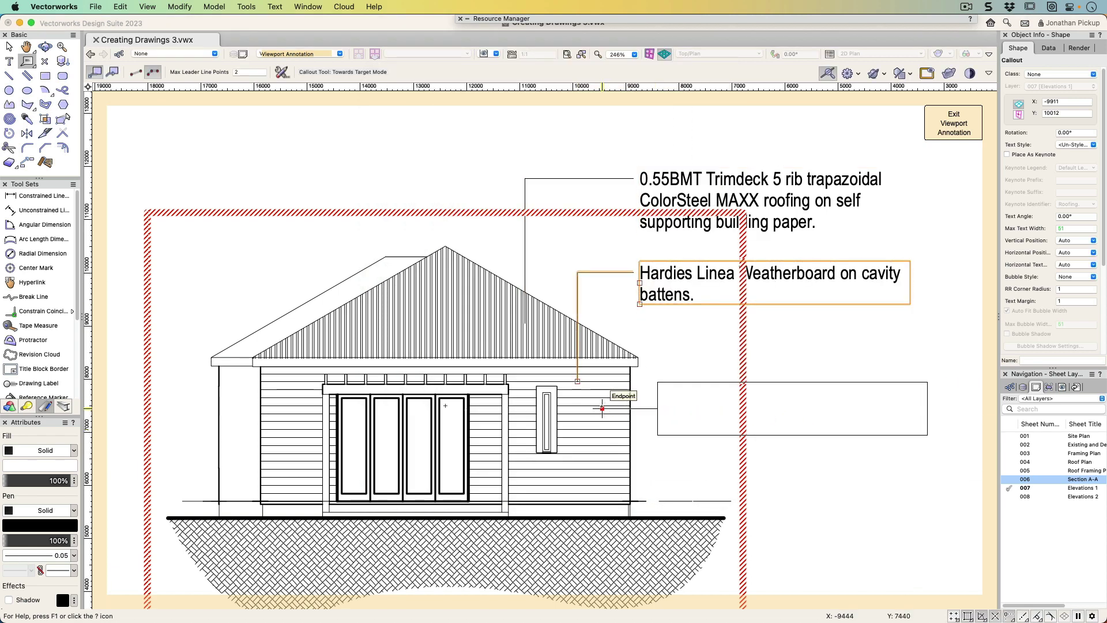
Add a Windows callout from the 45 Windows and doors notes pointing to the window.
click(550, 408)
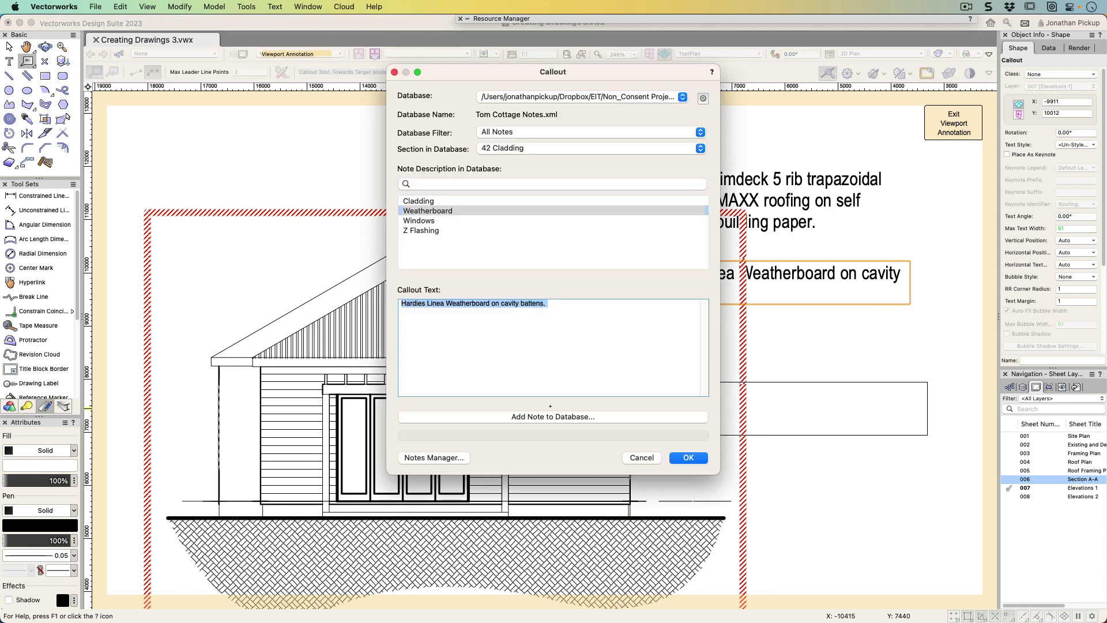
click(520, 150)
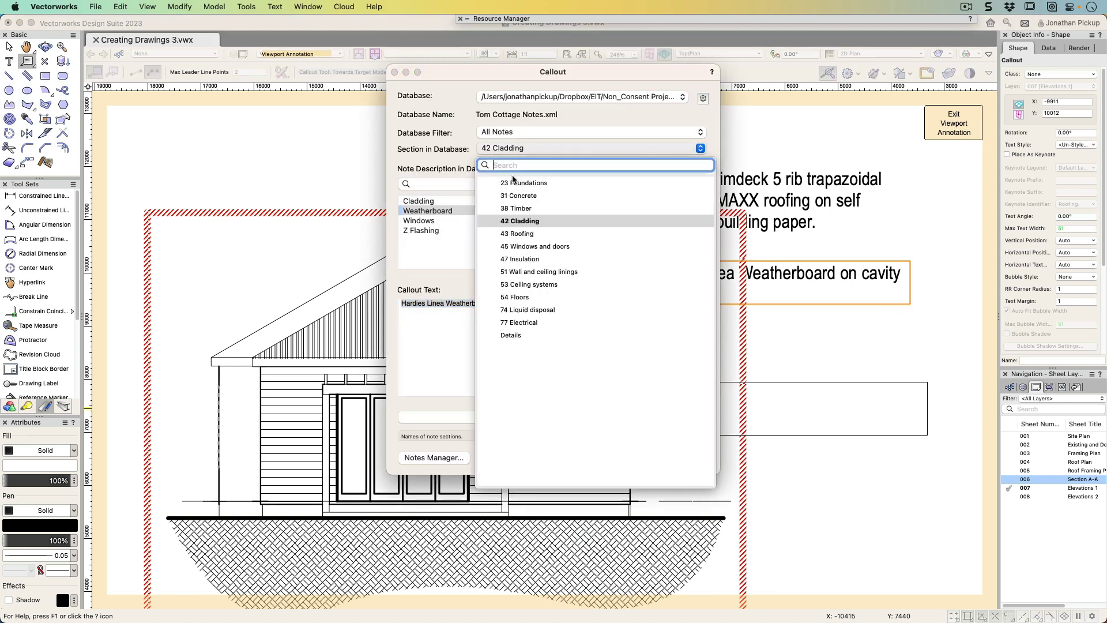
click(510, 247)
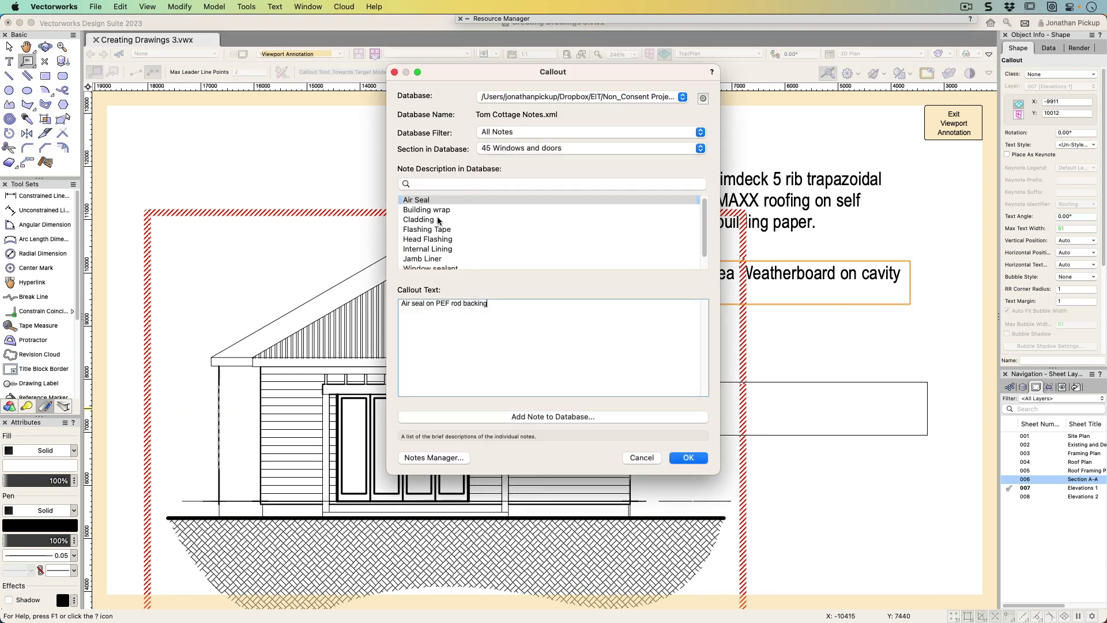
scroll(436, 219, down, 2)
click(425, 267)
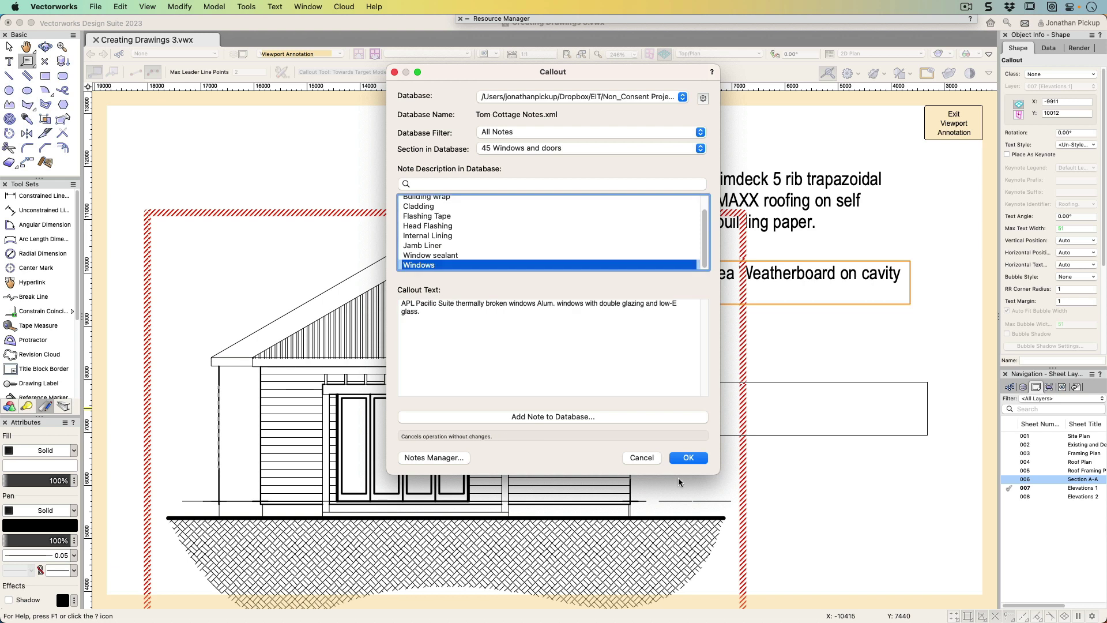
click(688, 458)
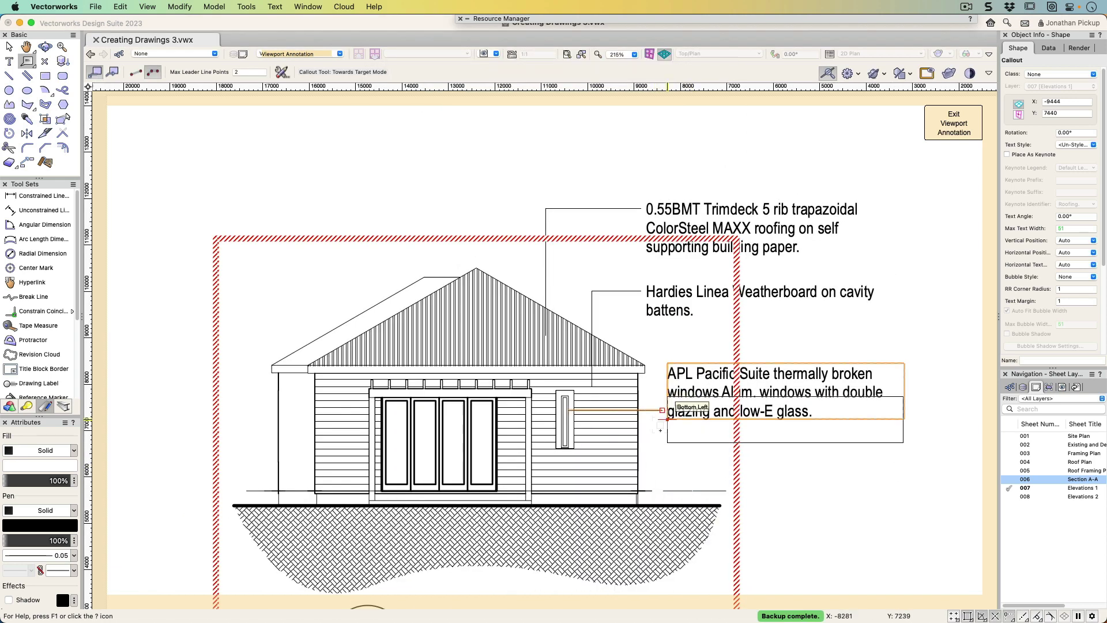
Add a posts callout from the 38 Timber notes at the veranda post, then exit viewport annotation.
click(662, 456)
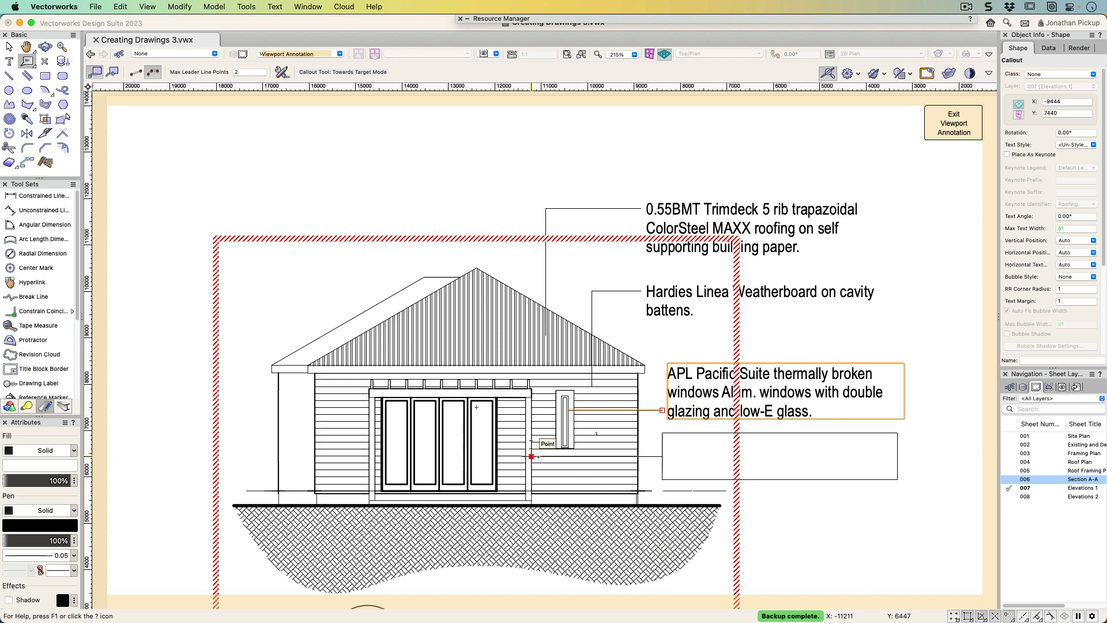
click(531, 456)
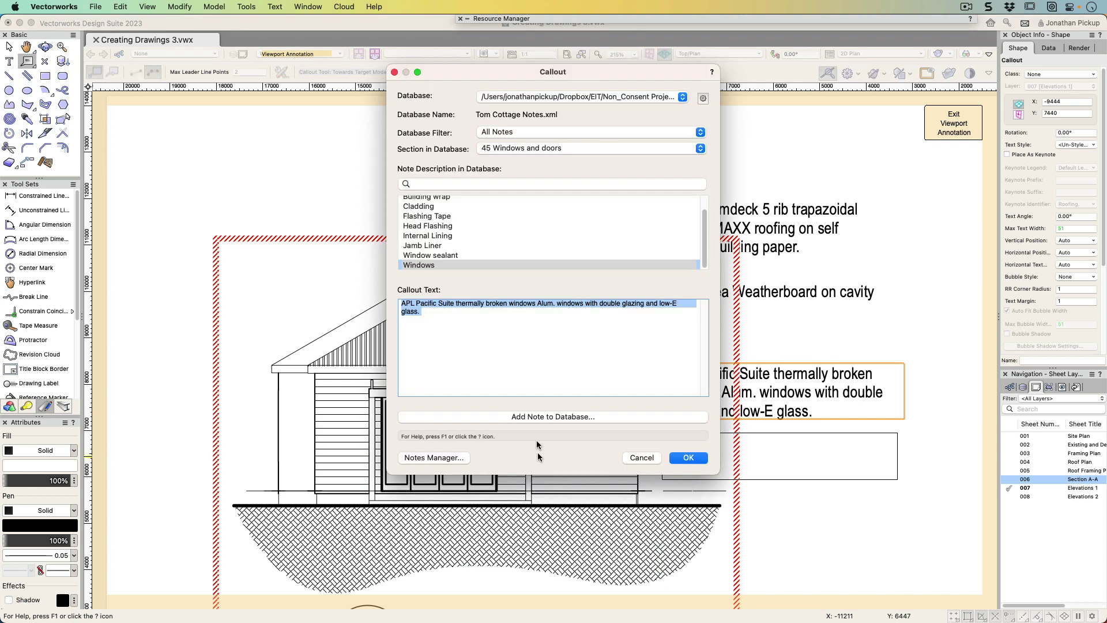
click(517, 132)
click(517, 134)
click(520, 149)
click(522, 212)
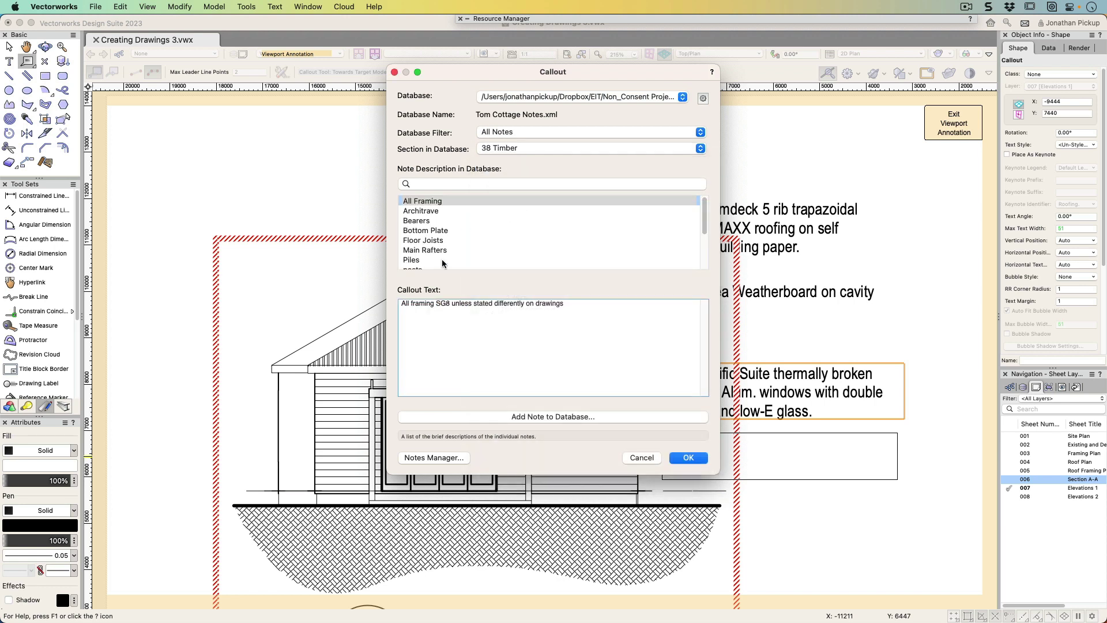
scroll(435, 259, down, 2)
click(419, 241)
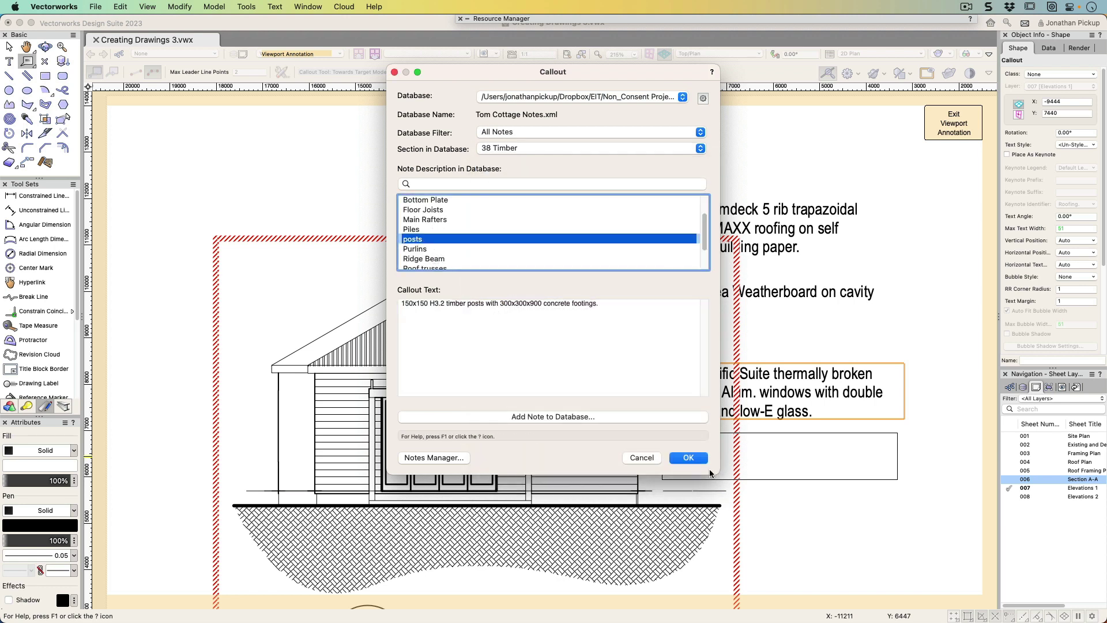
click(690, 457)
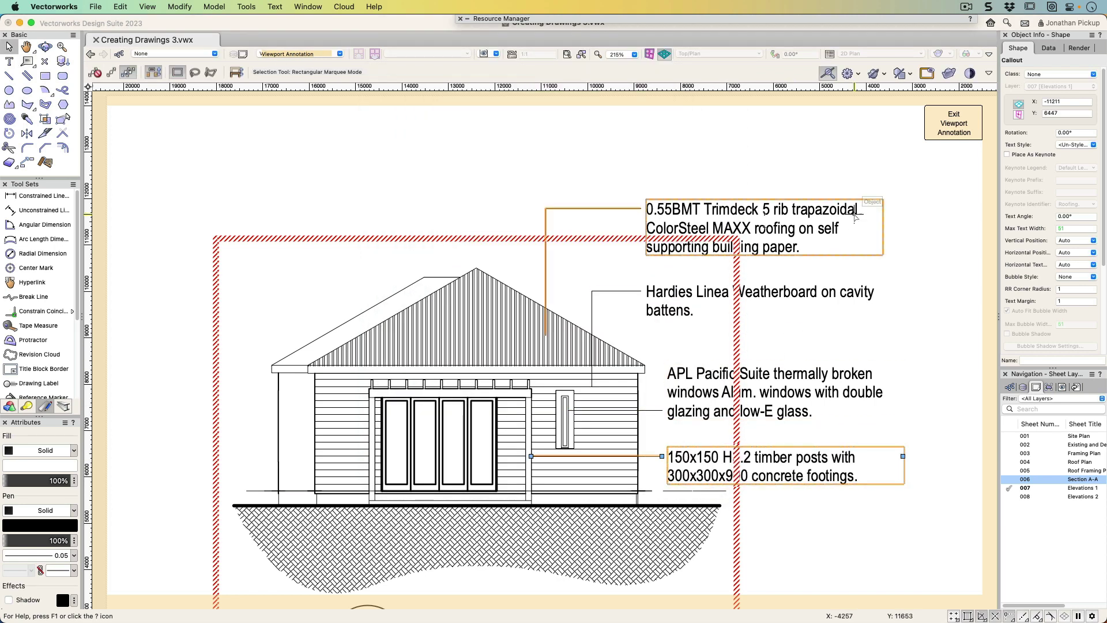
click(954, 123)
Copy the second elevation viewport below the first with an Option-drag.
scroll(689, 345, up, 2)
scroll(689, 344, down, 3)
drag(686, 340, 548, 260)
scroll(545, 258, down, 1)
key(x)
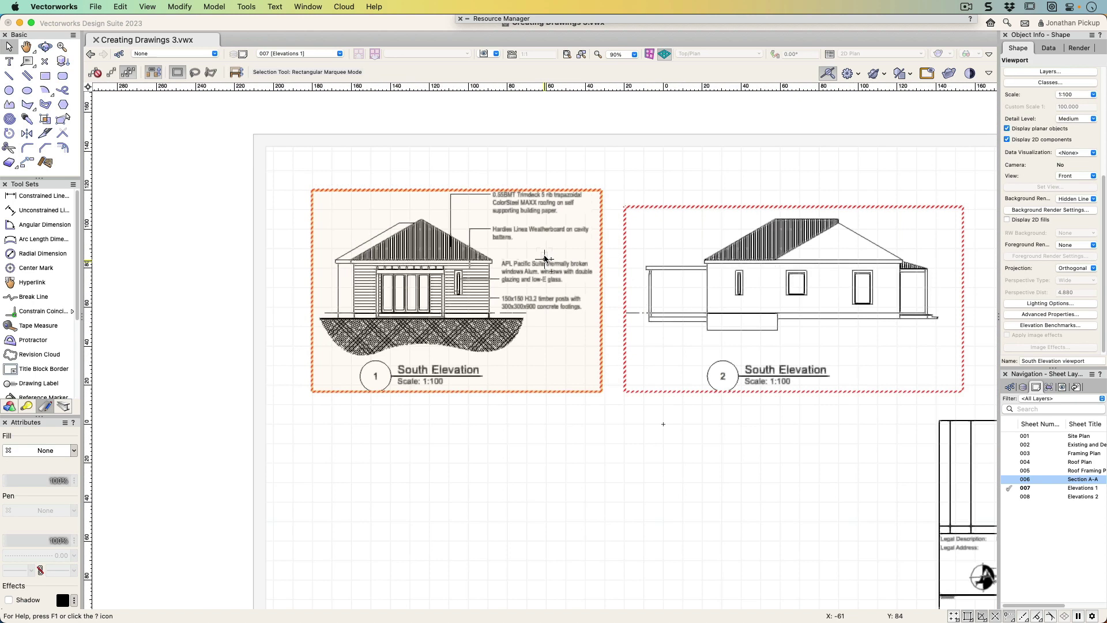
click(766, 259)
scroll(716, 225, down, 5)
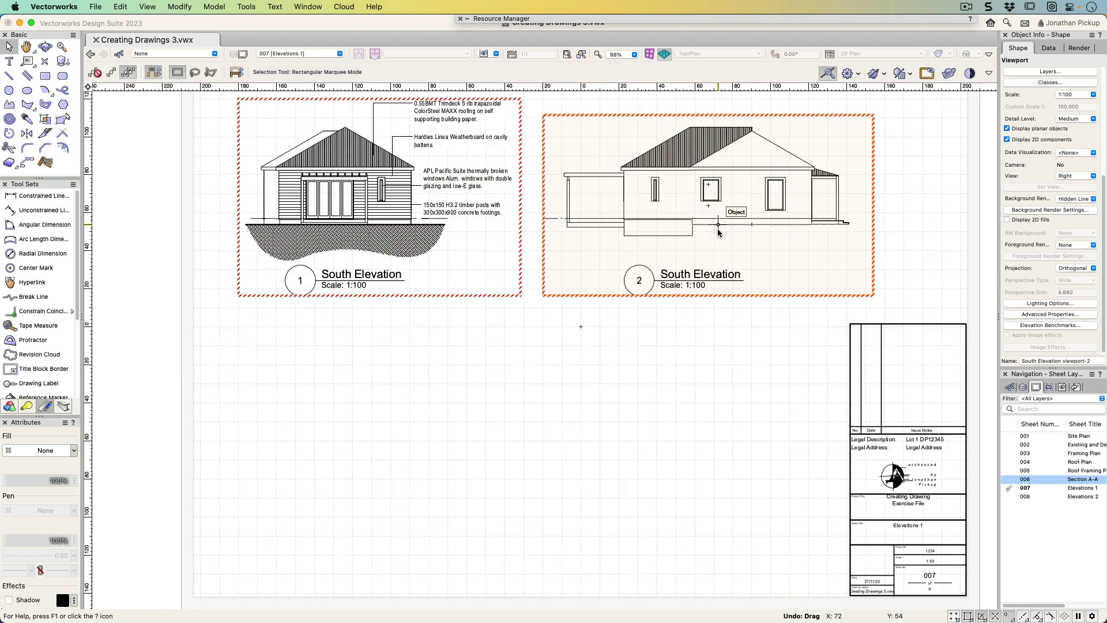
drag(692, 219, 363, 456)
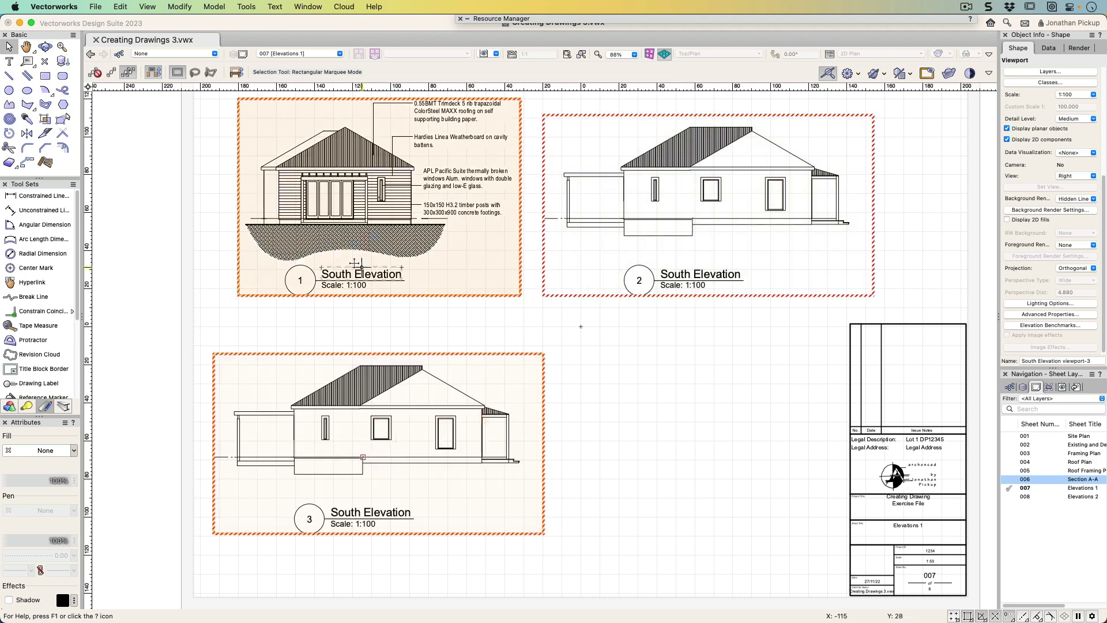
Copy the first elevation viewport to the sheet's lower right as viewport 4.
right_click(345, 233)
click(374, 144)
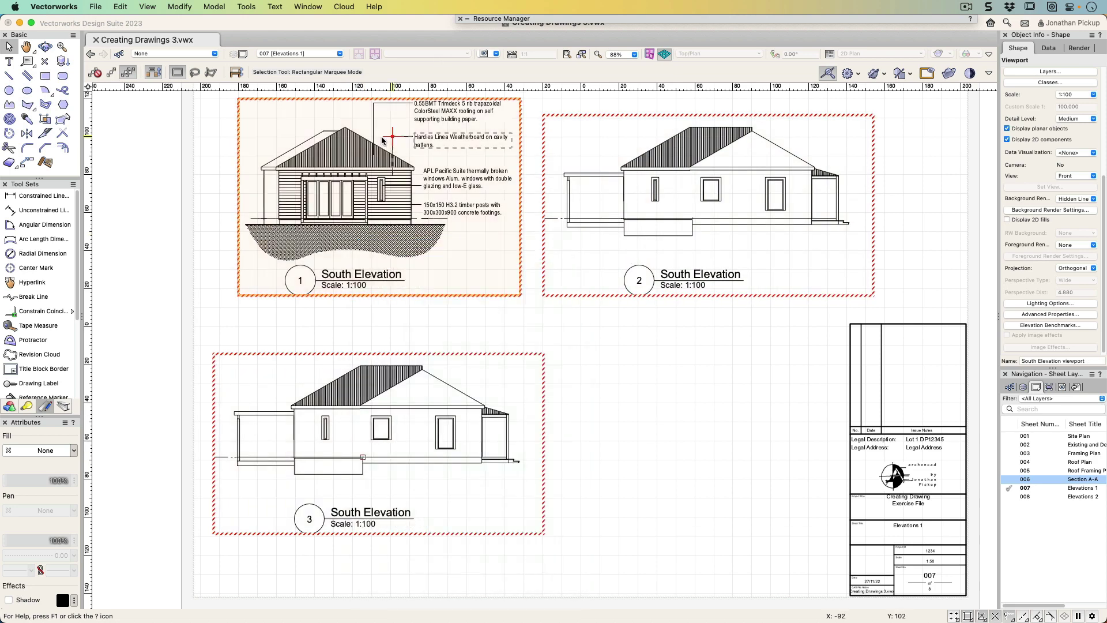
drag(372, 145, 693, 399)
scroll(543, 486, up, 8)
scroll(621, 366, down, 5)
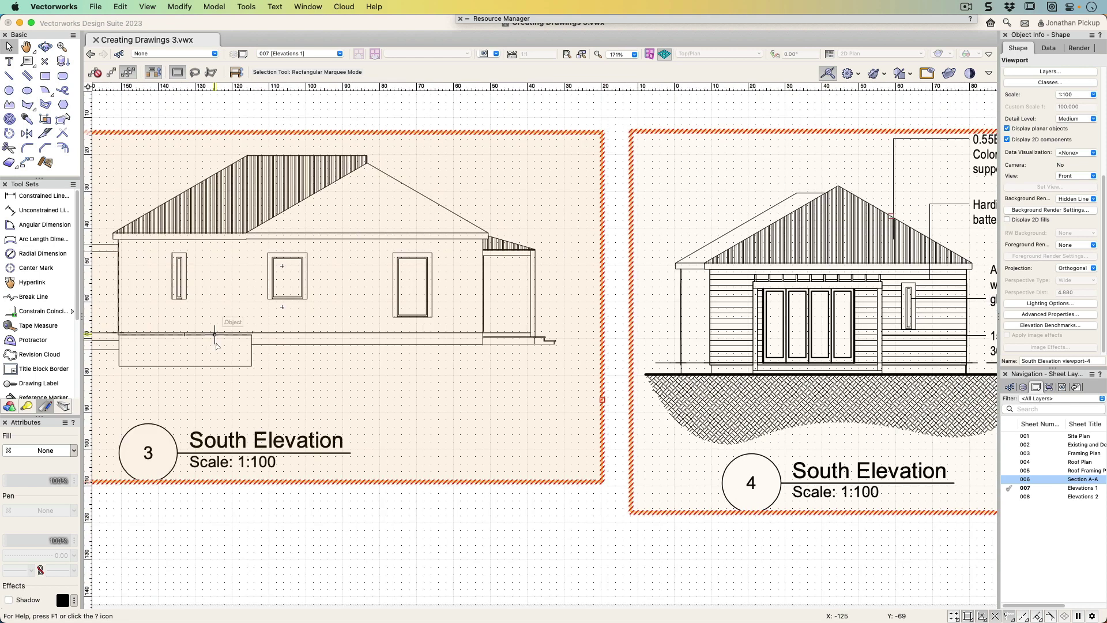
Align viewport 4 level with viewport 3 and beside the title block.
drag(646, 374, 484, 344)
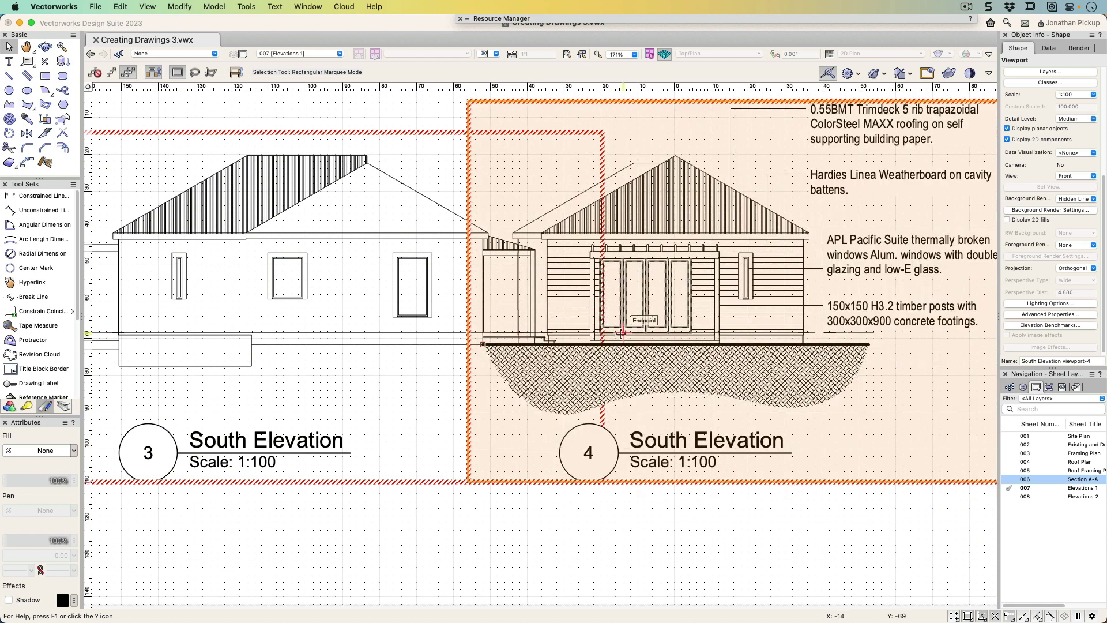
scroll(812, 333, down, 3)
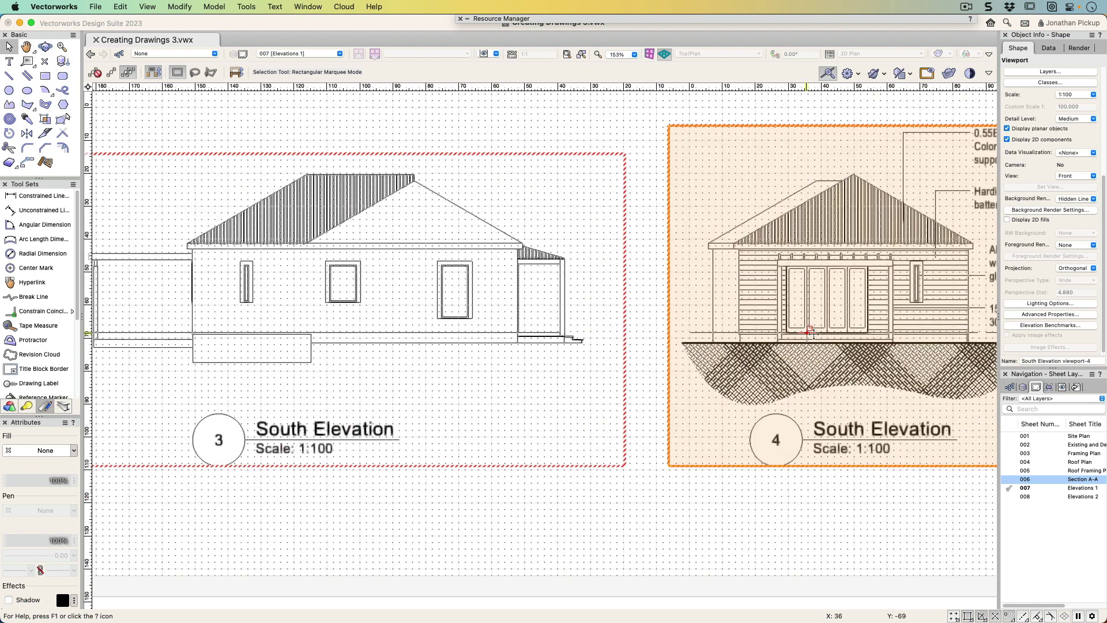
middle_drag(812, 333, 650, 361)
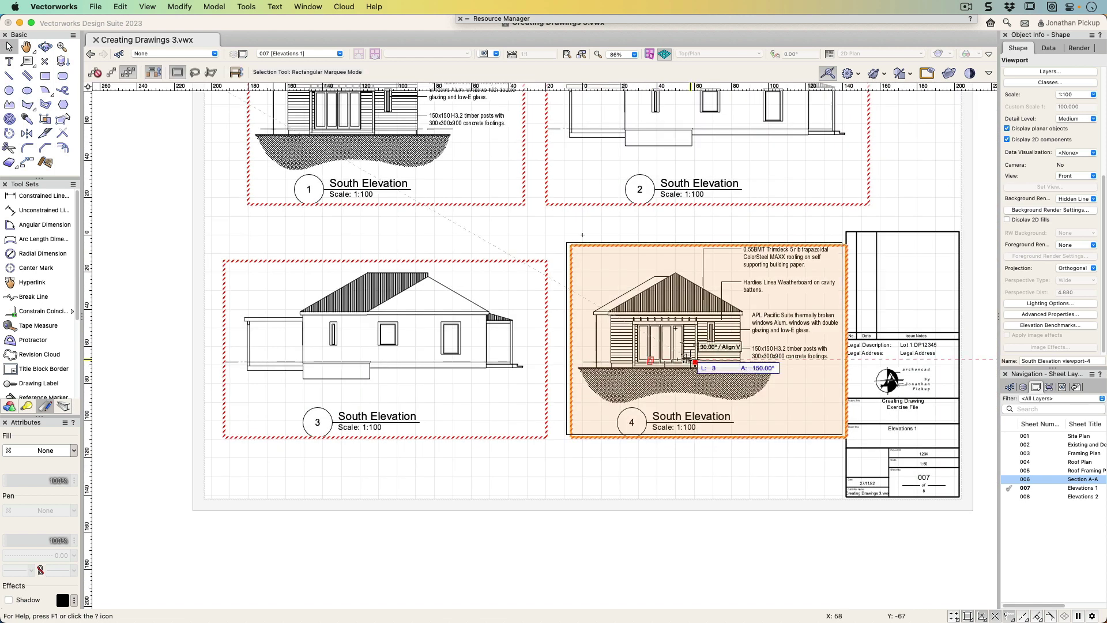
drag(695, 359, 685, 363)
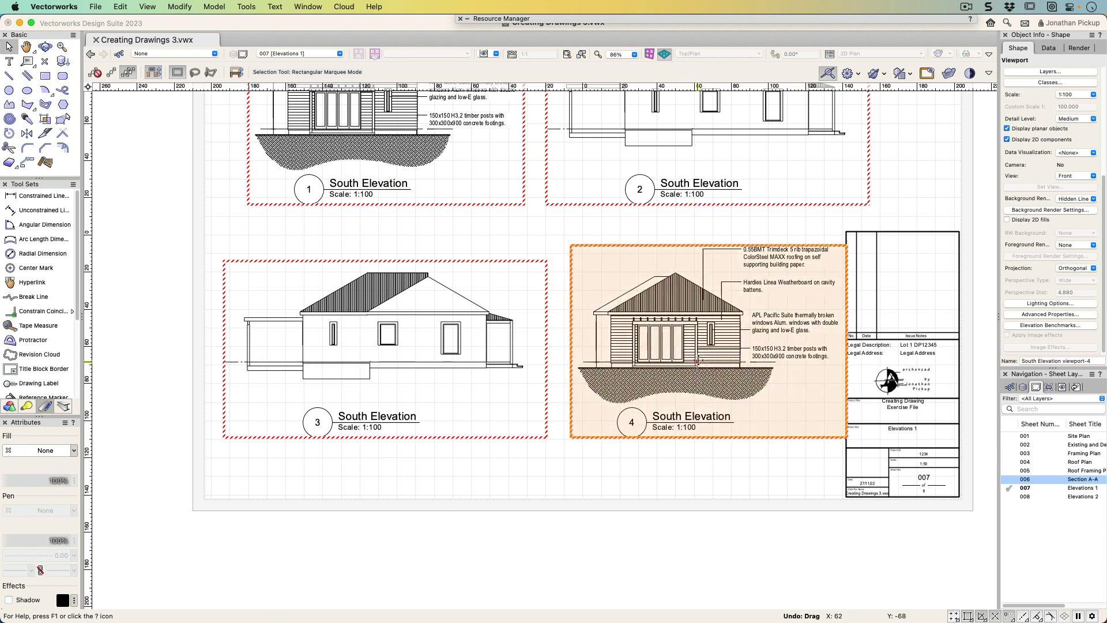
scroll(685, 363, up, 6)
scroll(554, 358, down, 3)
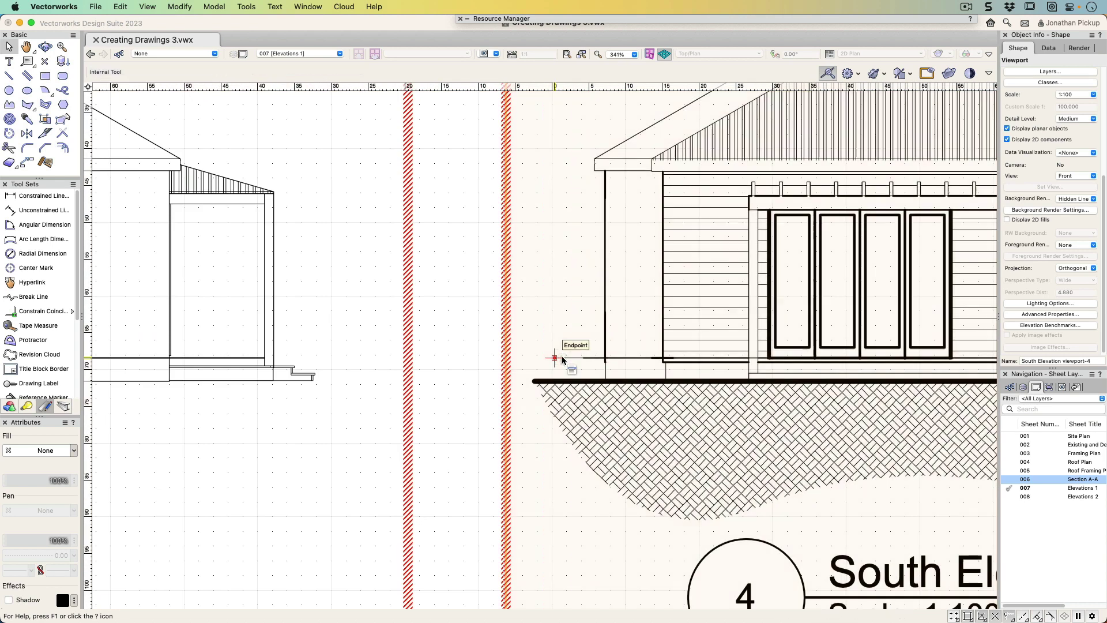
right_click(560, 360)
click(537, 358)
drag(570, 358, 535, 356)
scroll(534, 356, down, 5)
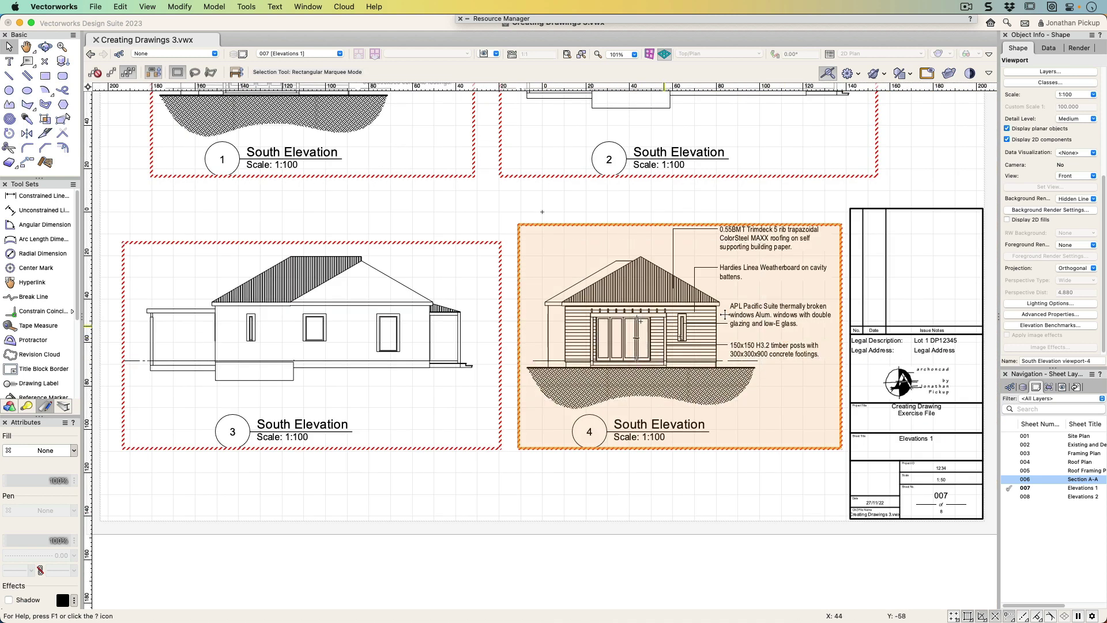
Set viewport 4's view to Back and update it.
click(1079, 176)
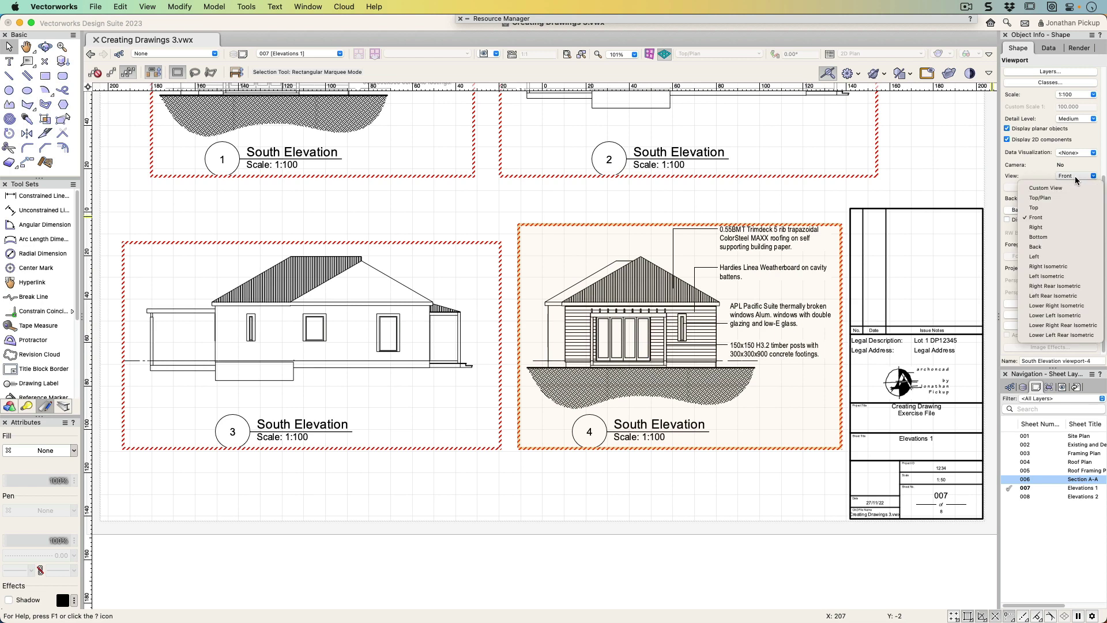
click(1054, 248)
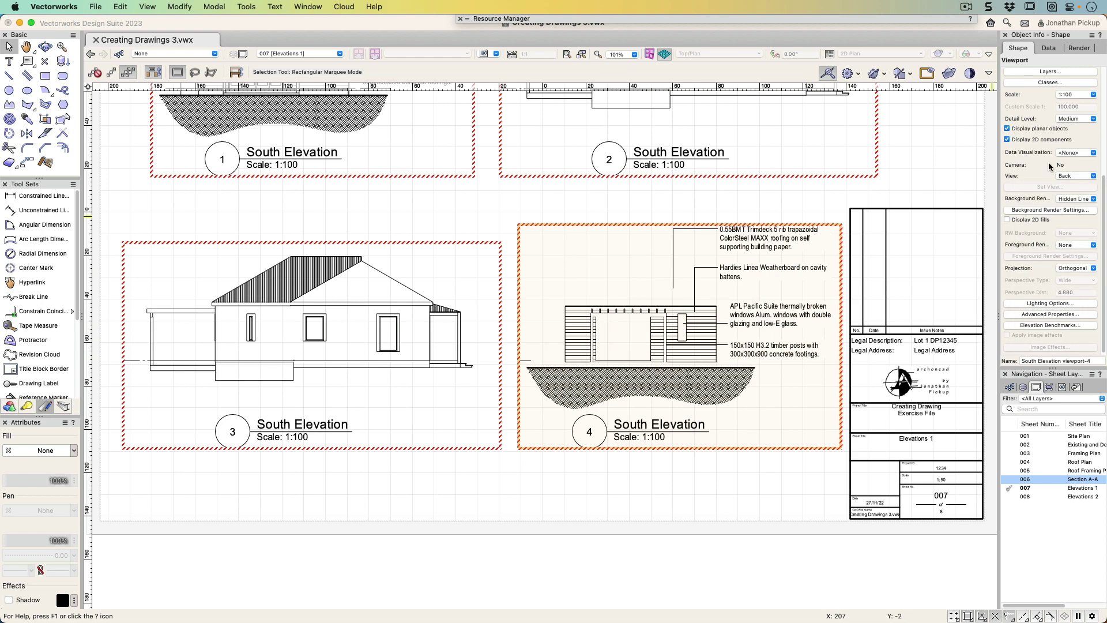
scroll(1060, 118, up, 3)
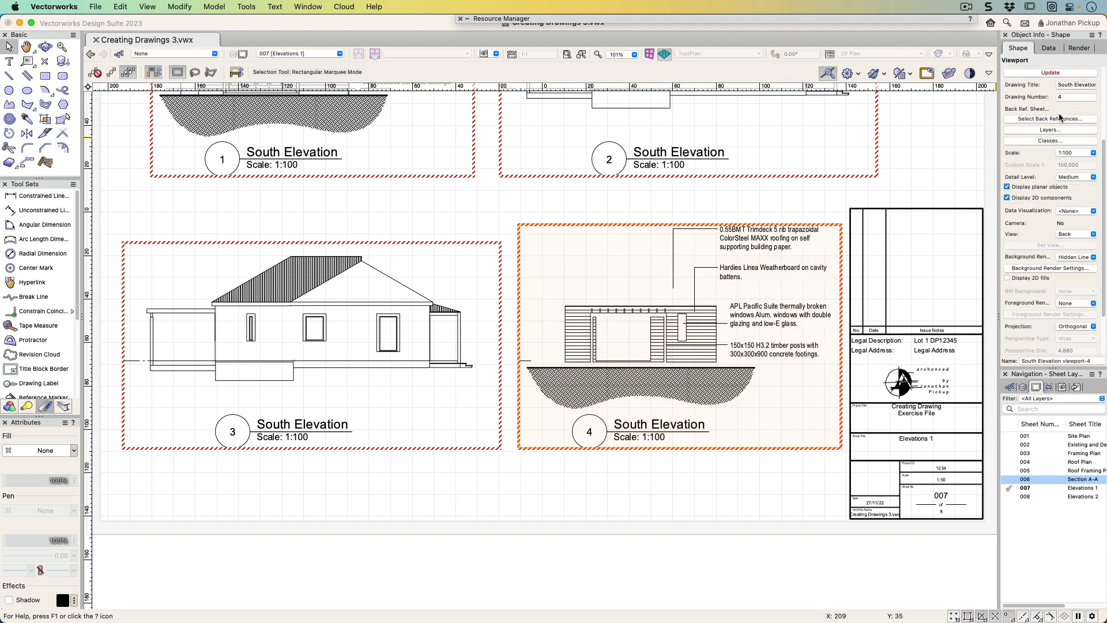
click(1050, 72)
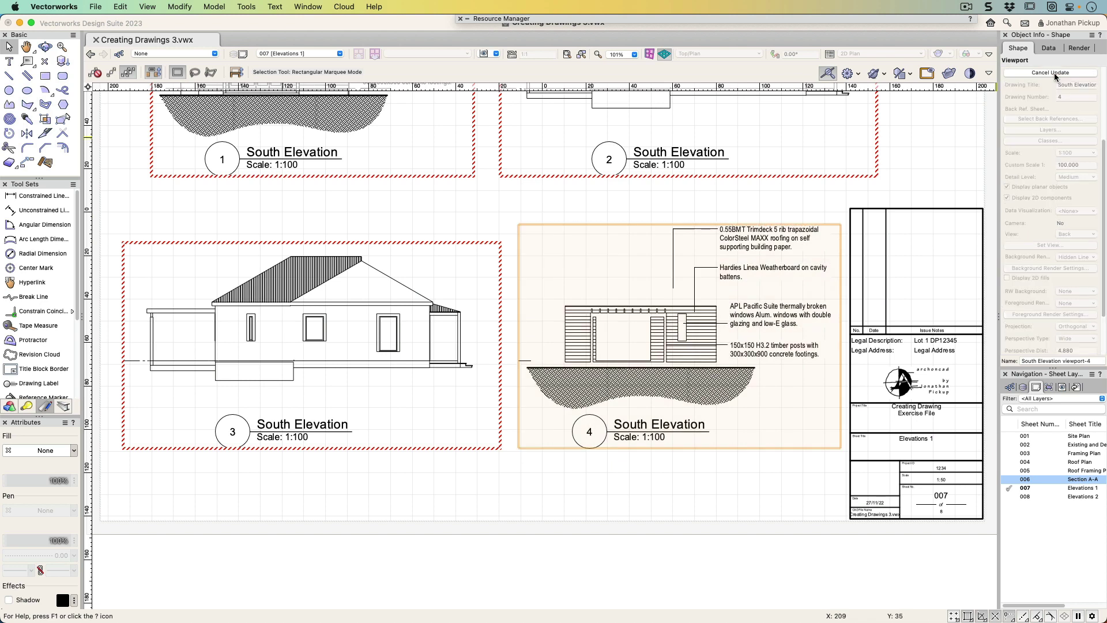
Set viewport 3's view to Left and update it.
click(438, 299)
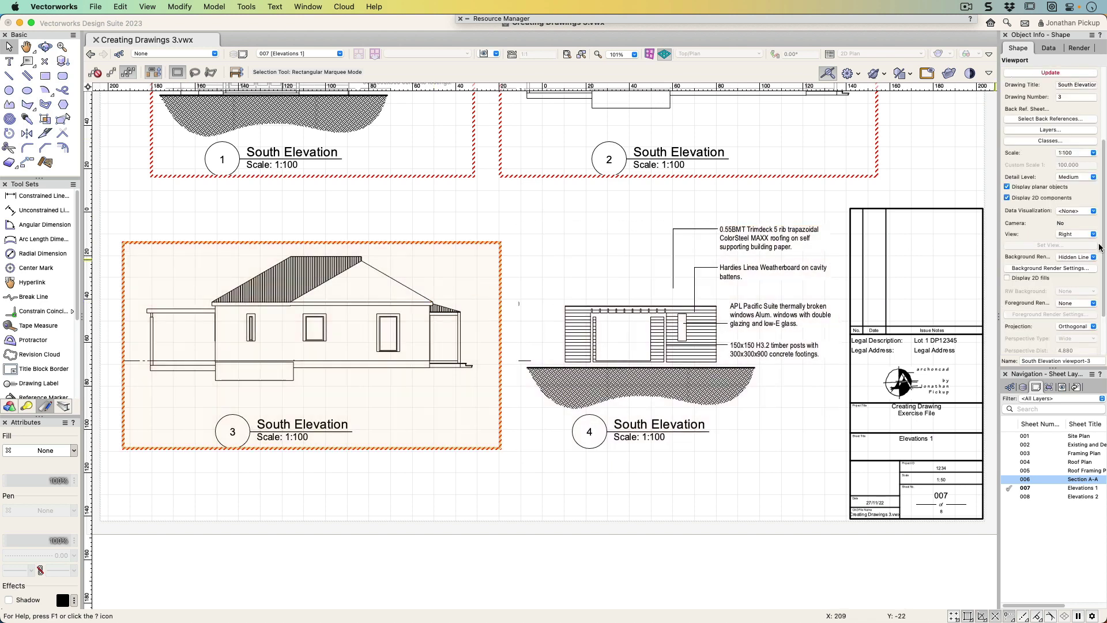
click(1076, 235)
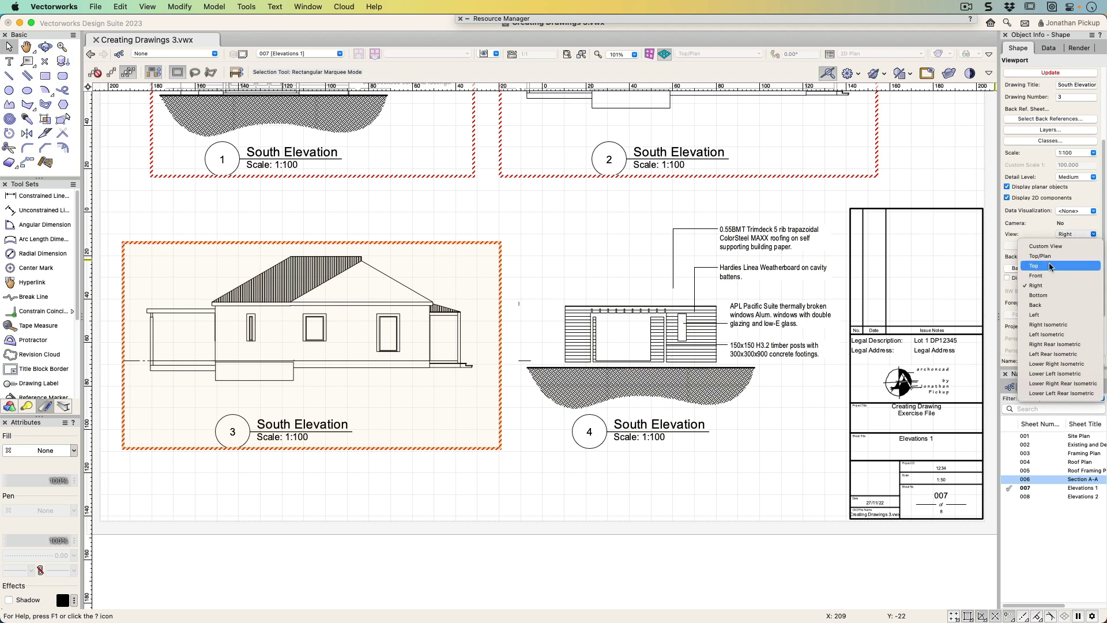
click(1041, 315)
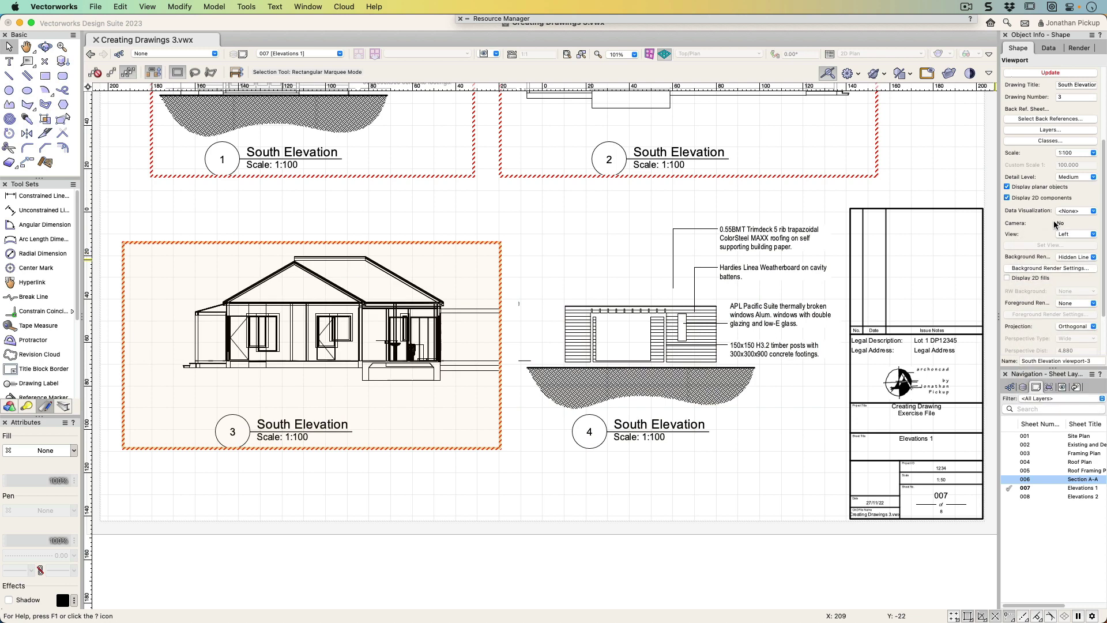
click(1051, 72)
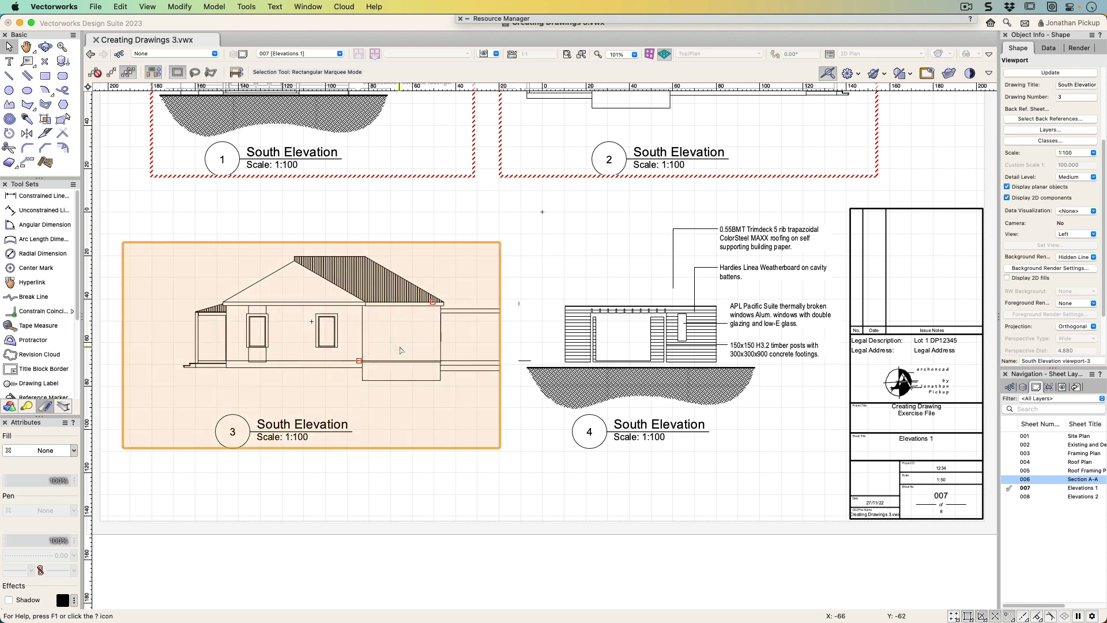
Widen viewport 3's crop to include the veranda, trim its left edge, and shift the viewport left.
right_click(397, 334)
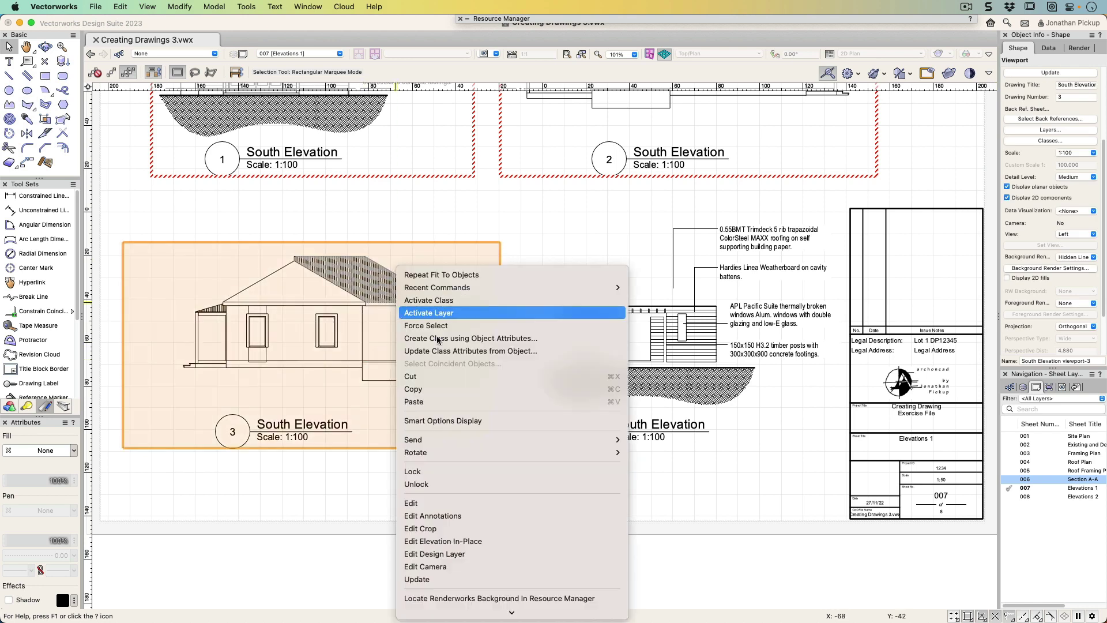
click(450, 525)
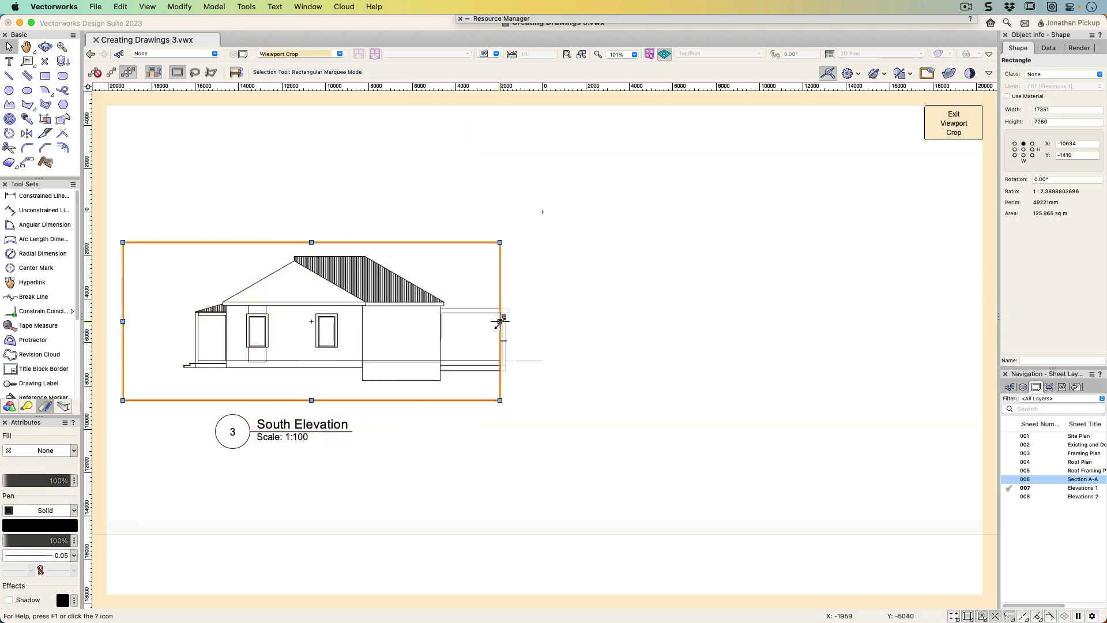
drag(500, 321, 545, 322)
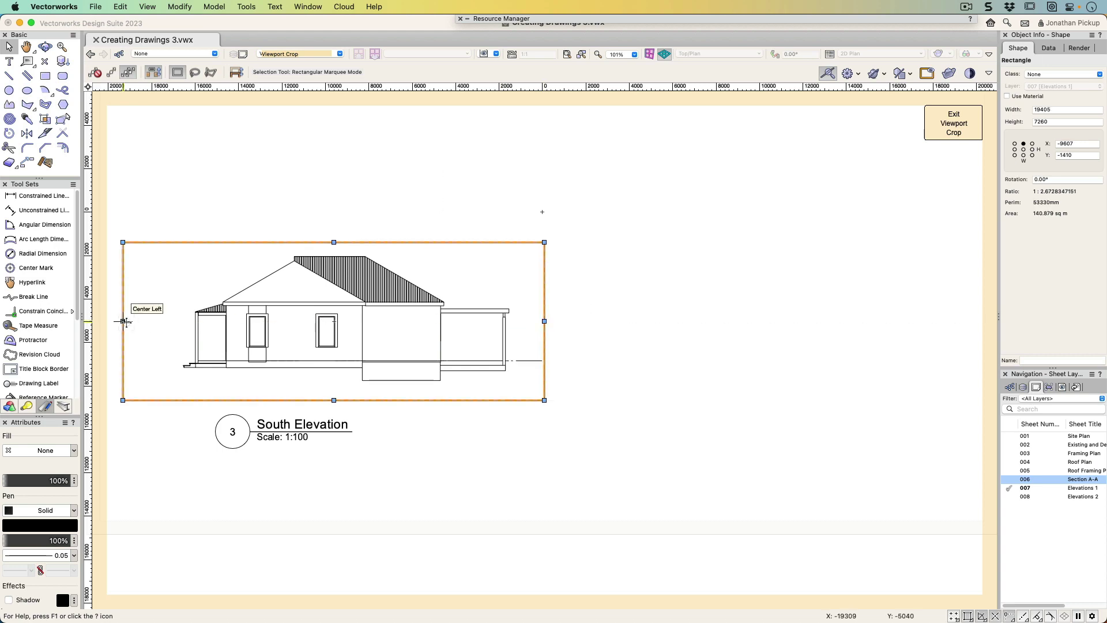
drag(123, 321, 173, 321)
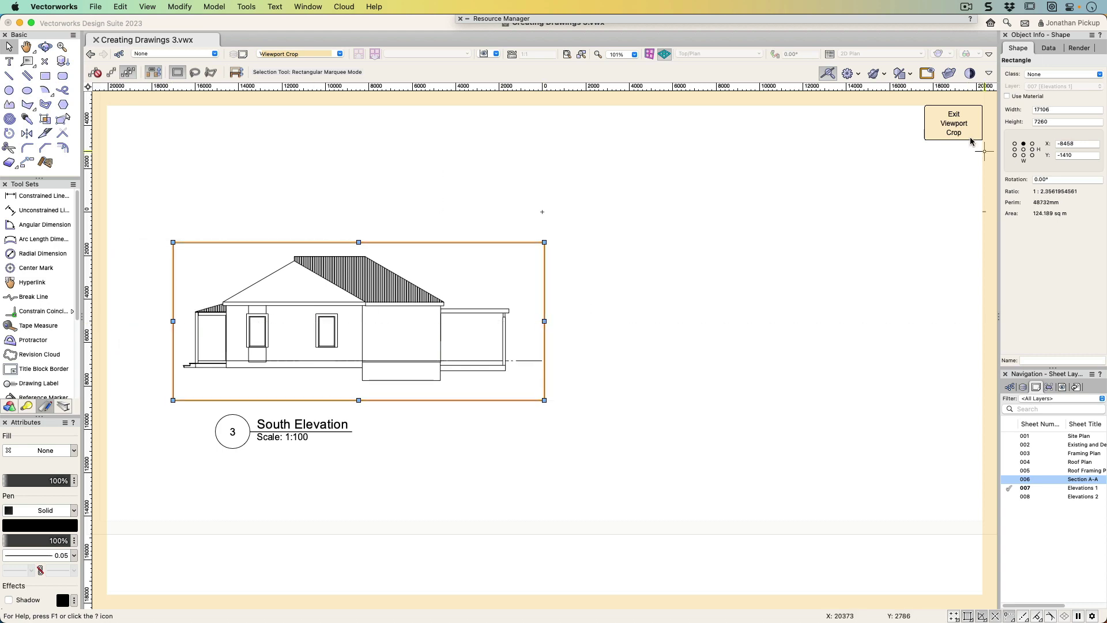
click(948, 127)
drag(361, 354, 316, 362)
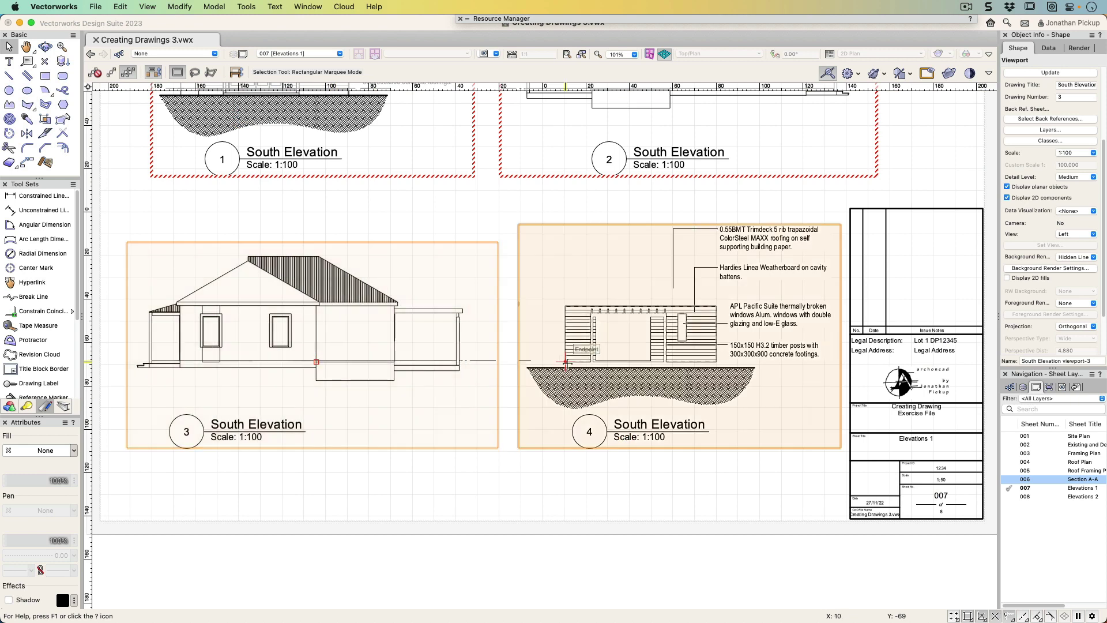
Reframe viewport 4's crop to 20157 wide around the back elevation, then enter its annotations.
right_click(652, 333)
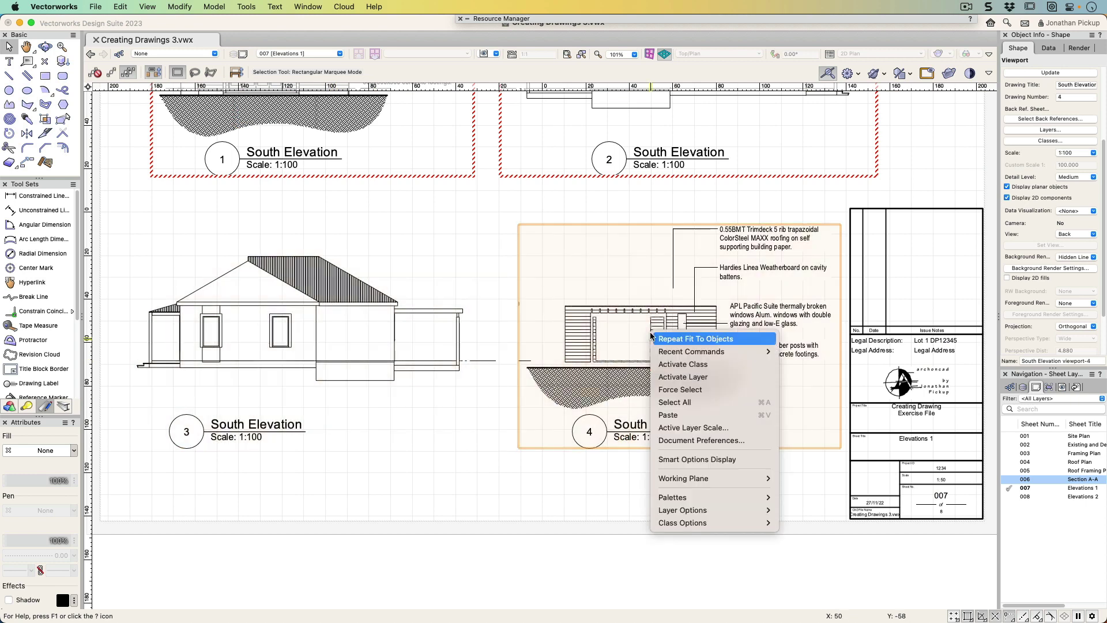
click(742, 306)
right_click(742, 305)
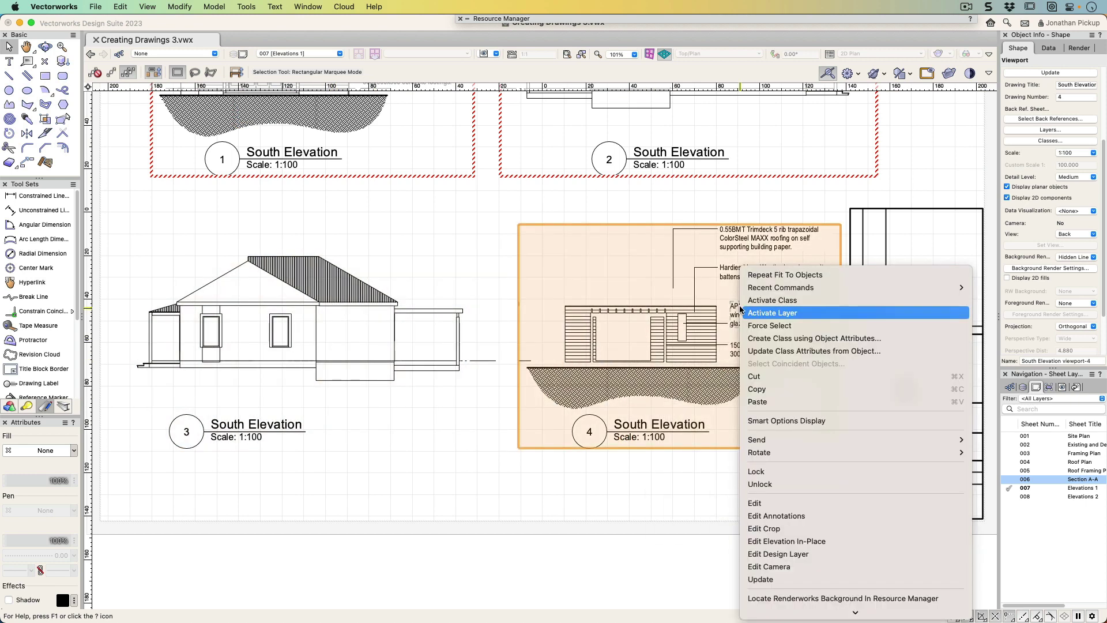
click(764, 528)
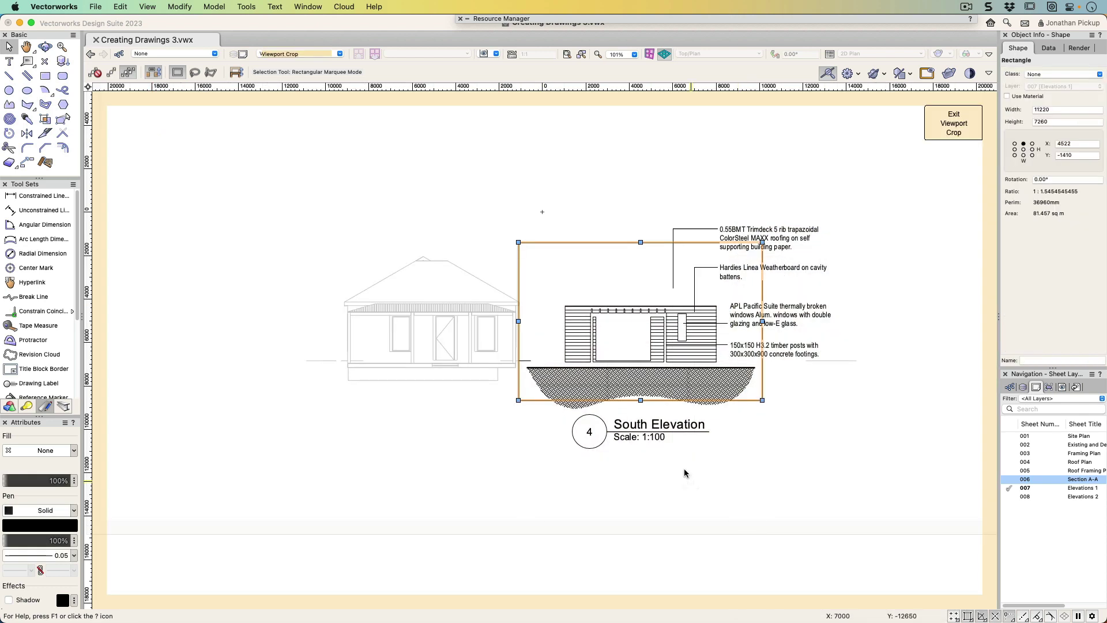
drag(519, 321, 325, 321)
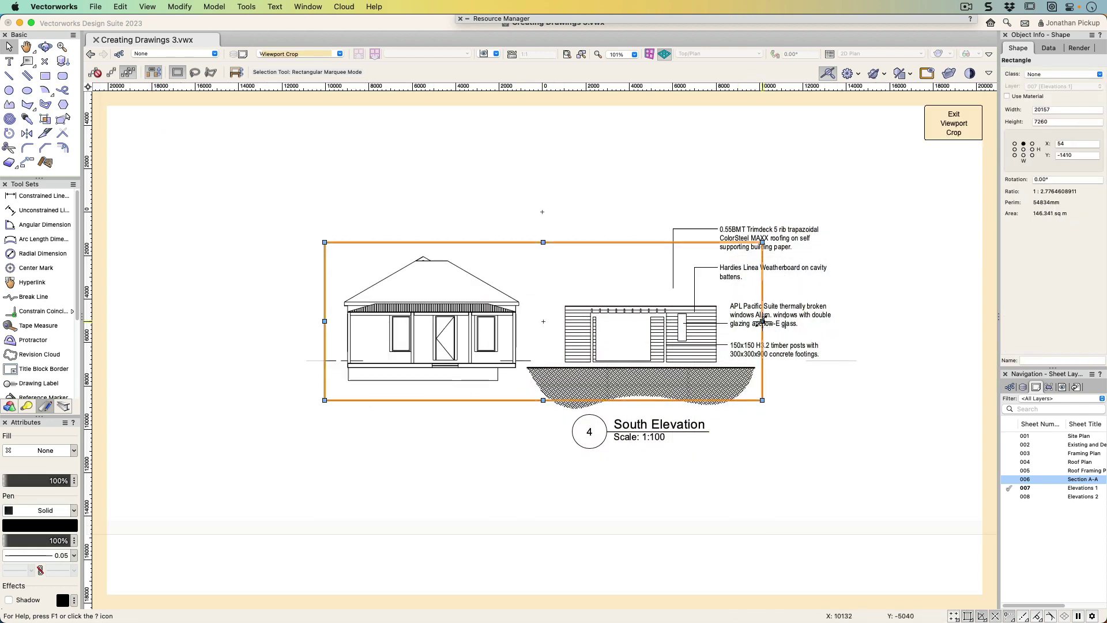
drag(762, 321, 542, 321)
right_click(778, 231)
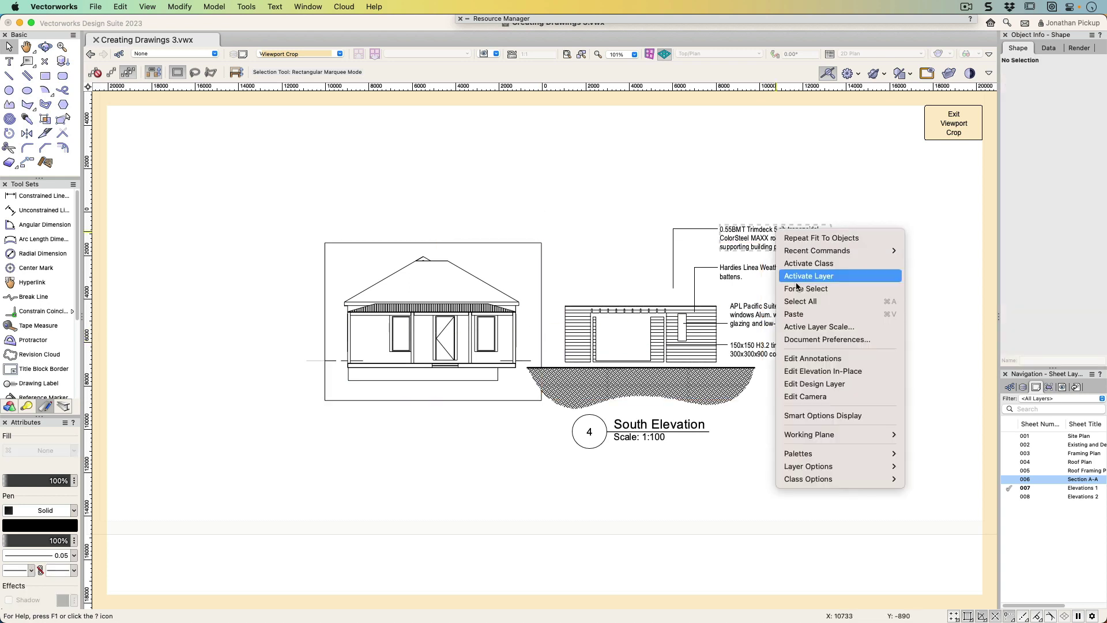
click(813, 358)
Move viewport 4's soil ground hatch under the back elevation.
drag(495, 177, 897, 425)
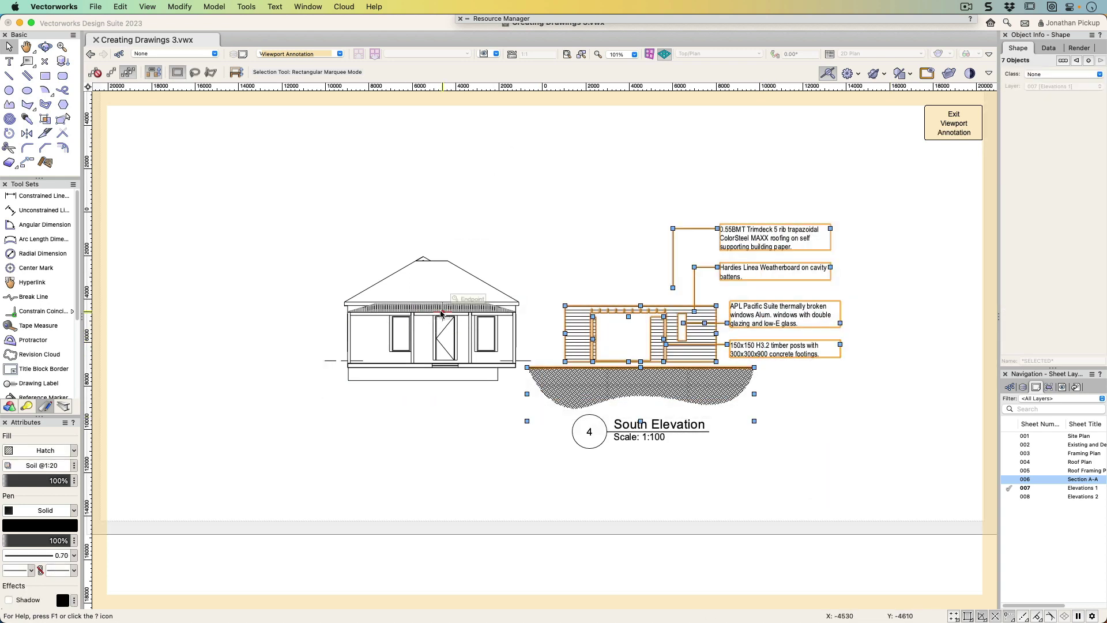
click(828, 421)
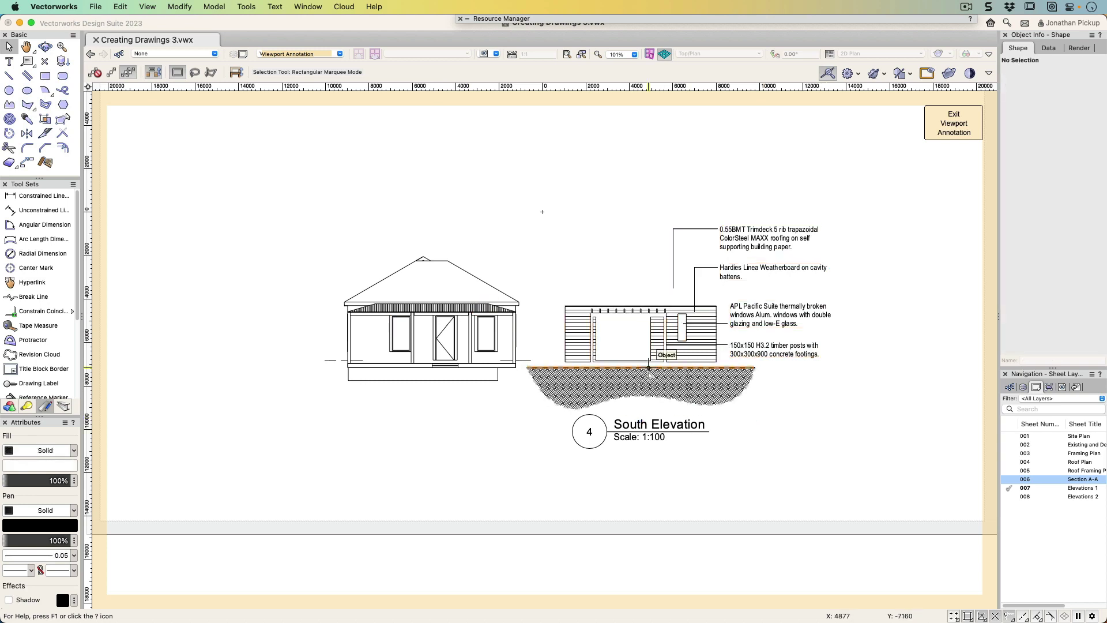
drag(648, 370, 445, 372)
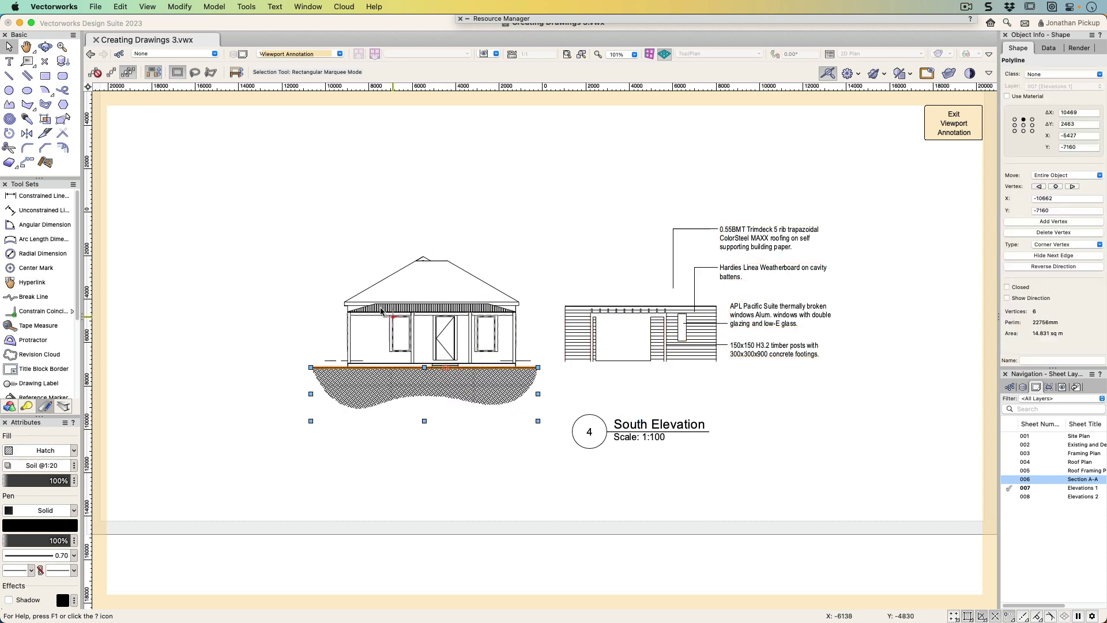
Delete the old callouts, stray window and weatherboard drawing, and move the South Elevation label beneath the house.
mouse_move(567, 206)
mouse_down()
mouse_move(607, 256)
mouse_move(945, 416)
mouse_up()
key(Delete)
click(712, 348)
key(Delete)
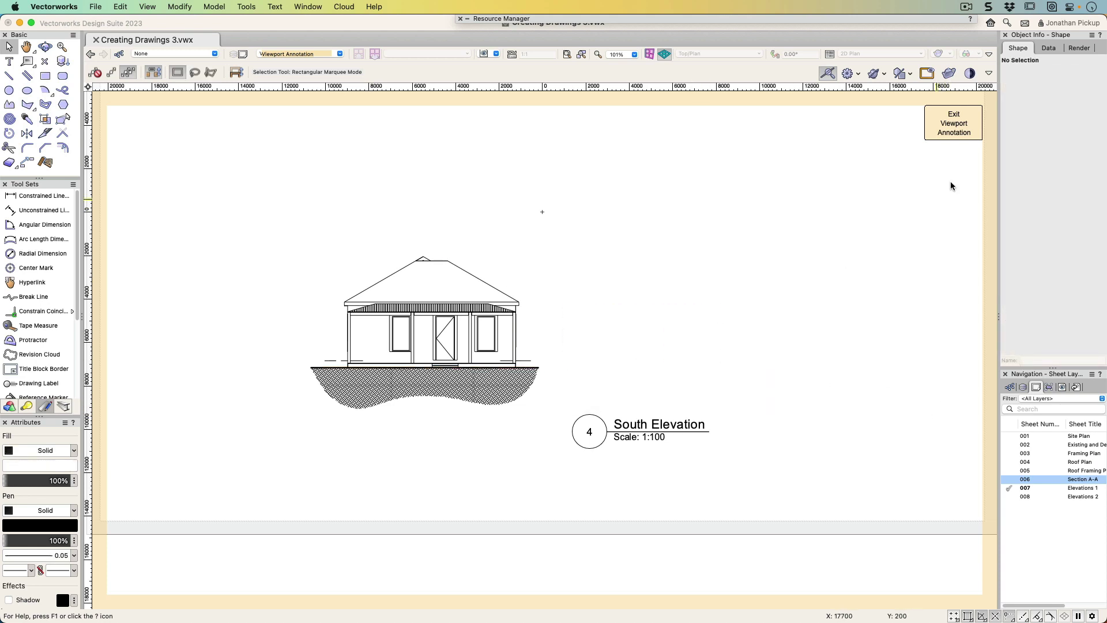
mouse_move(572, 431)
mouse_down()
mouse_move(367, 399)
mouse_move(346, 369)
mouse_move(347, 432)
mouse_up()
Leave the annotations and place viewport 4 right beside viewport 3.
click(954, 123)
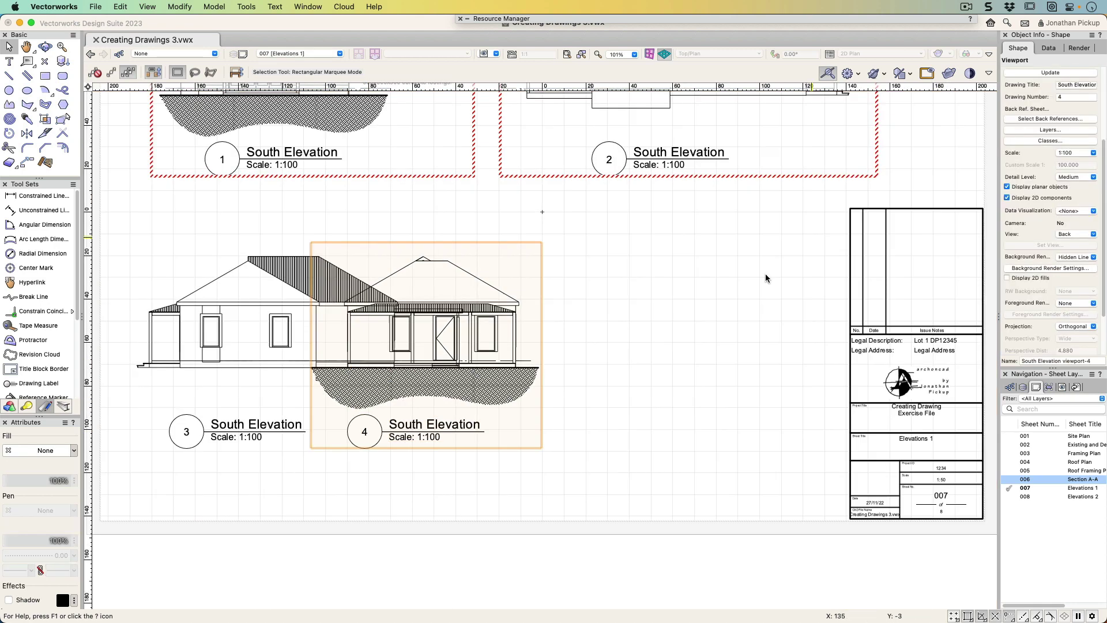
drag(478, 343, 695, 350)
click(593, 233)
Review all four elevations on the sheet, then go to sheet 008 Elevations 2.
middle_drag(593, 234, 689, 345)
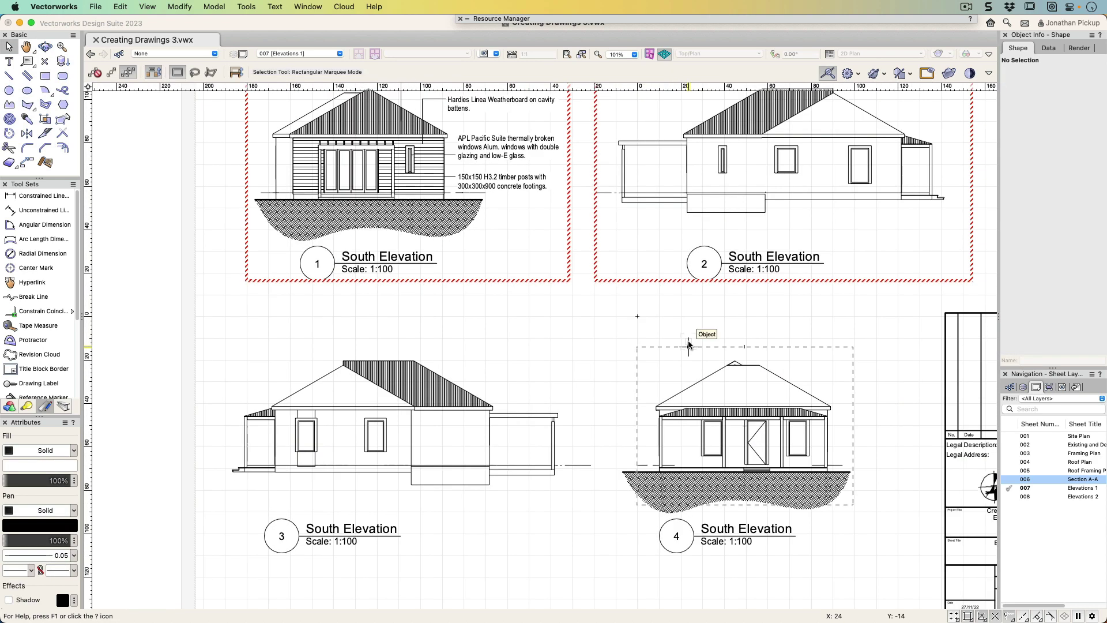
middle_drag(686, 345, 695, 407)
scroll(695, 406, down, 3)
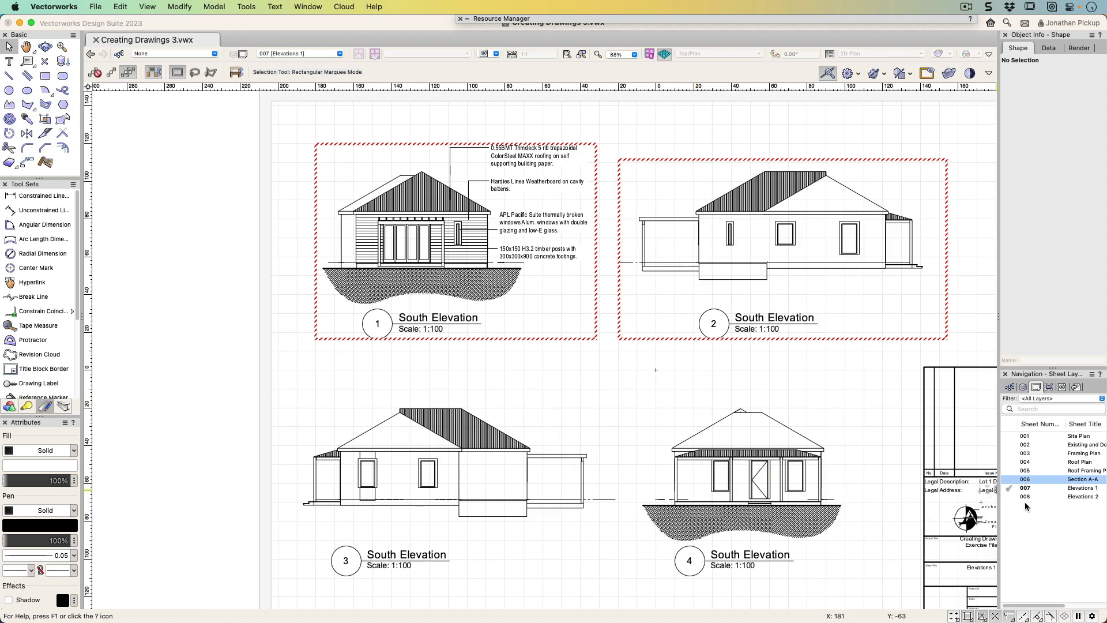
click(1009, 497)
Change the 1:50 South Elevation's second Ridge Capping callout to the Gutter keynote.
middle_drag(814, 390, 628, 394)
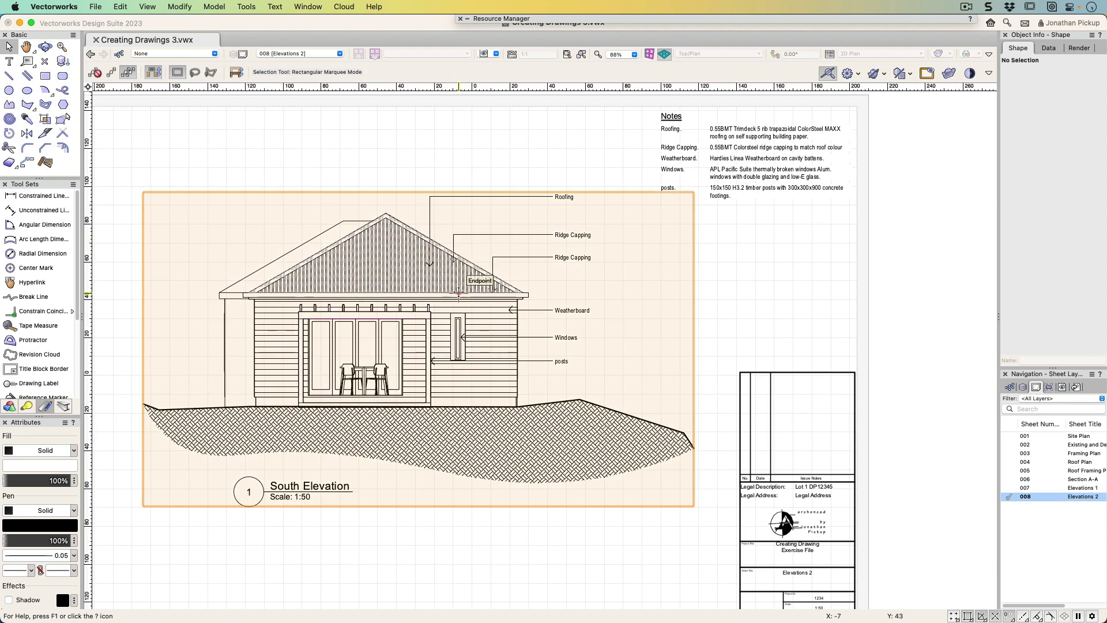
click(550, 254)
double_click(551, 257)
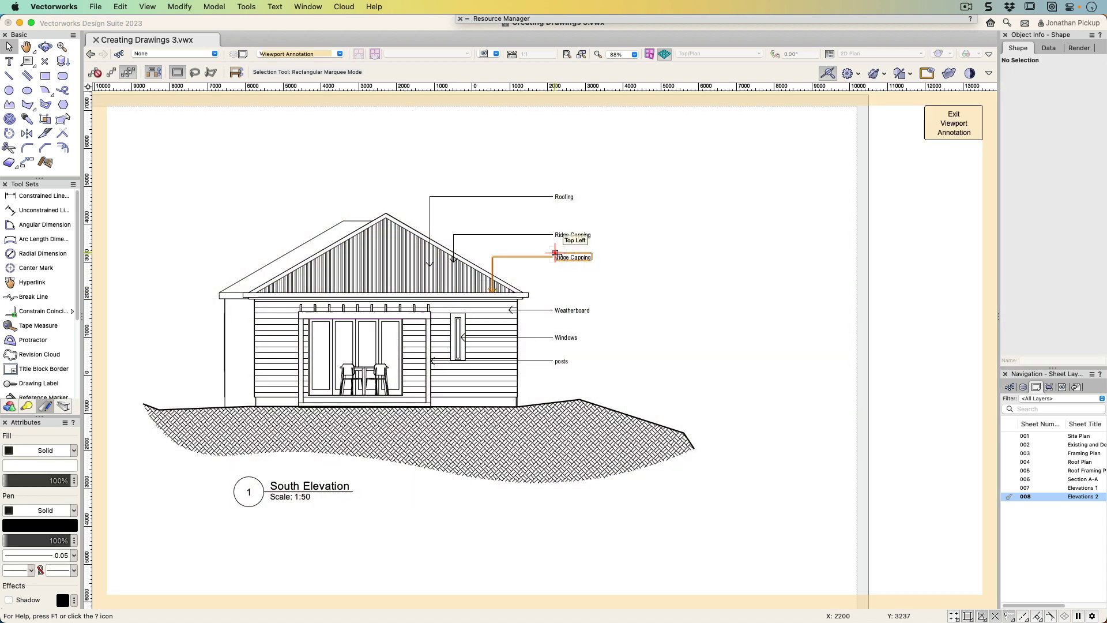
click(553, 257)
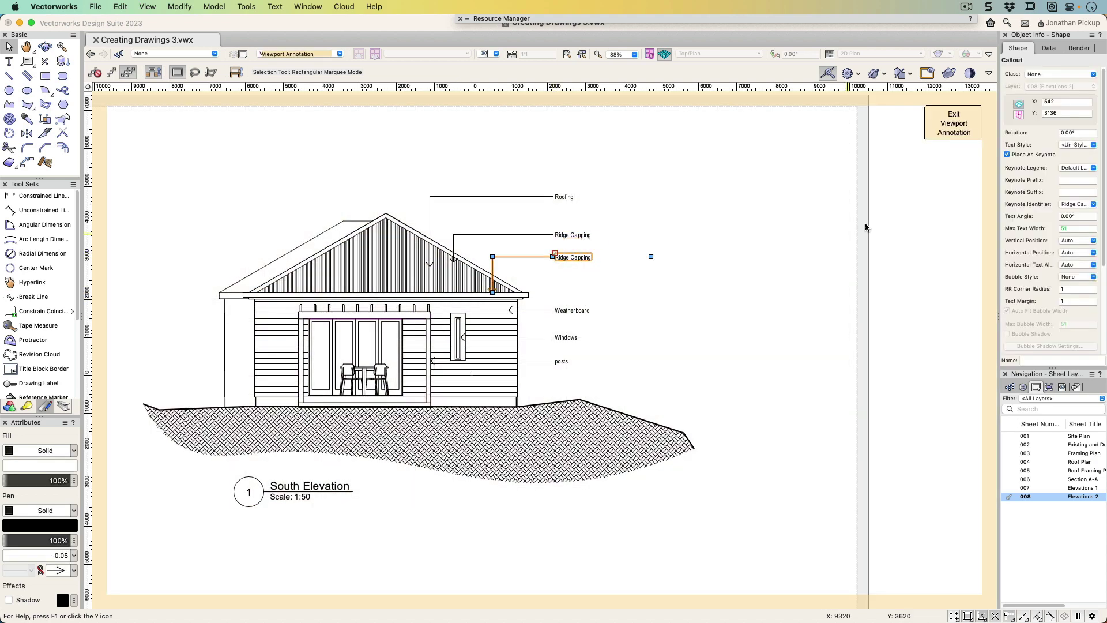
double_click(577, 257)
click(431, 221)
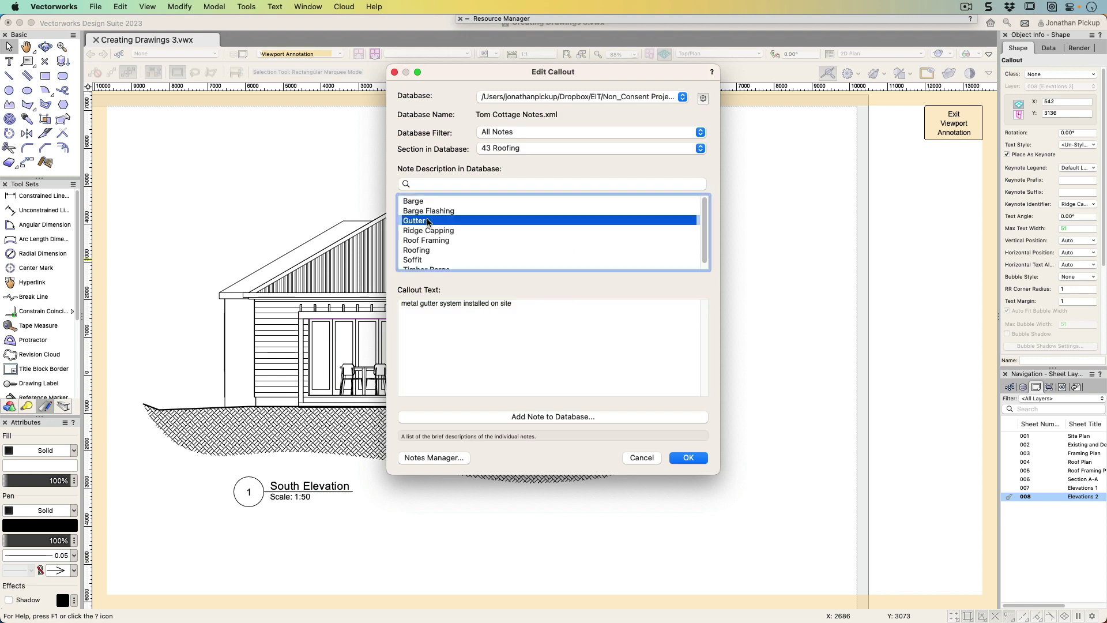
click(681, 458)
click(954, 123)
click(752, 138)
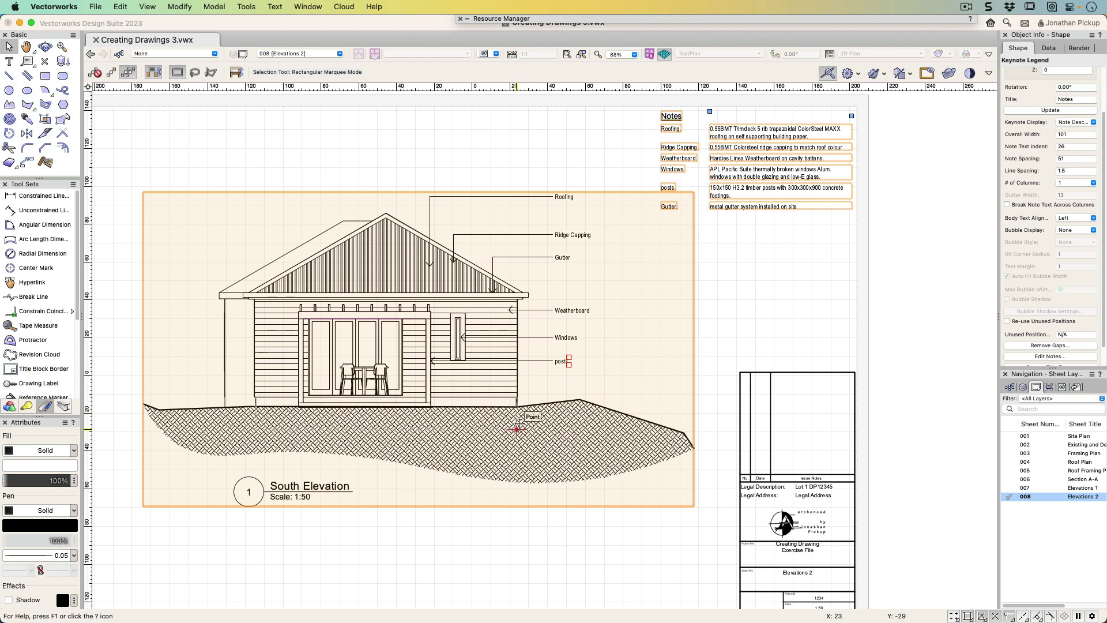
Scroll the Elevations 2 sheet left to view the Notes legend and the 1:50 elevation.
scroll(537, 369, left, 5)
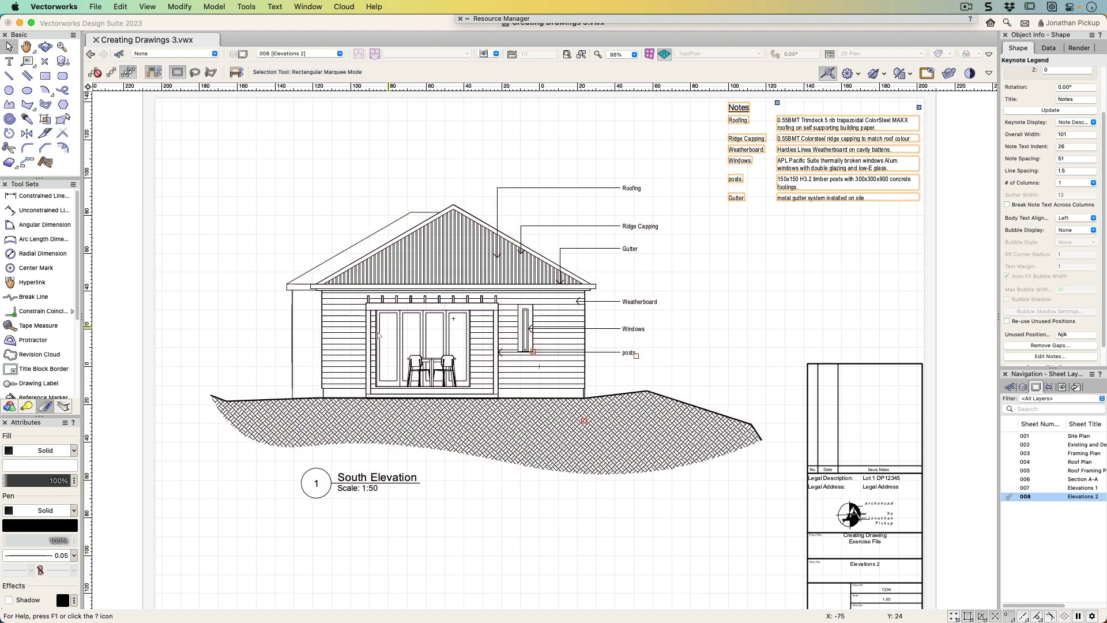